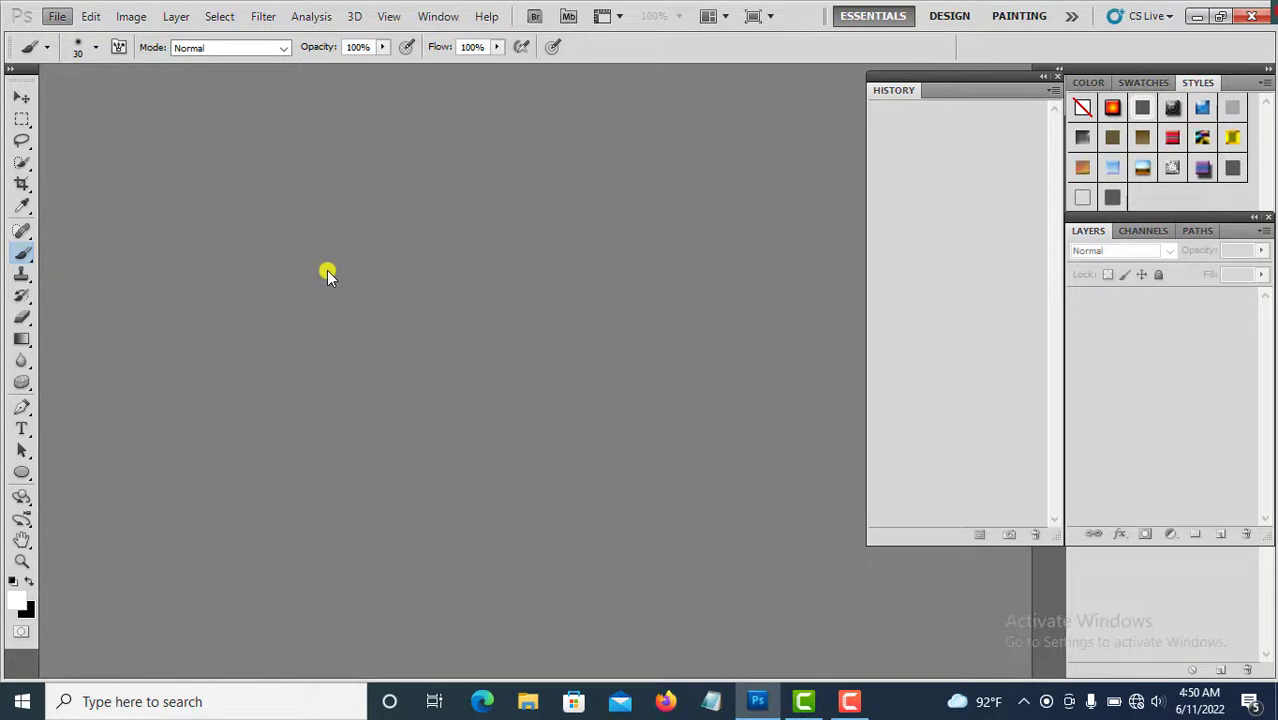
Open the image hhjj from the Desktop.
key(ctrl+o)
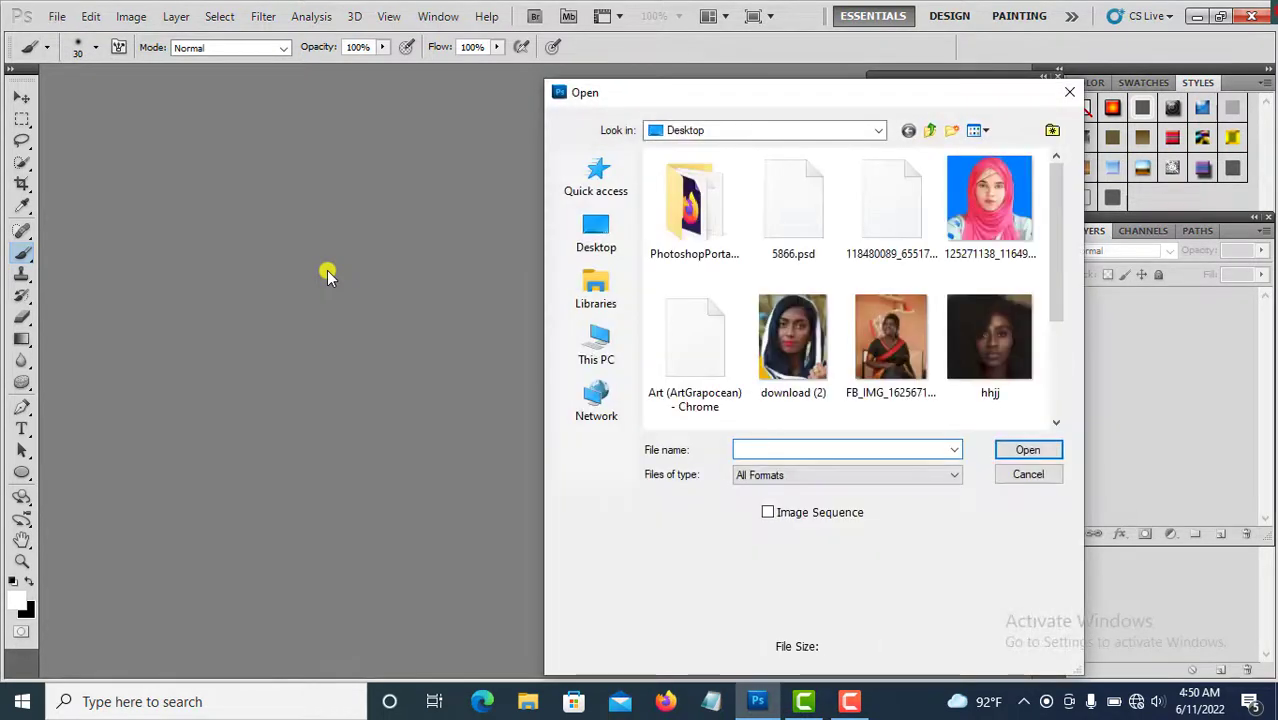
click(1007, 365)
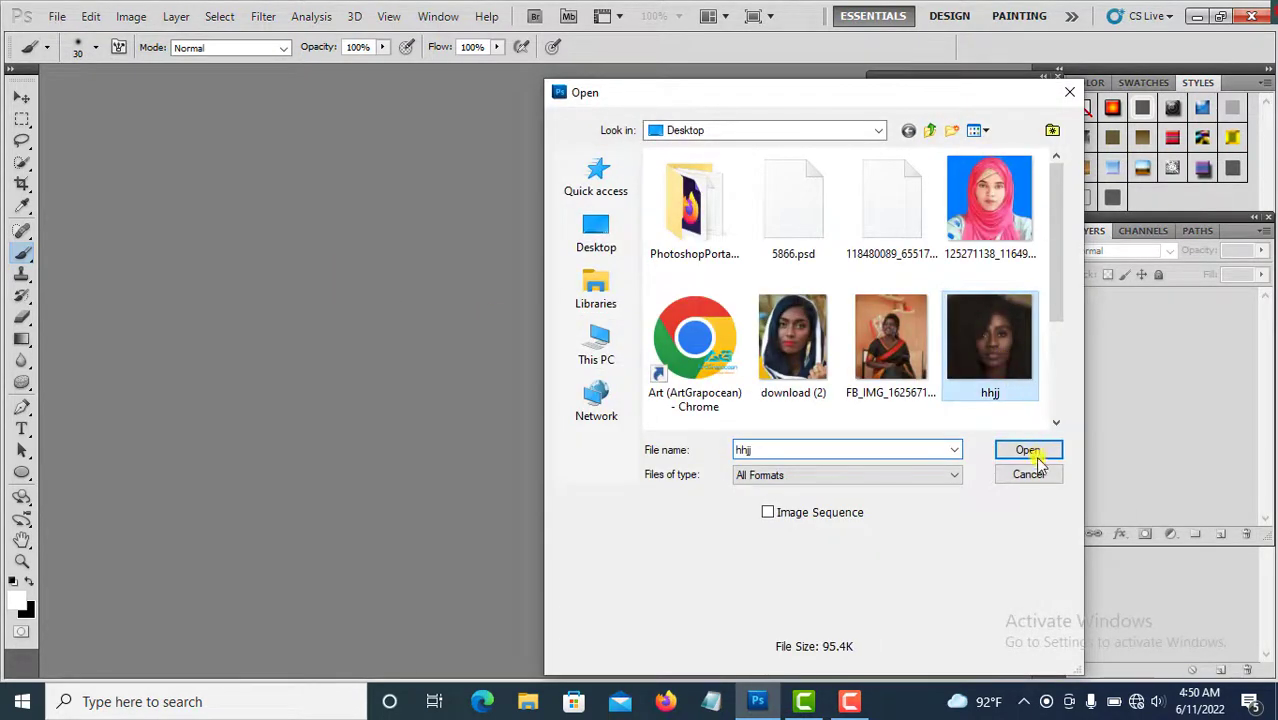
click(1030, 450)
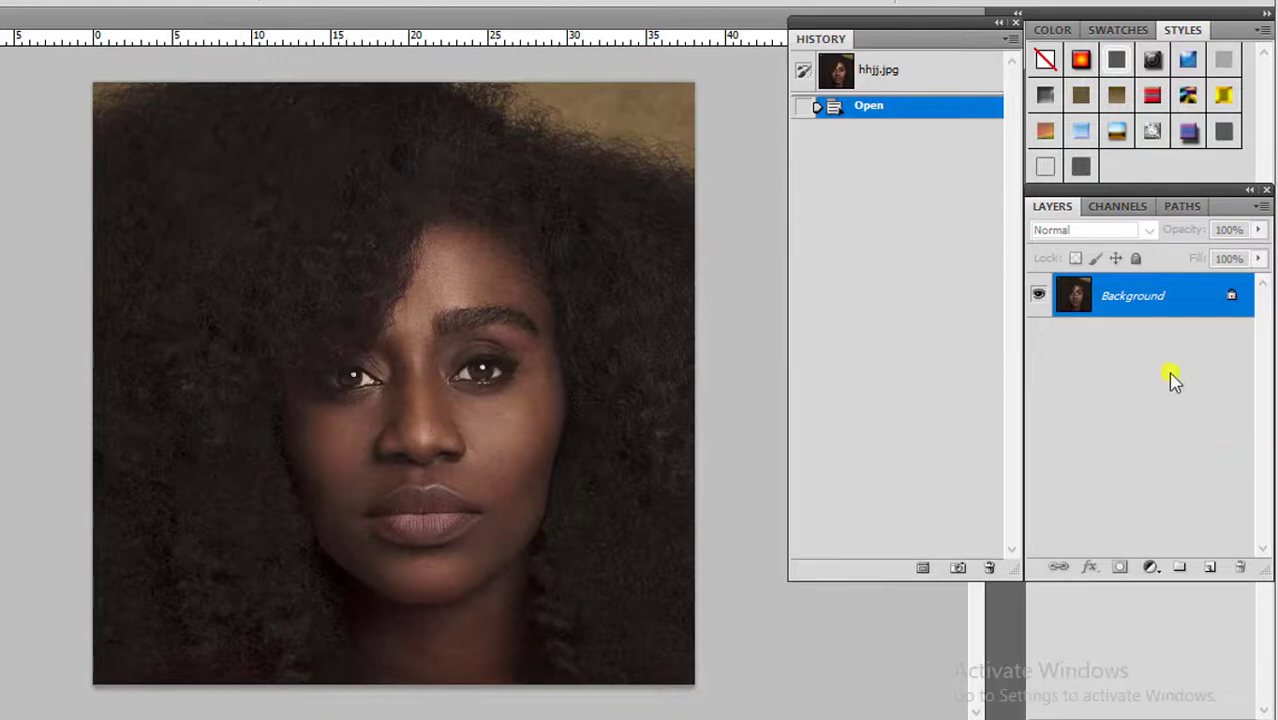
Duplicate the Background layer.
drag(1170, 306, 1214, 707)
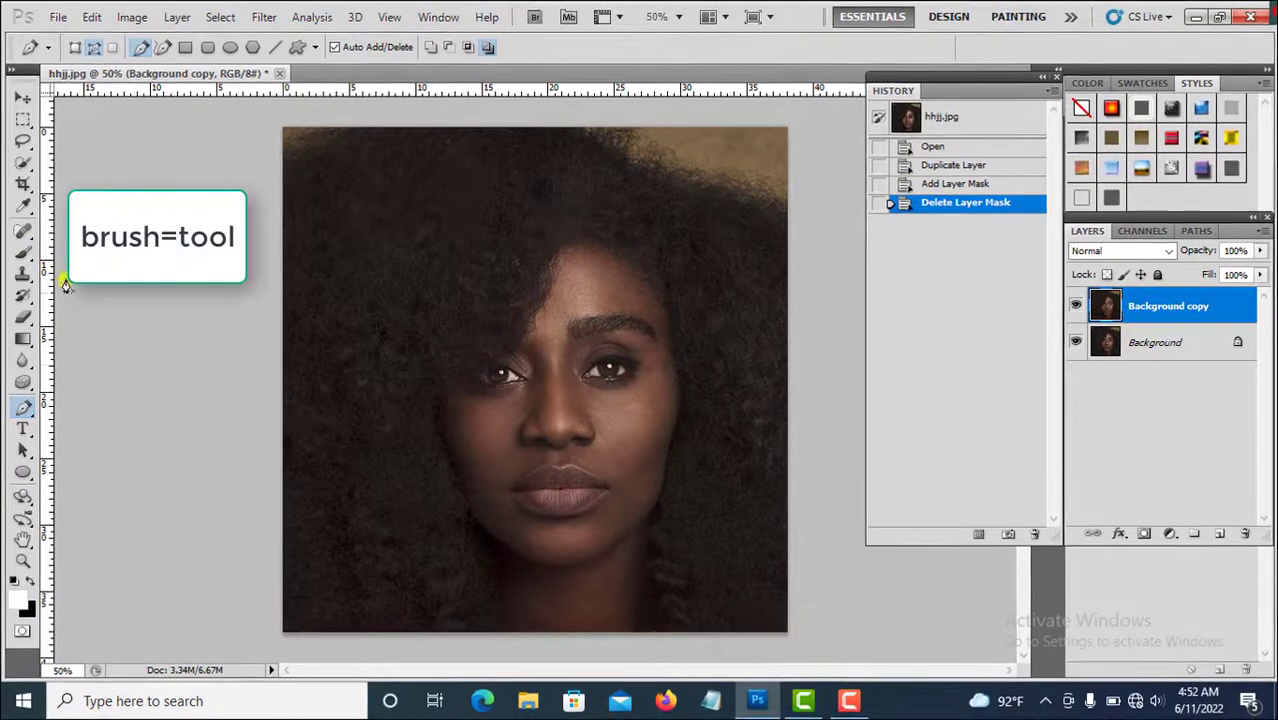
Paint white over the forehead, cheeks and face on the Background copy layer with the Brush tool.
click(23, 252)
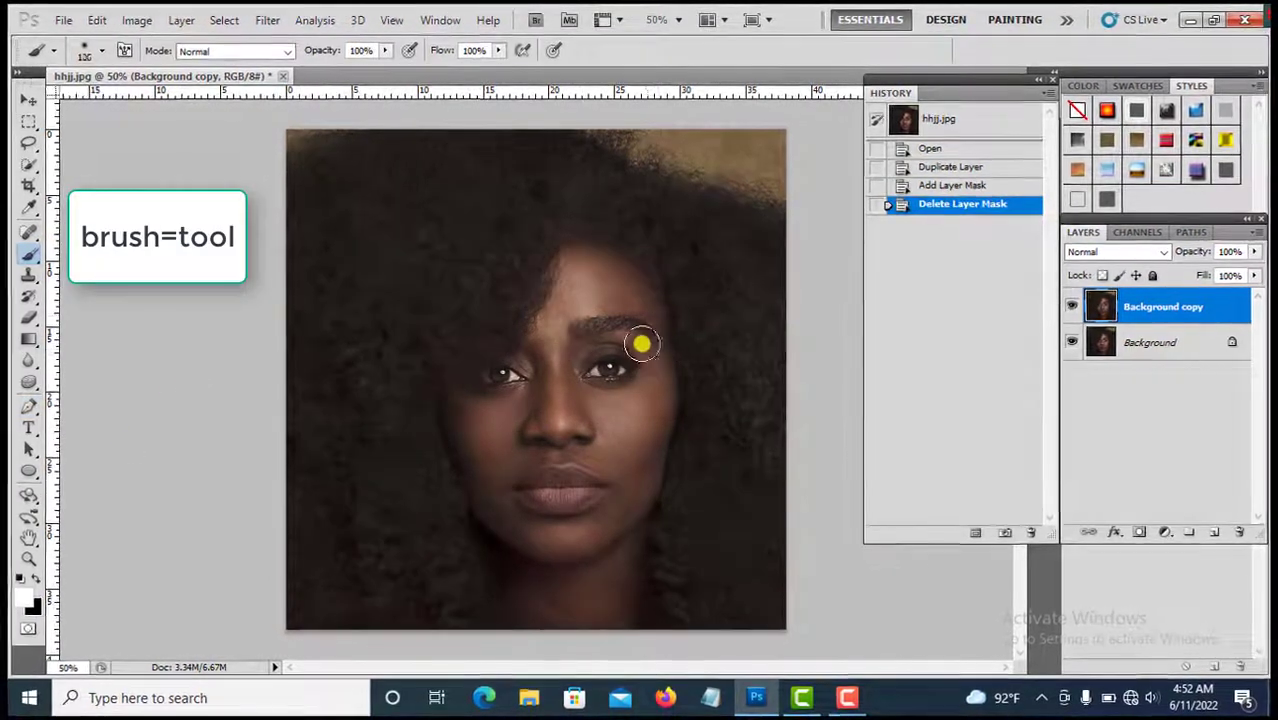
mouse_move(608, 285)
mouse_down()
mouse_move(588, 262)
mouse_move(633, 297)
mouse_move(582, 257)
mouse_move(549, 345)
mouse_move(563, 301)
mouse_move(614, 301)
mouse_up()
key(bracketleft)
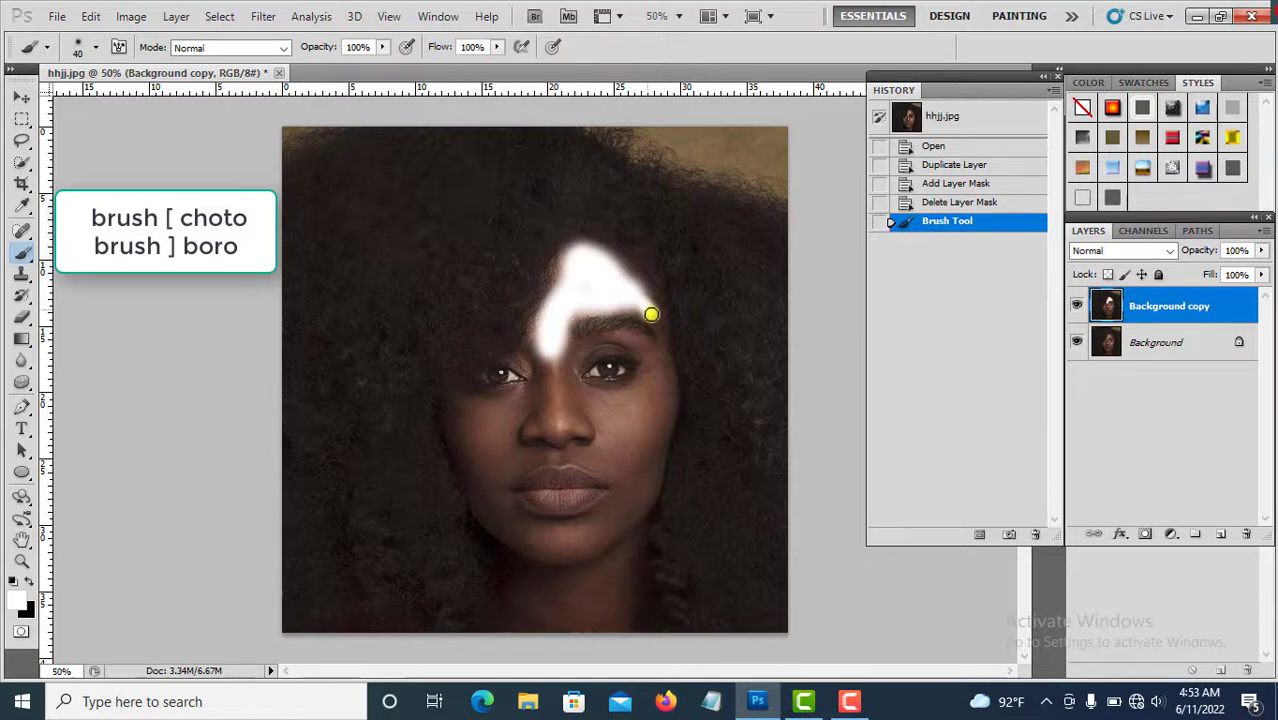
drag(661, 397, 650, 400)
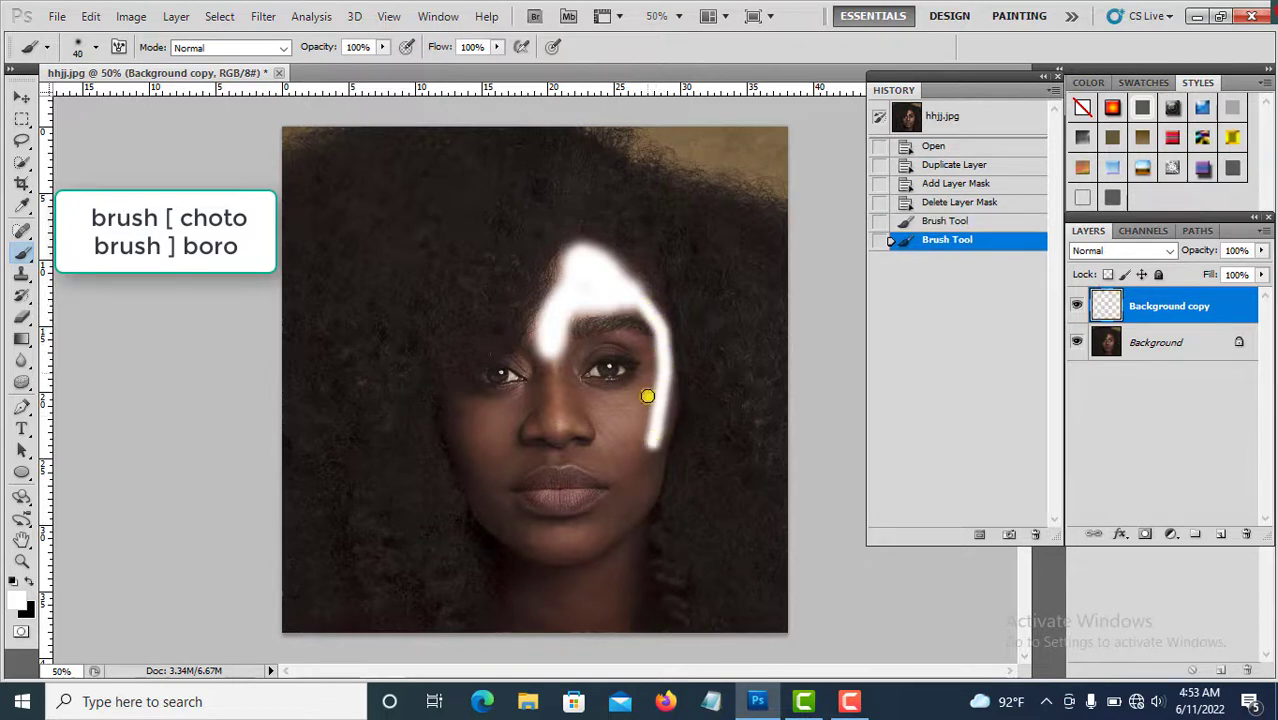
mouse_move(621, 305)
mouse_down()
mouse_move(564, 420)
mouse_move(546, 391)
mouse_move(549, 349)
mouse_move(552, 429)
mouse_move(593, 431)
mouse_move(570, 388)
mouse_move(569, 407)
mouse_move(617, 410)
mouse_move(583, 400)
mouse_move(618, 399)
mouse_move(660, 374)
mouse_move(664, 417)
mouse_move(635, 498)
mouse_move(642, 476)
mouse_move(576, 555)
mouse_move(591, 547)
mouse_move(550, 552)
mouse_move(493, 514)
mouse_move(588, 532)
mouse_move(617, 509)
mouse_move(551, 532)
mouse_move(502, 508)
mouse_up()
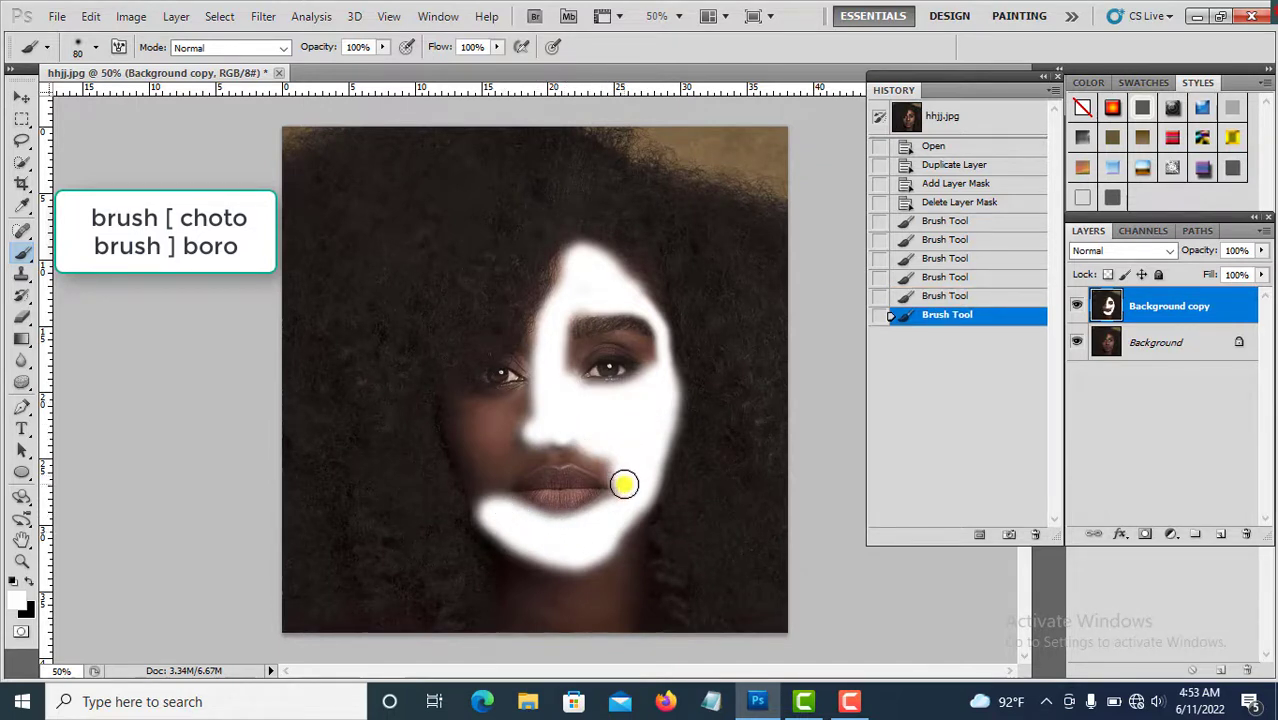
mouse_move(601, 460)
mouse_down()
mouse_move(536, 448)
mouse_move(505, 408)
mouse_move(538, 401)
mouse_move(526, 398)
mouse_move(474, 404)
mouse_move(487, 460)
mouse_move(465, 403)
mouse_move(488, 501)
mouse_move(499, 473)
mouse_move(541, 449)
mouse_move(506, 448)
mouse_move(491, 425)
mouse_move(530, 428)
mouse_up()
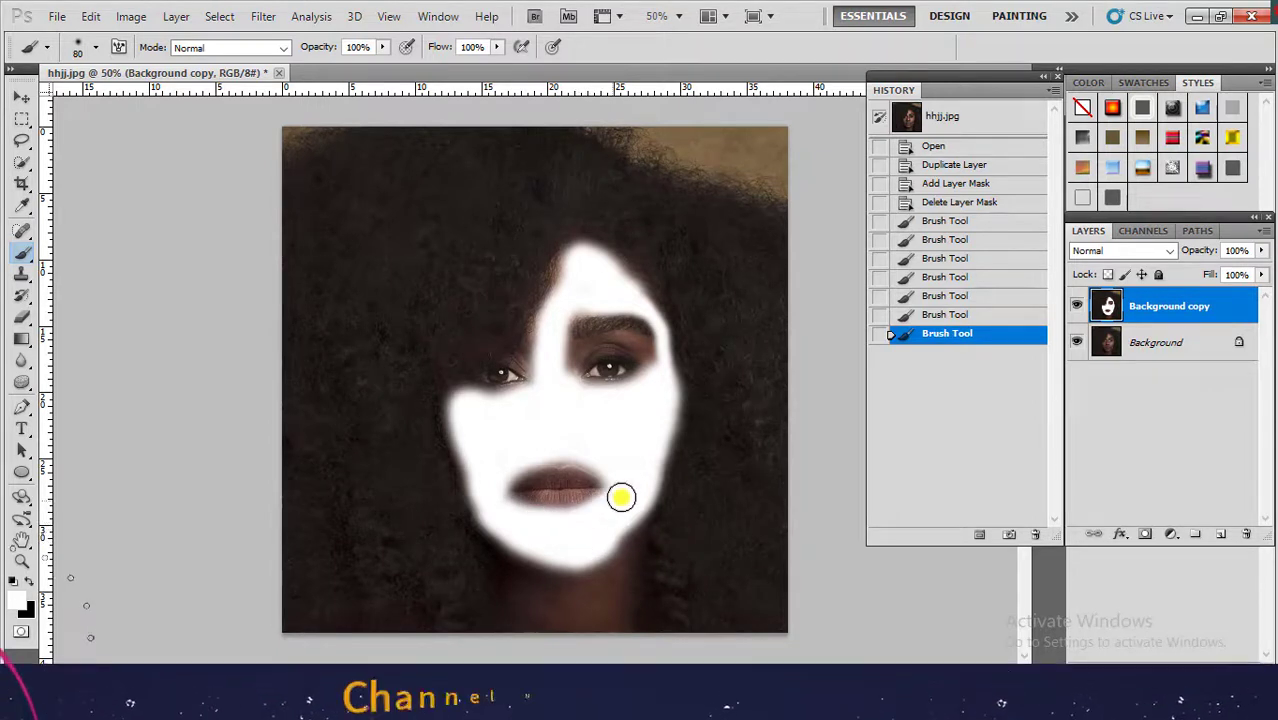
mouse_move(533, 455)
mouse_down()
mouse_move(502, 488)
mouse_move(525, 522)
mouse_move(540, 512)
mouse_move(514, 499)
mouse_move(588, 465)
mouse_move(557, 499)
mouse_up()
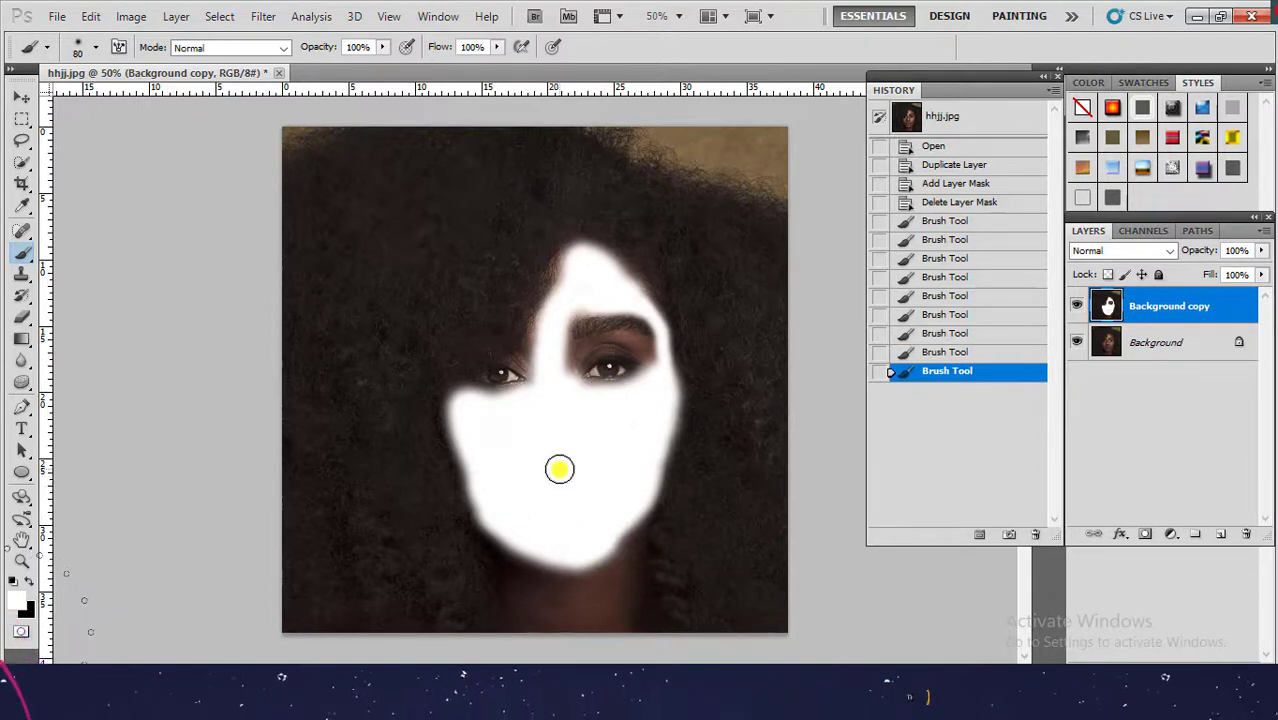
Shrink the brush to 25 px and paint white carefully around the eyes, brows and hairline.
key(bracketleft)
key(bracketleft)
key(bracketleft)
key(bracketleft)
key(bracketleft)
key(bracketleft)
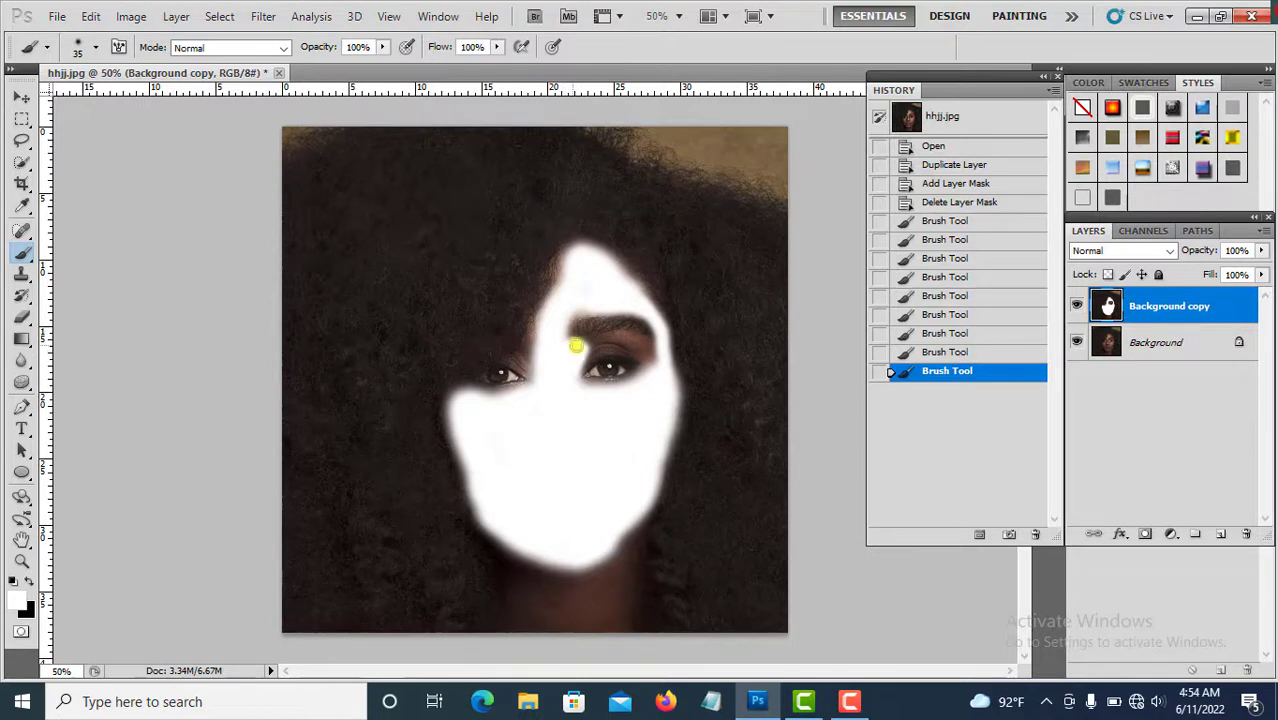
click(576, 347)
key(bracketleft)
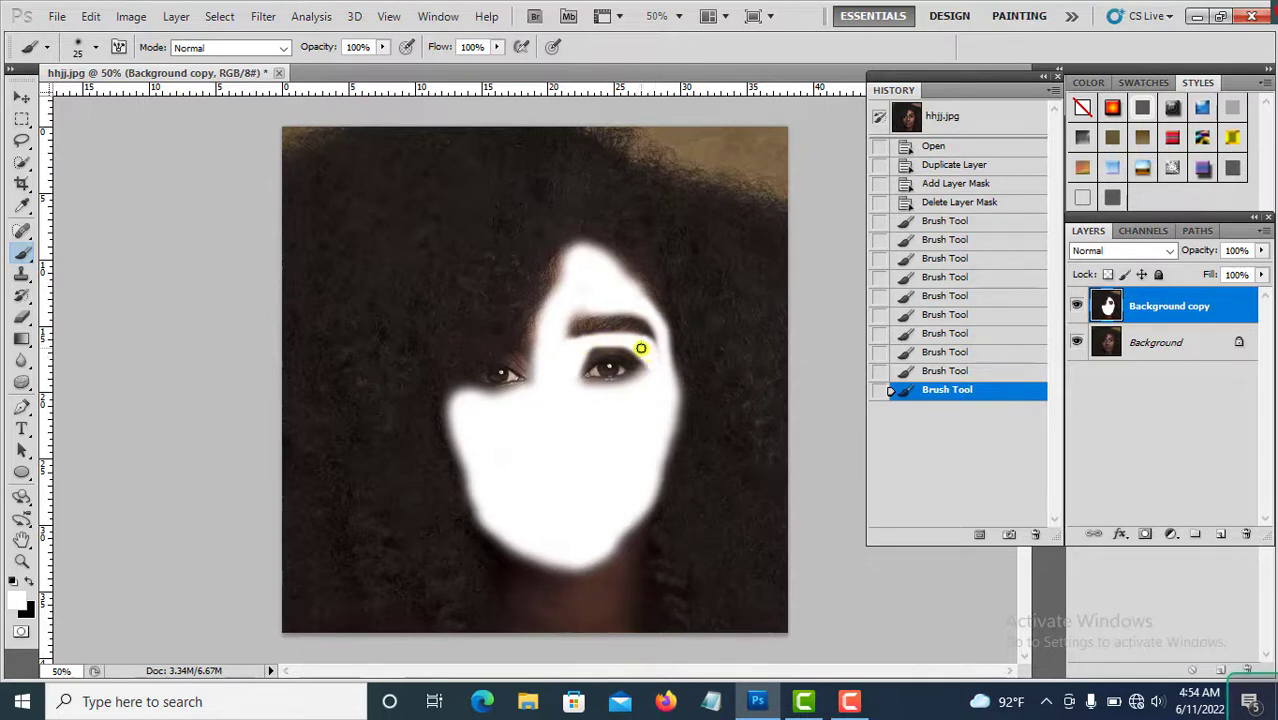
drag(647, 348, 634, 349)
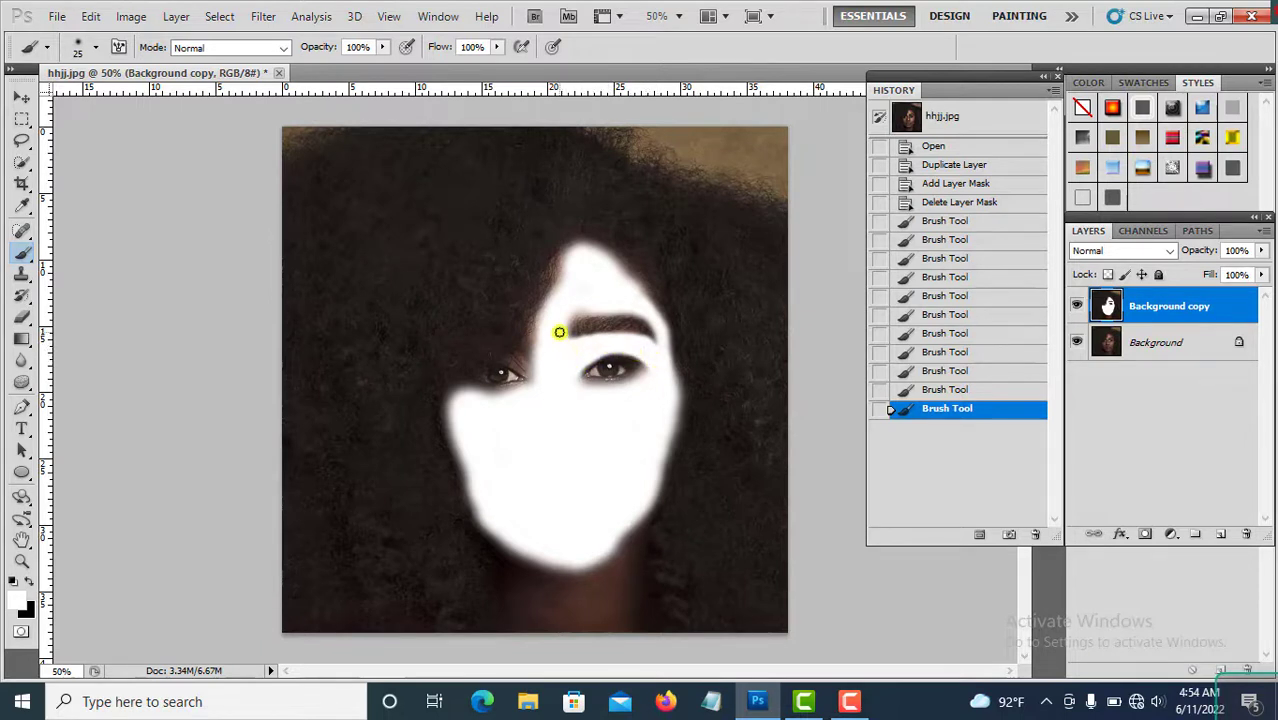
drag(593, 347, 651, 366)
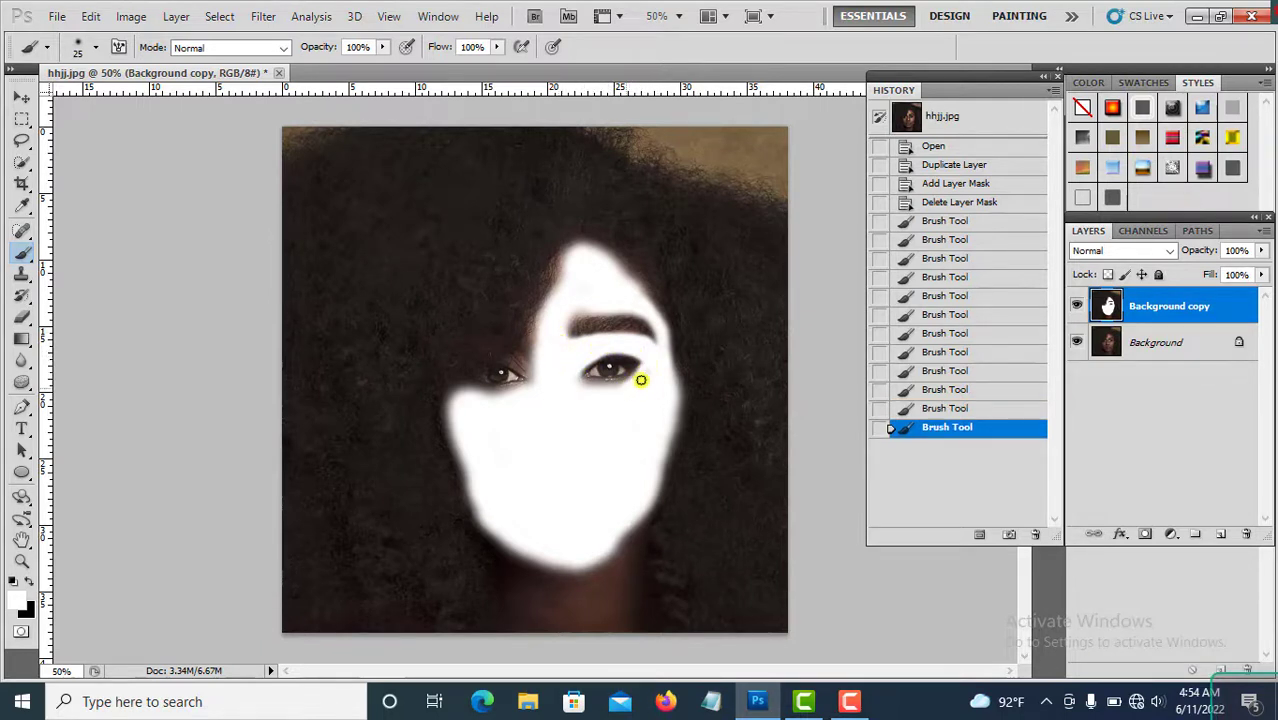
click(579, 382)
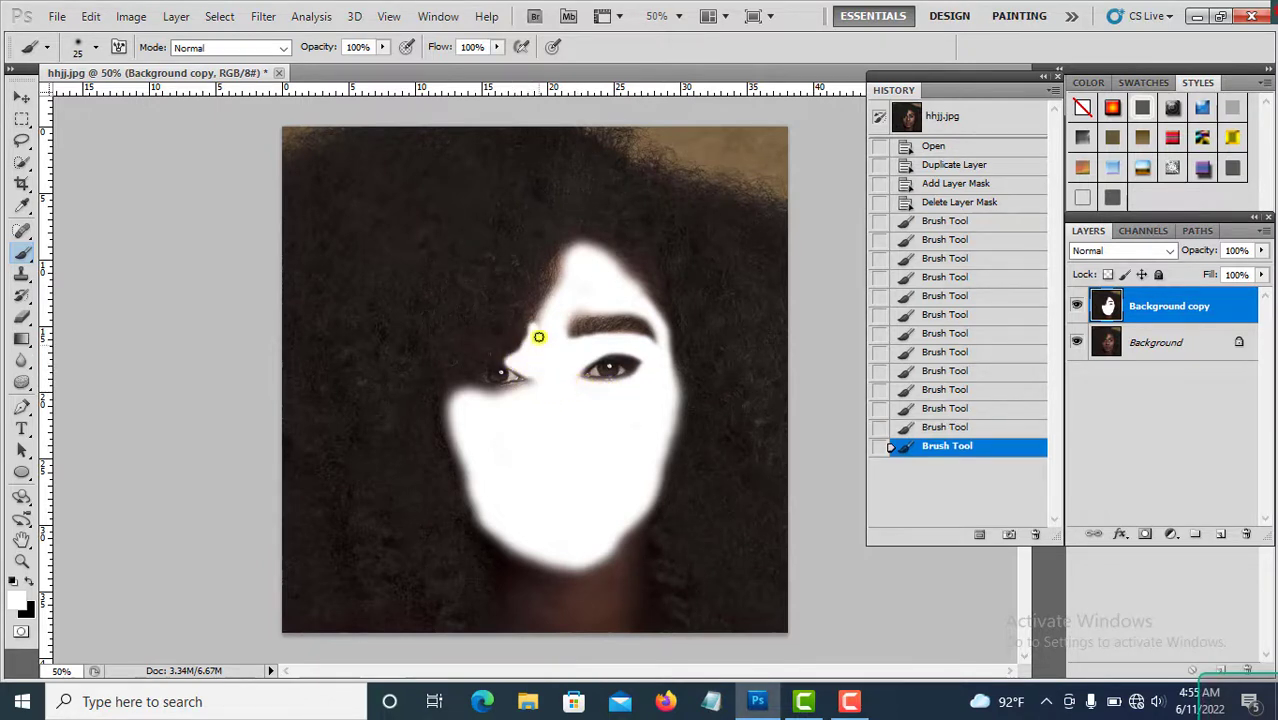
drag(544, 311, 568, 301)
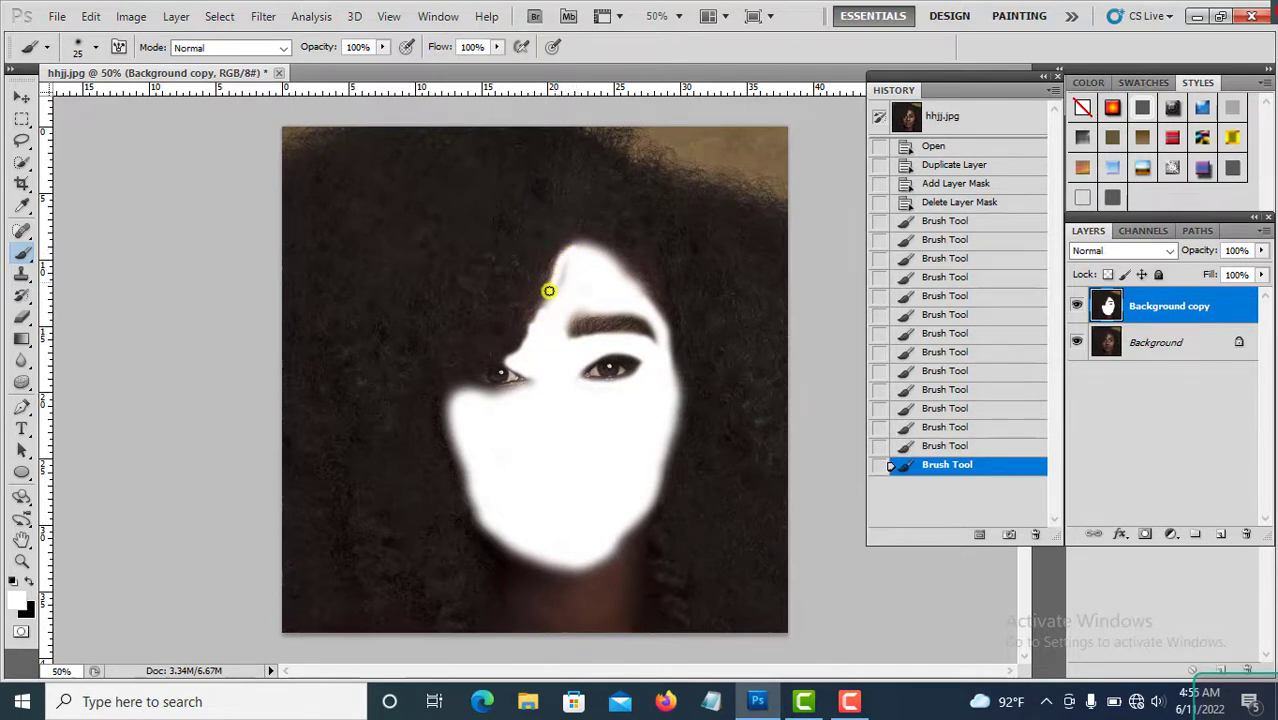
drag(592, 283, 589, 308)
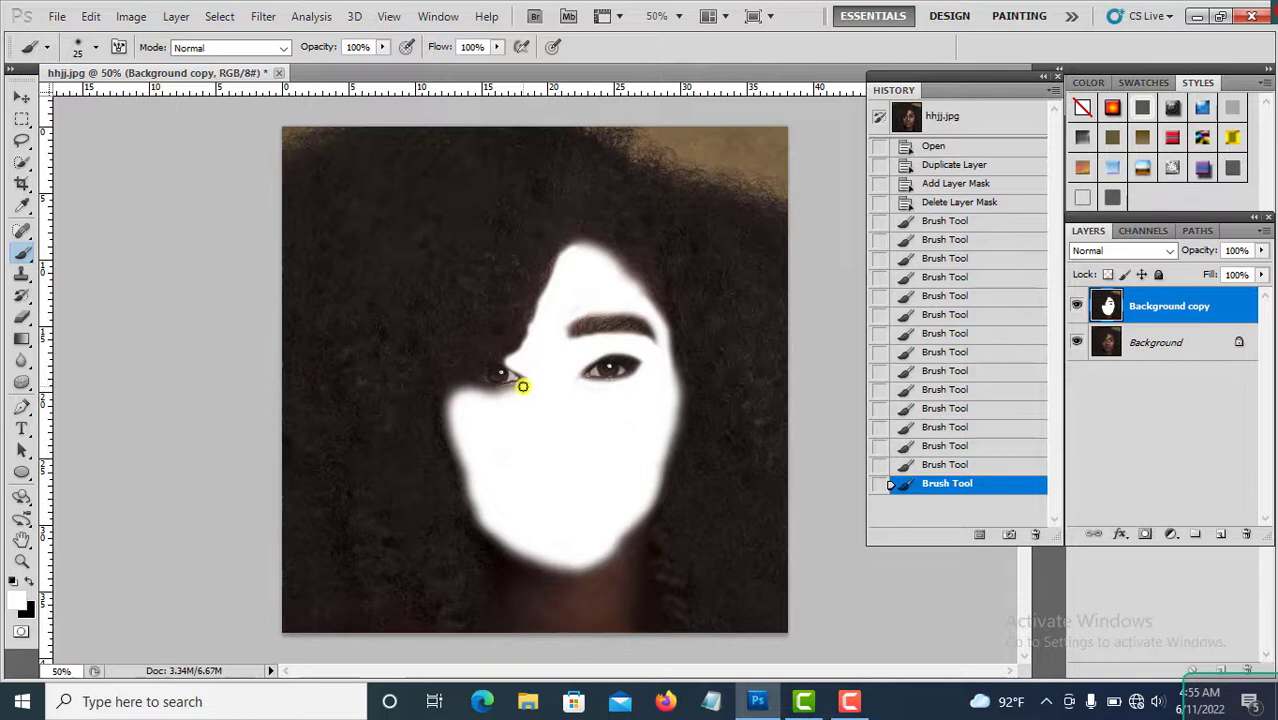
drag(501, 396, 479, 427)
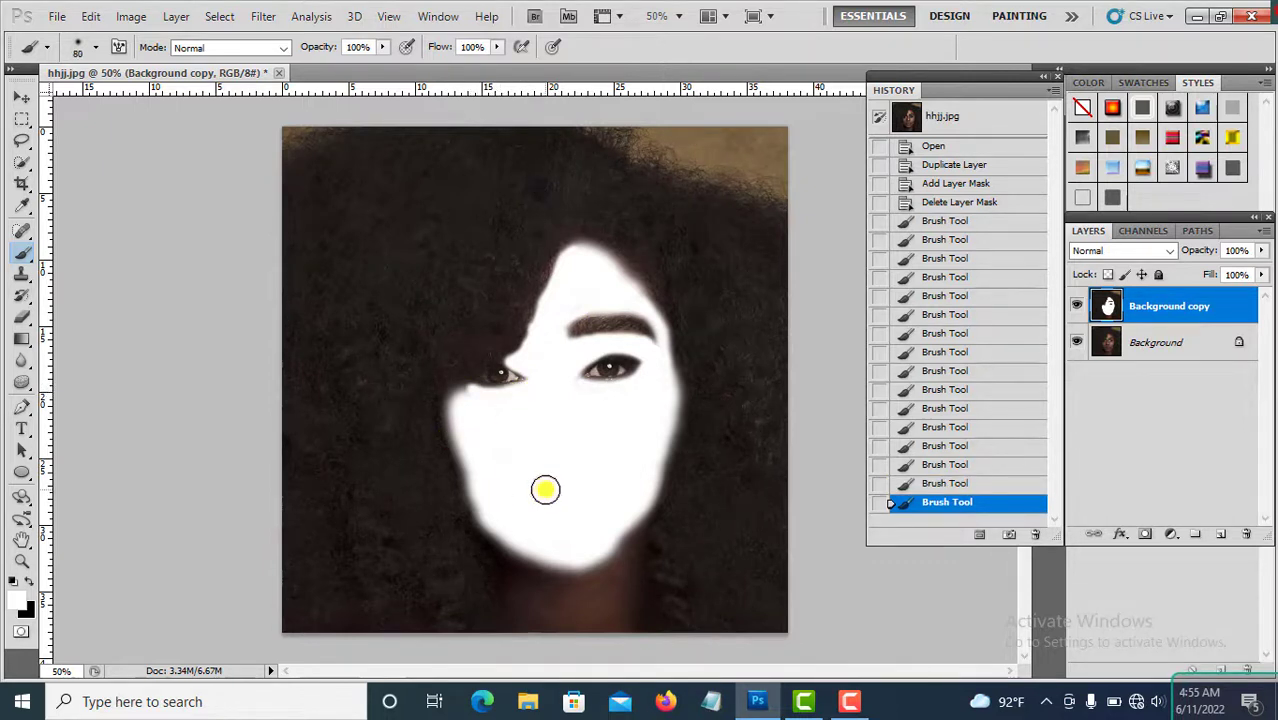
Enlarge the brush to 150 px and paint white down the neck.
key(bracketright)
key(bracketright)
key(bracketright)
key(bracketright)
key(bracketright)
key(bracketright)
key(bracketright)
mouse_move(586, 582)
mouse_down()
mouse_move(601, 548)
mouse_move(603, 643)
mouse_move(545, 616)
mouse_move(550, 580)
mouse_move(532, 541)
mouse_move(536, 637)
mouse_move(571, 634)
mouse_move(601, 546)
mouse_up()
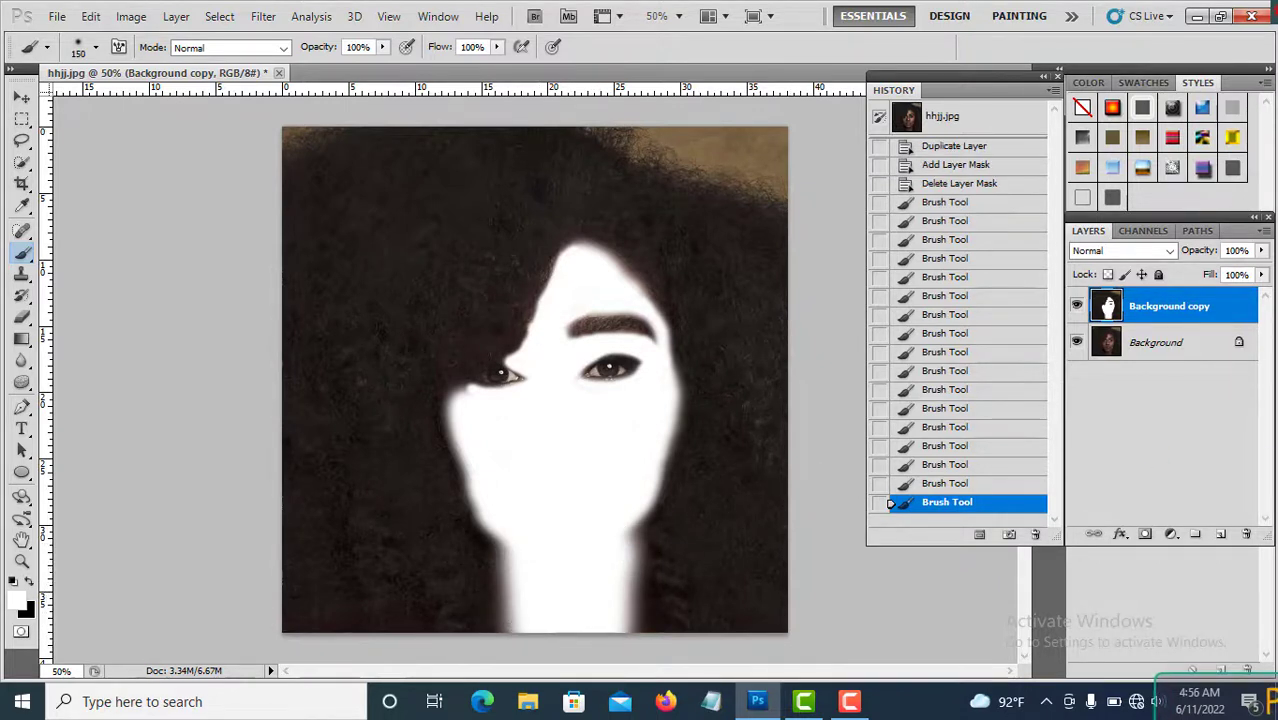
Set the Background copy layer's blending mode to Soft Light.
click(1165, 252)
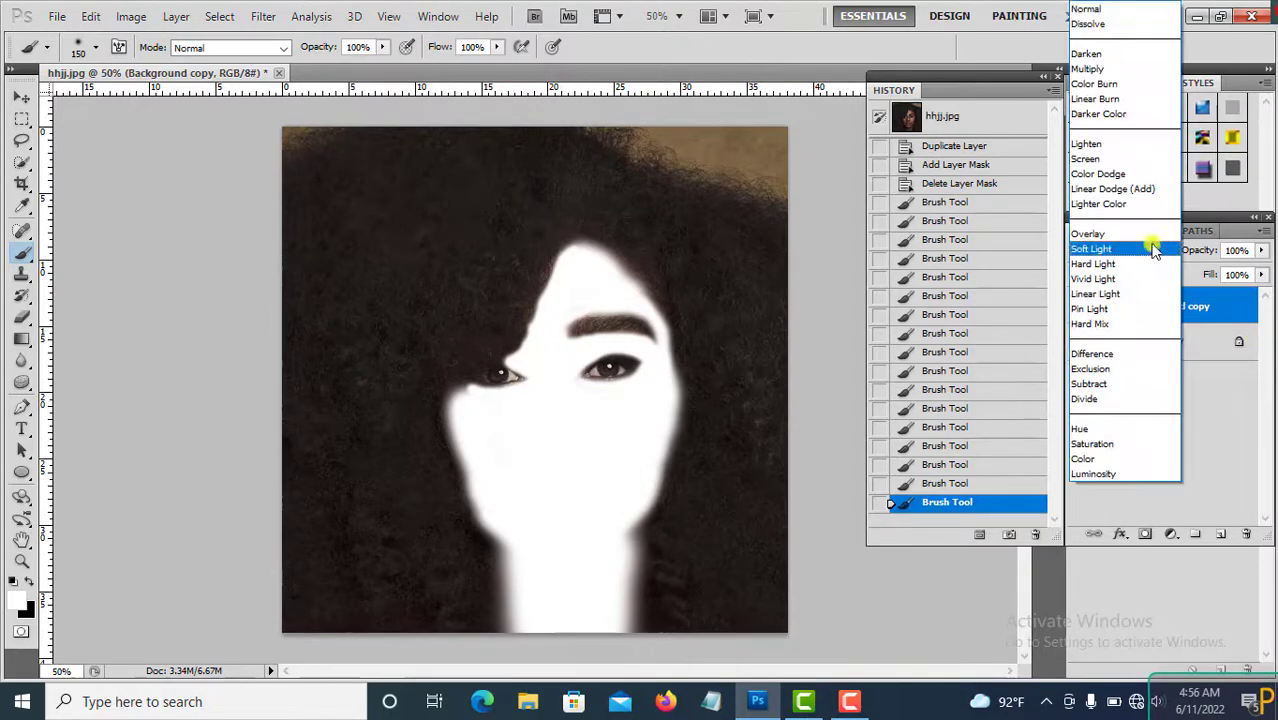
click(1090, 247)
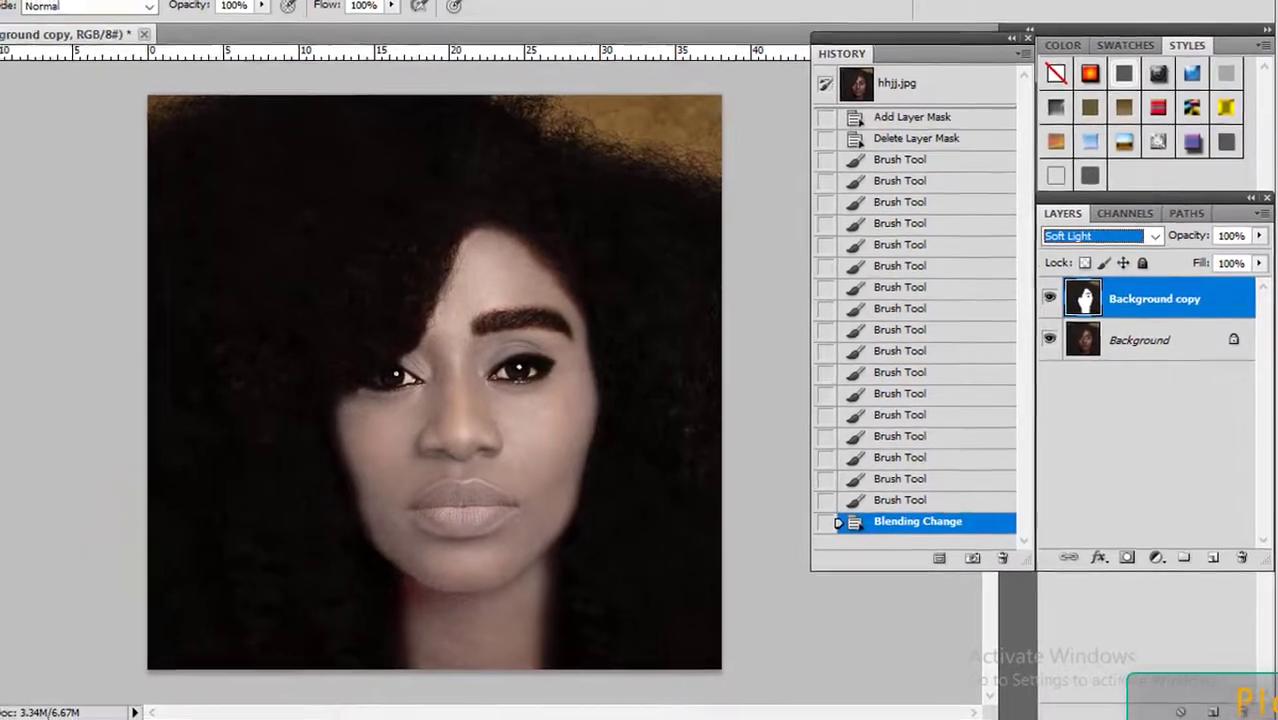
Apply a Levels adjustment with input levels 9, 1.00, 234 and output levels 12 and 238.
click(49, 2)
mouse_move(70, 39)
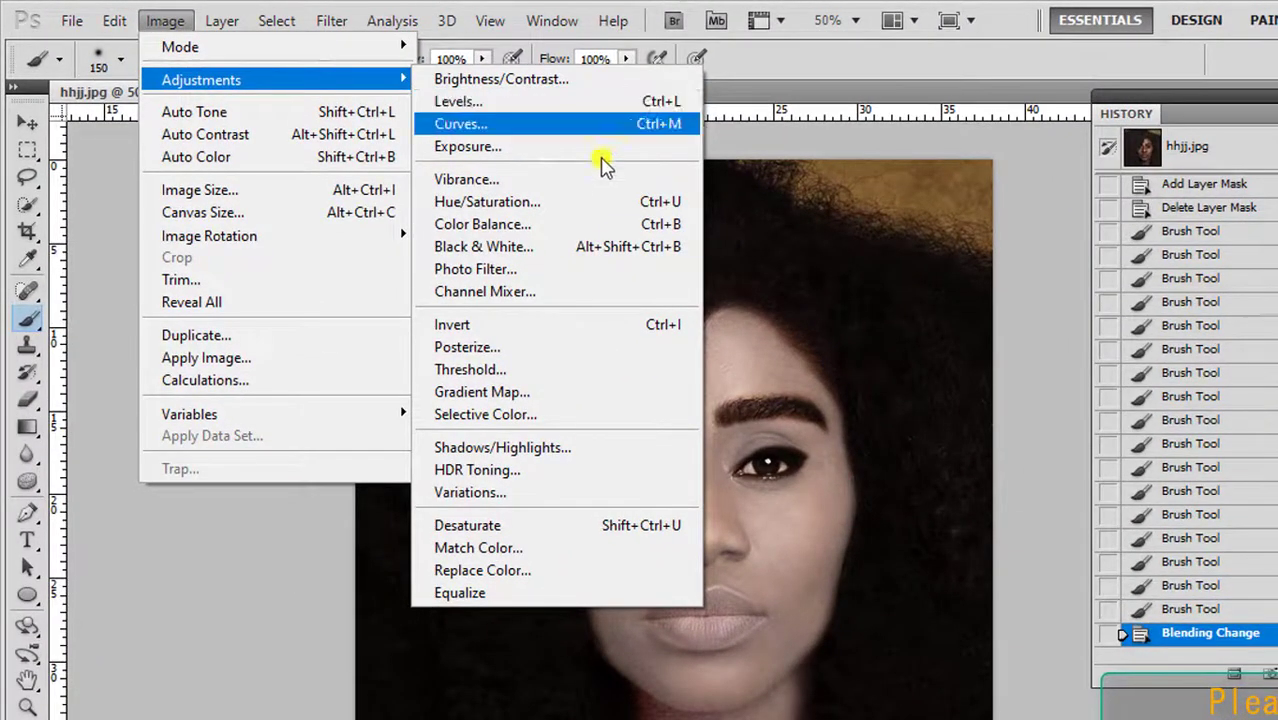
click(496, 124)
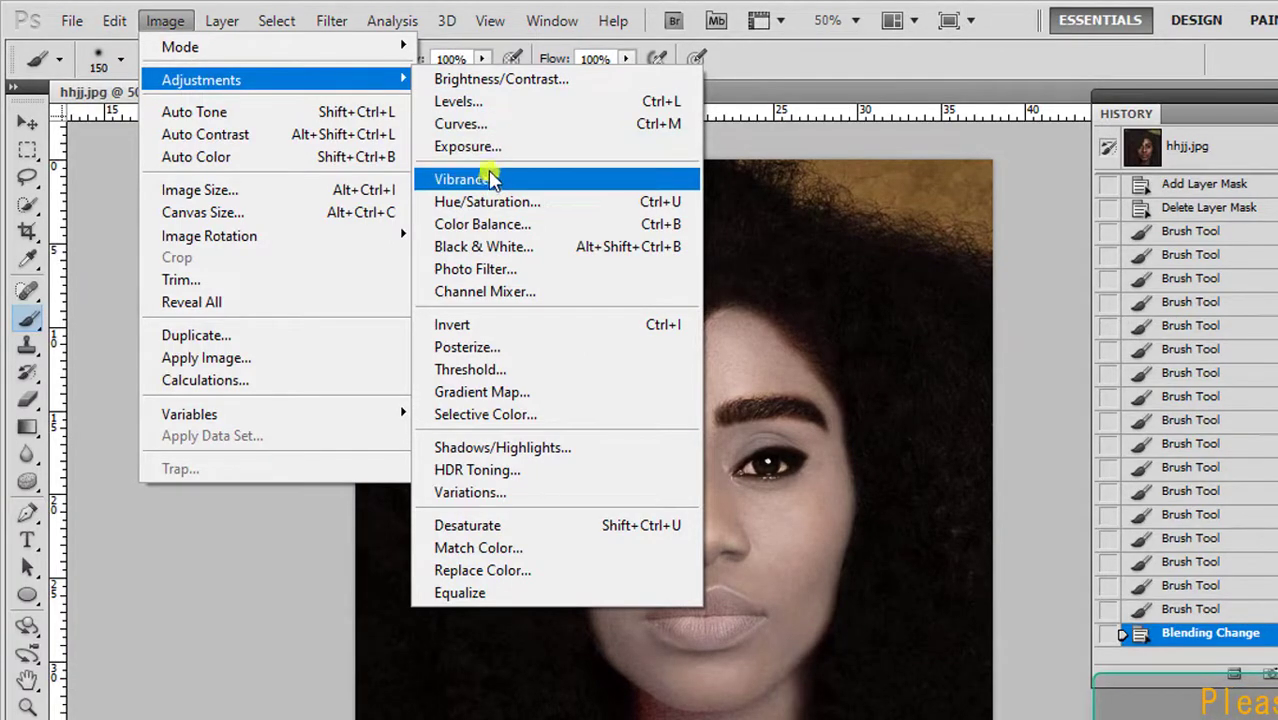
click(498, 104)
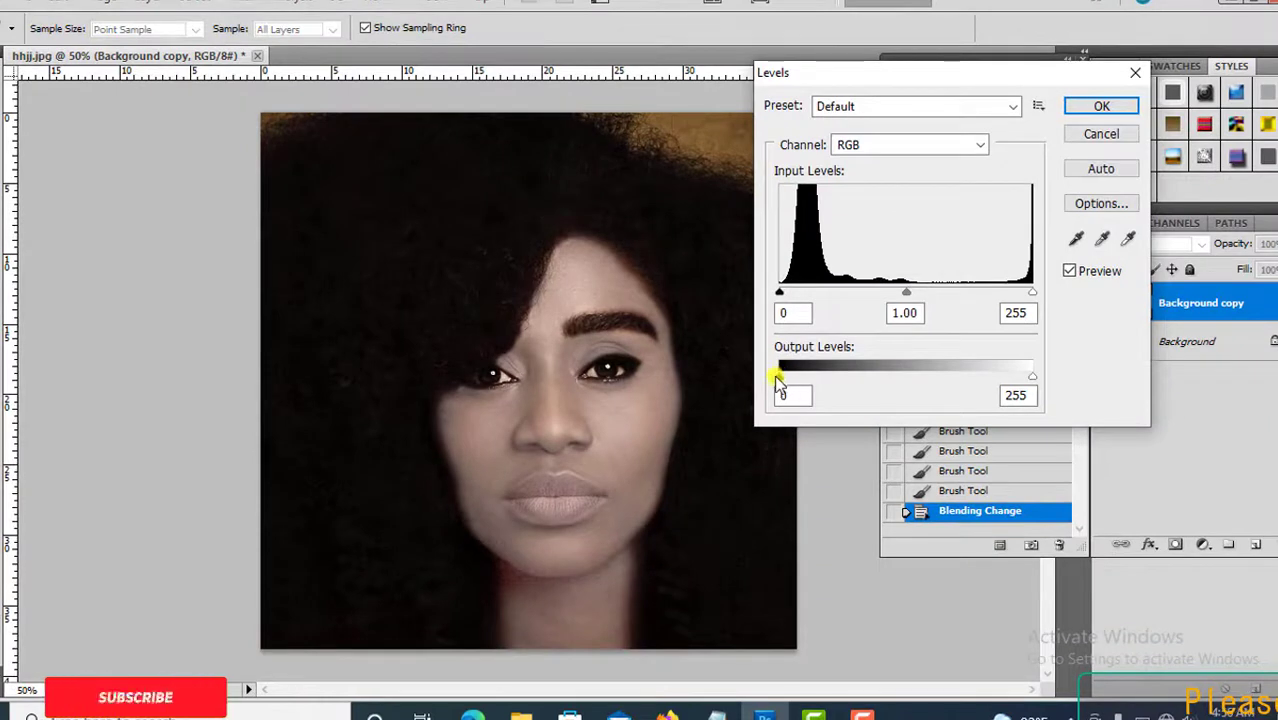
drag(784, 376, 790, 380)
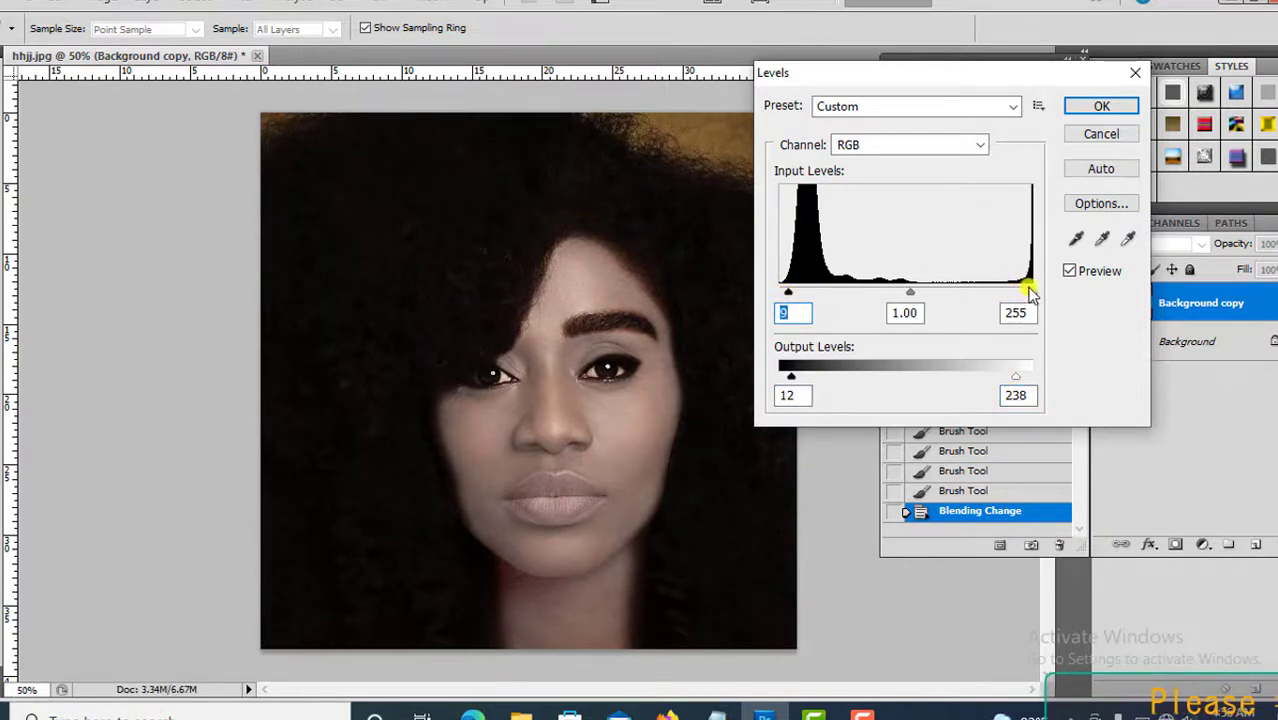
click(1100, 106)
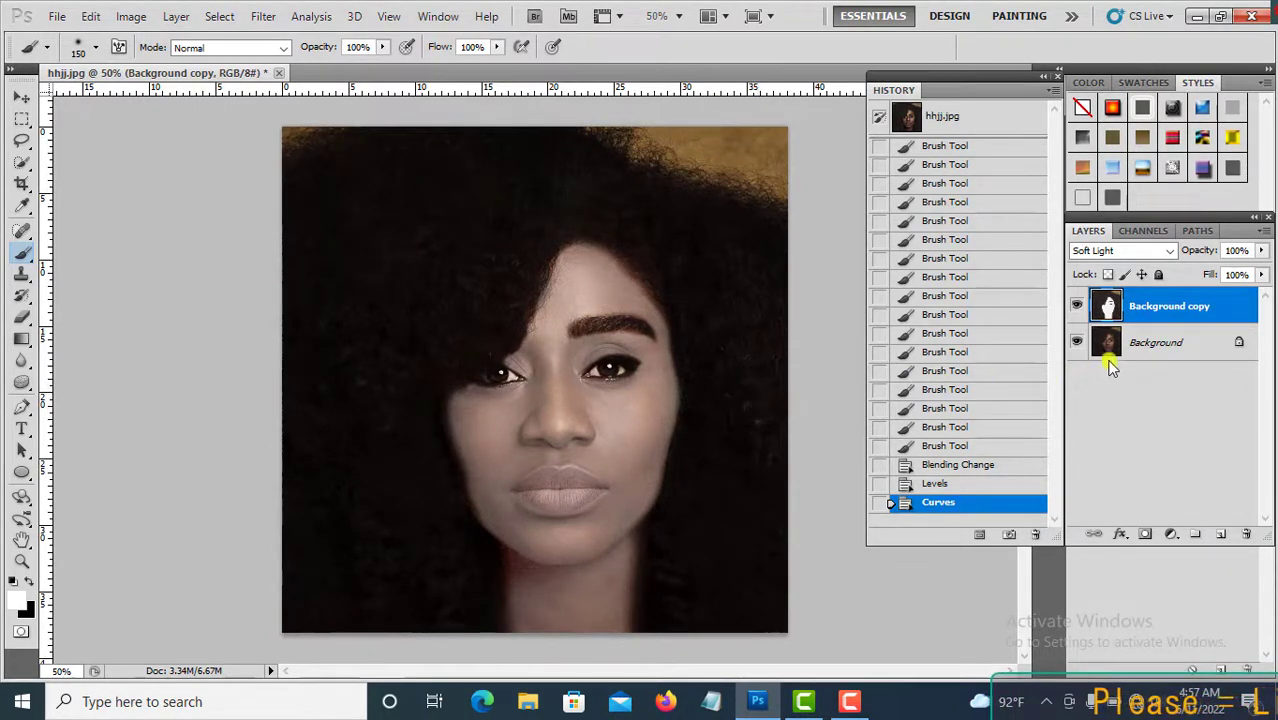
Brighten the Background layer with a Curves adjustment, raising a midtone point to about input 57, output 147.
click(1143, 349)
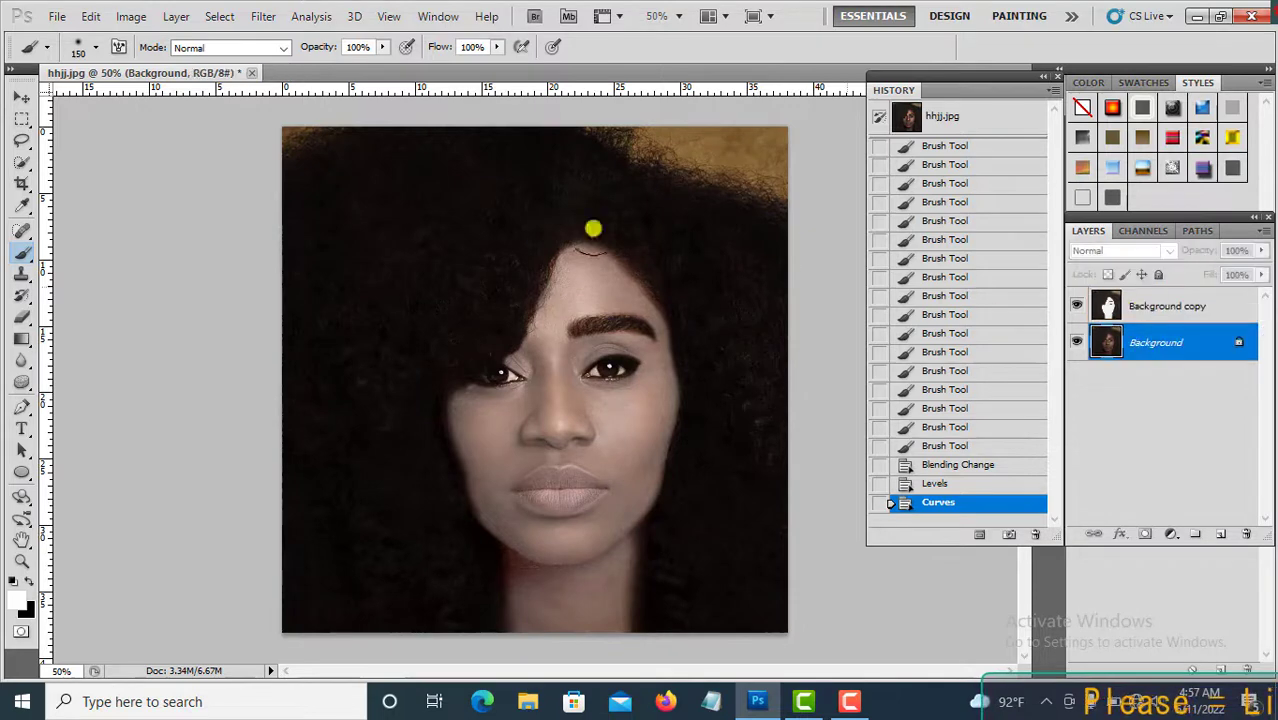
click(128, 17)
mouse_move(159, 63)
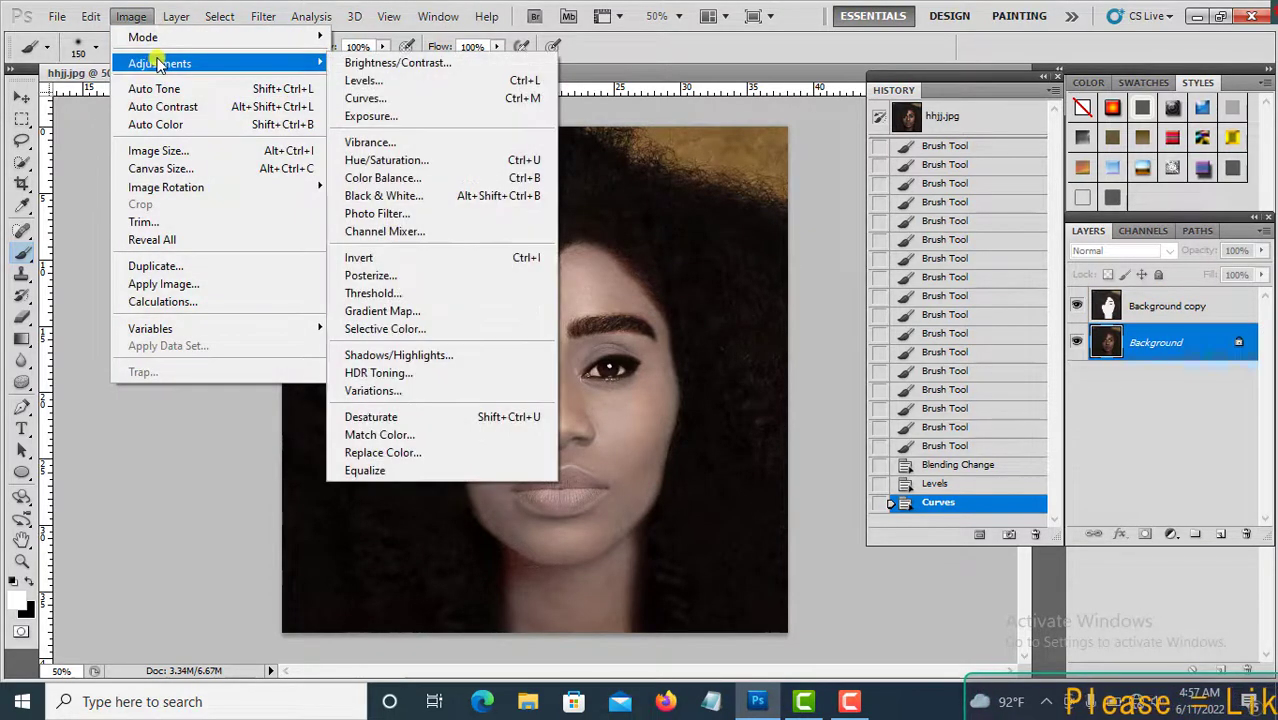
click(400, 98)
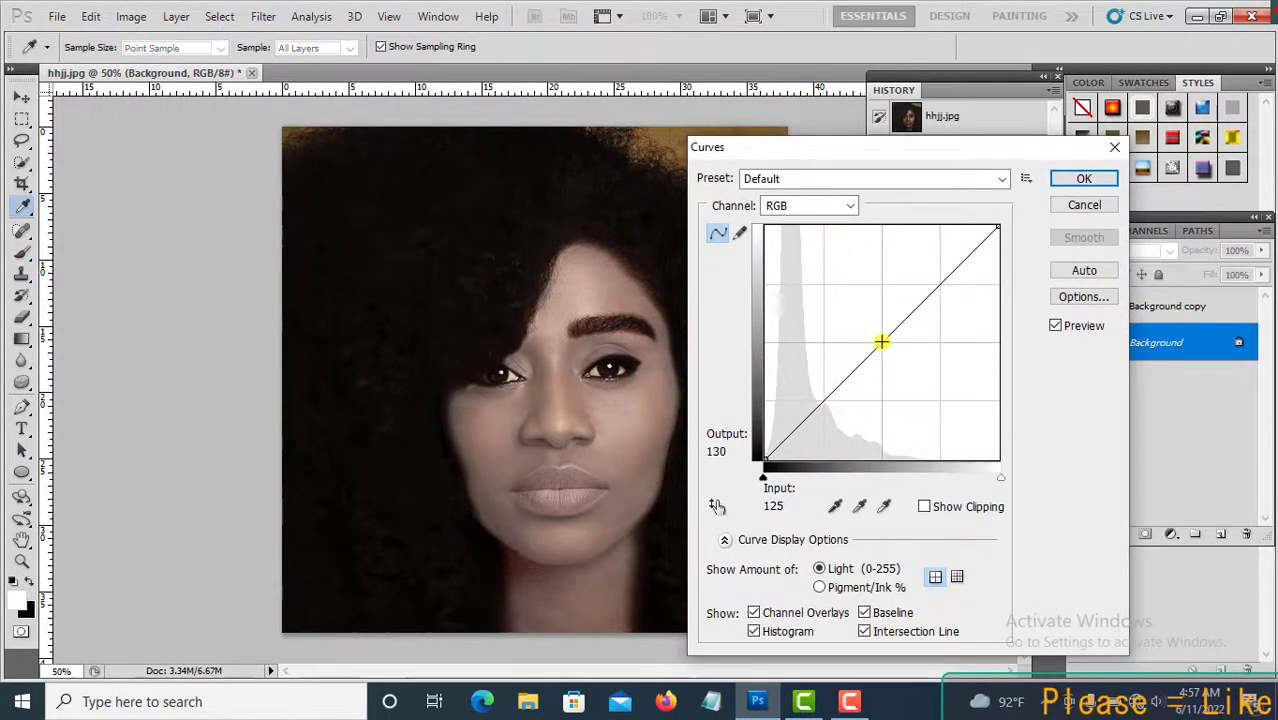
drag(882, 345, 861, 316)
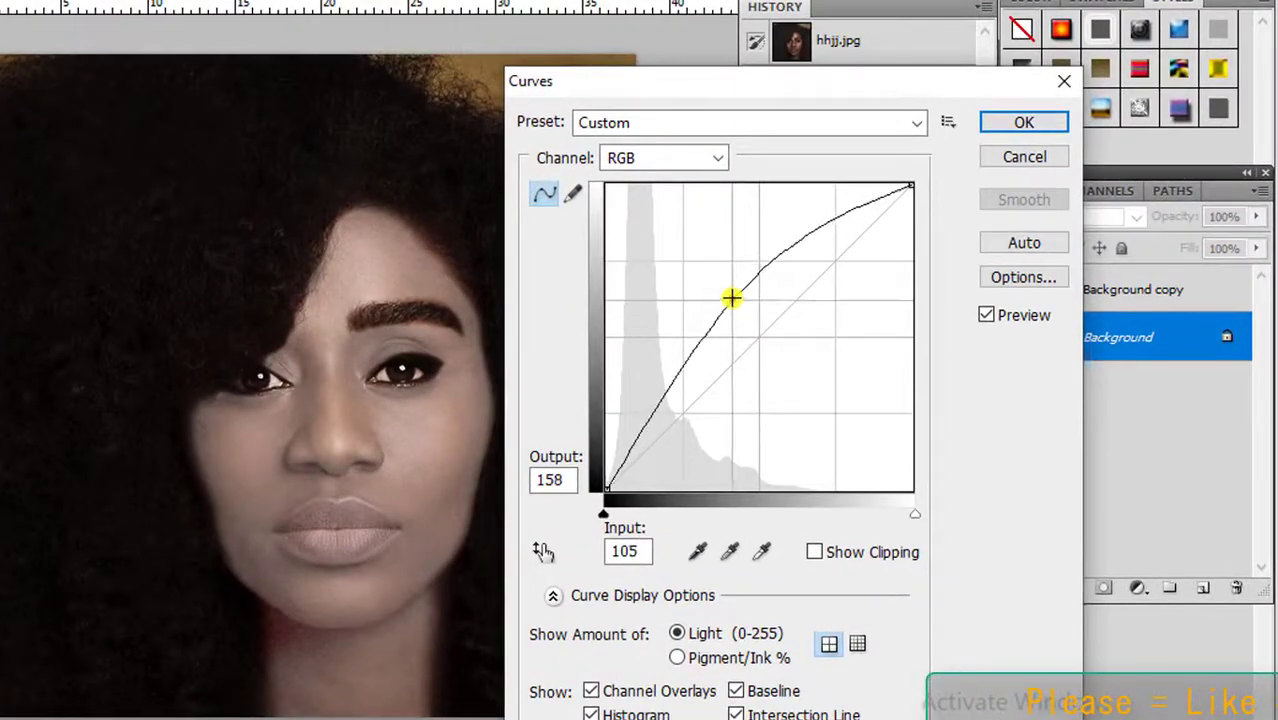
drag(732, 298, 722, 276)
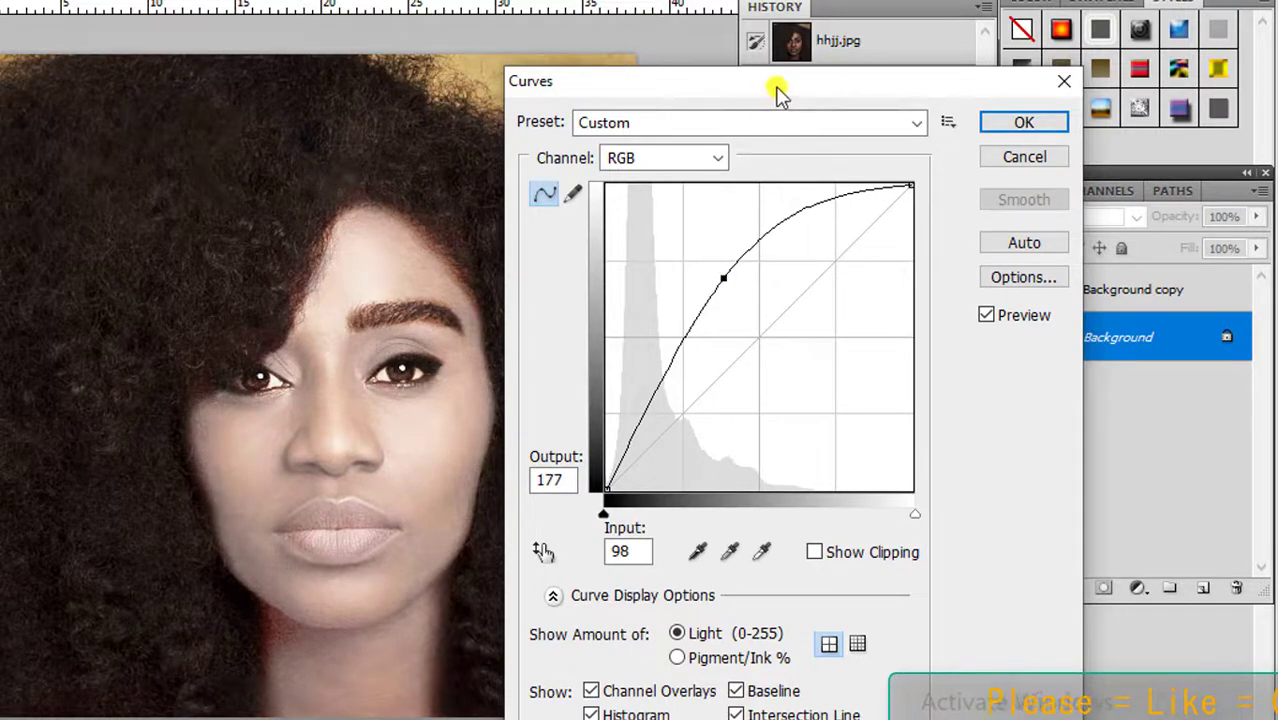
mouse_move(772, 88)
mouse_down()
mouse_move(920, 160)
mouse_move(967, 253)
mouse_move(956, 144)
mouse_up()
drag(916, 335, 903, 303)
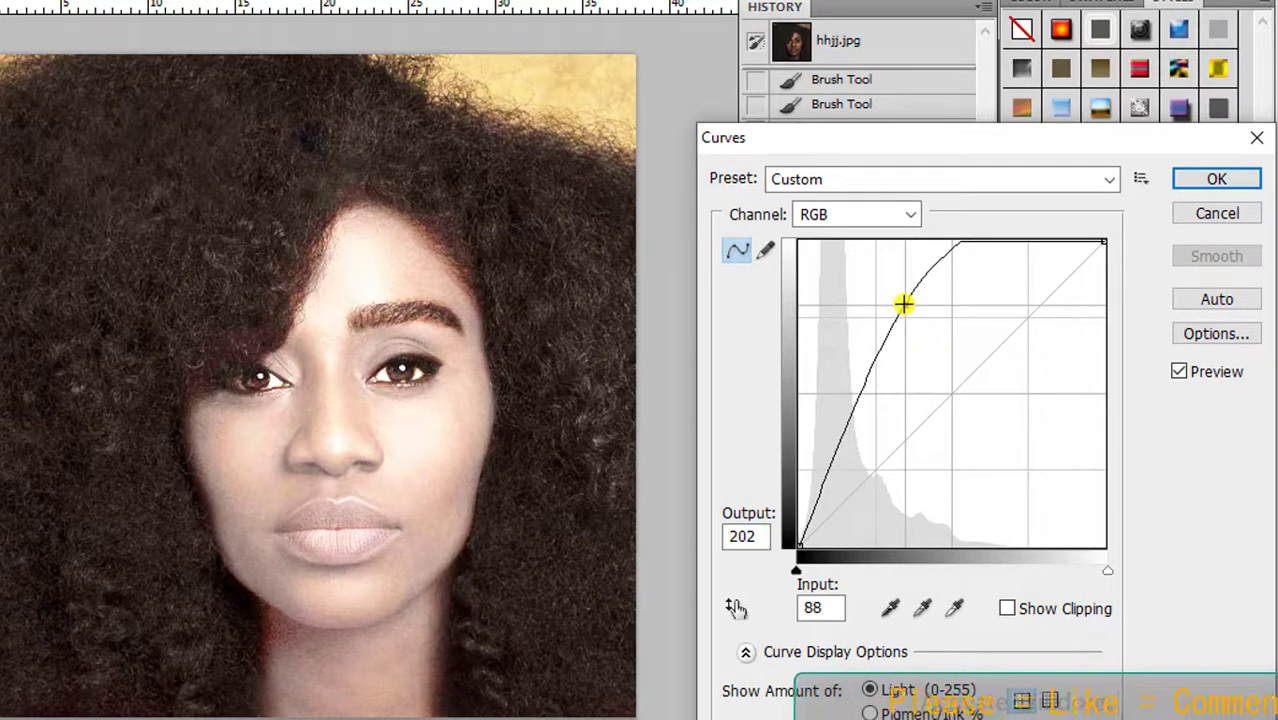
drag(903, 303, 867, 371)
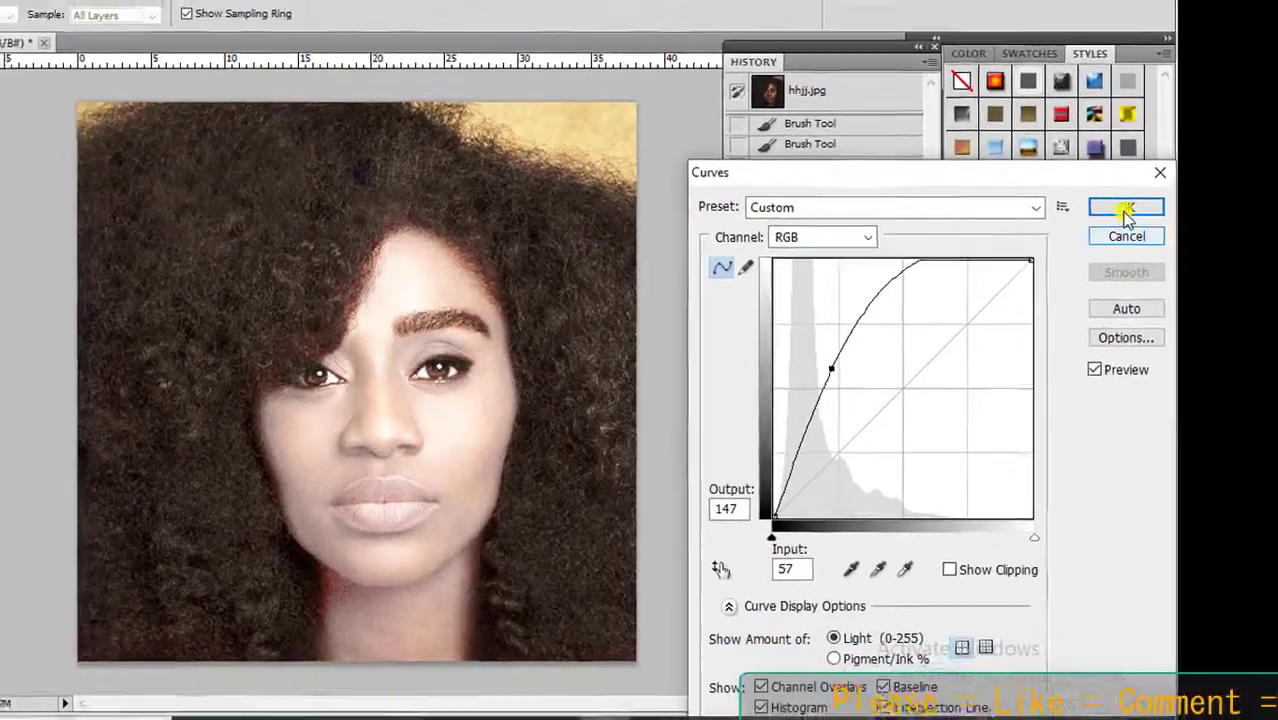
click(1216, 179)
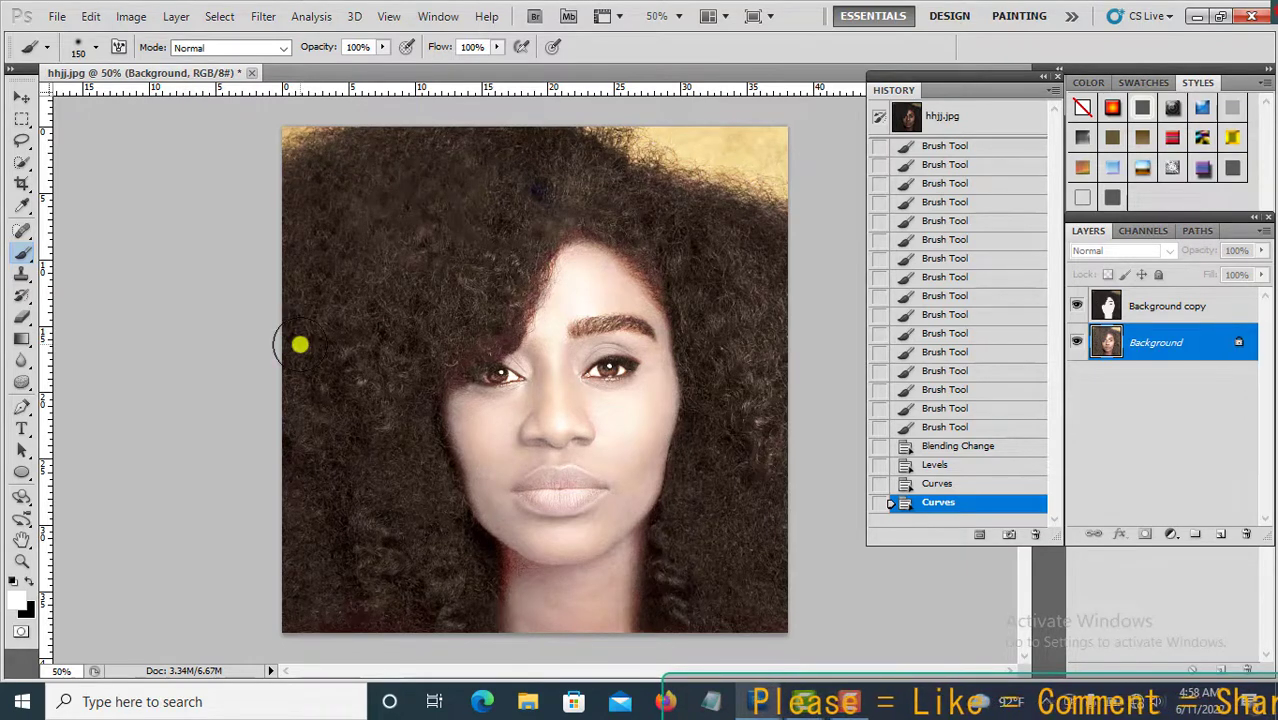
Set the brush size to 90 px and select the Background copy layer.
key(bracketright)
key(bracketright)
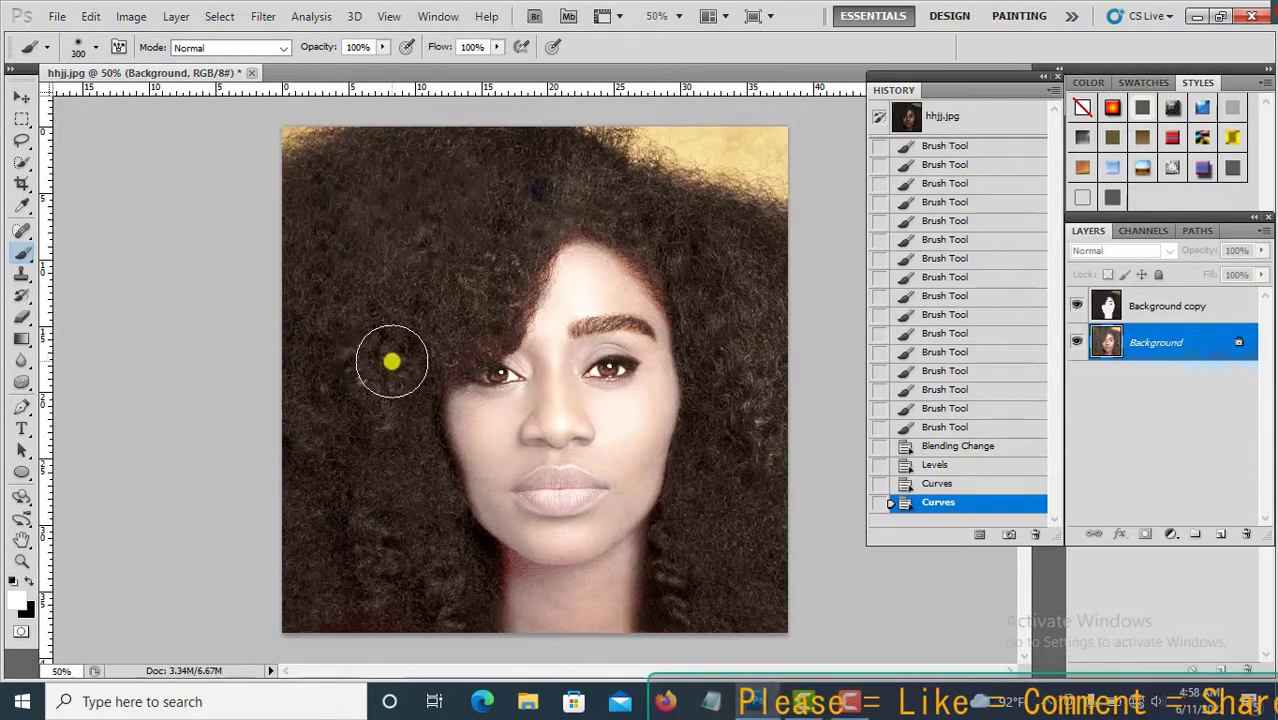
key(bracketleft)
key(bracketleft)
key(bracketleft)
key(bracketleft)
key(bracketleft)
key(bracketleft)
key(bracketleft)
click(1125, 310)
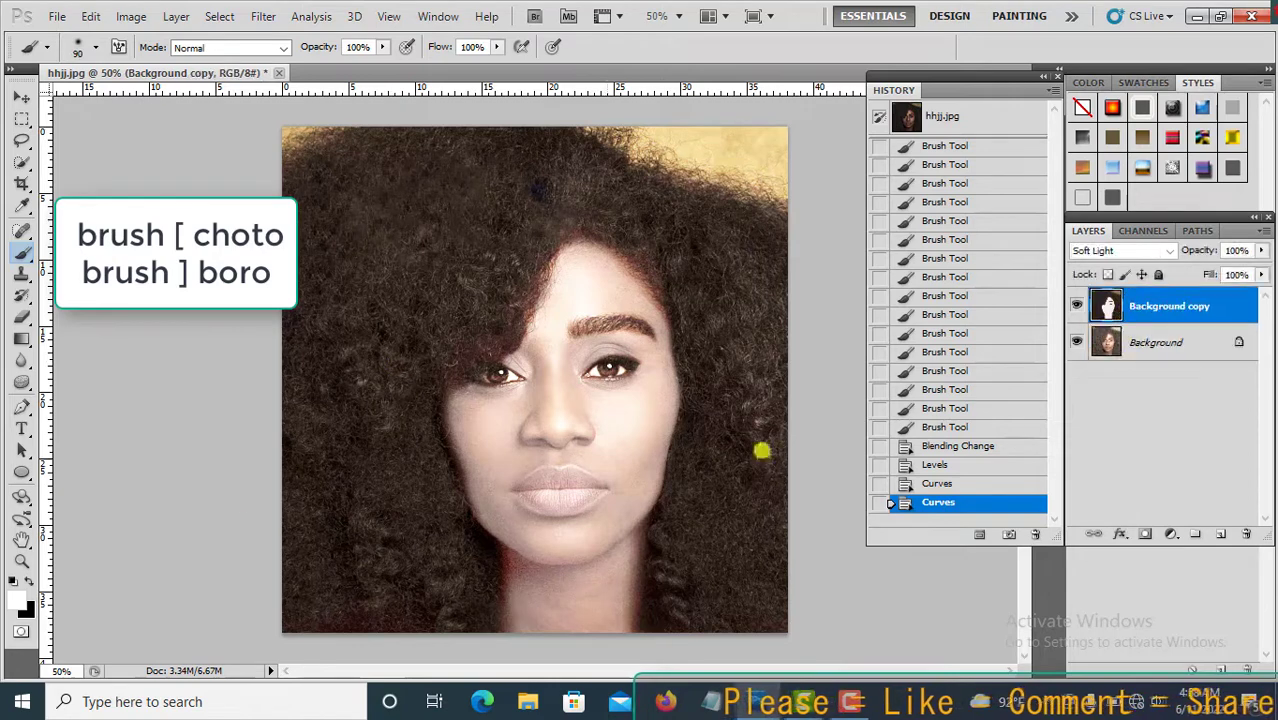
Shrink the brush to 35 px and paint white on the Background copy around the right eye and forehead.
key(bracketleft)
key(bracketleft)
key(bracketleft)
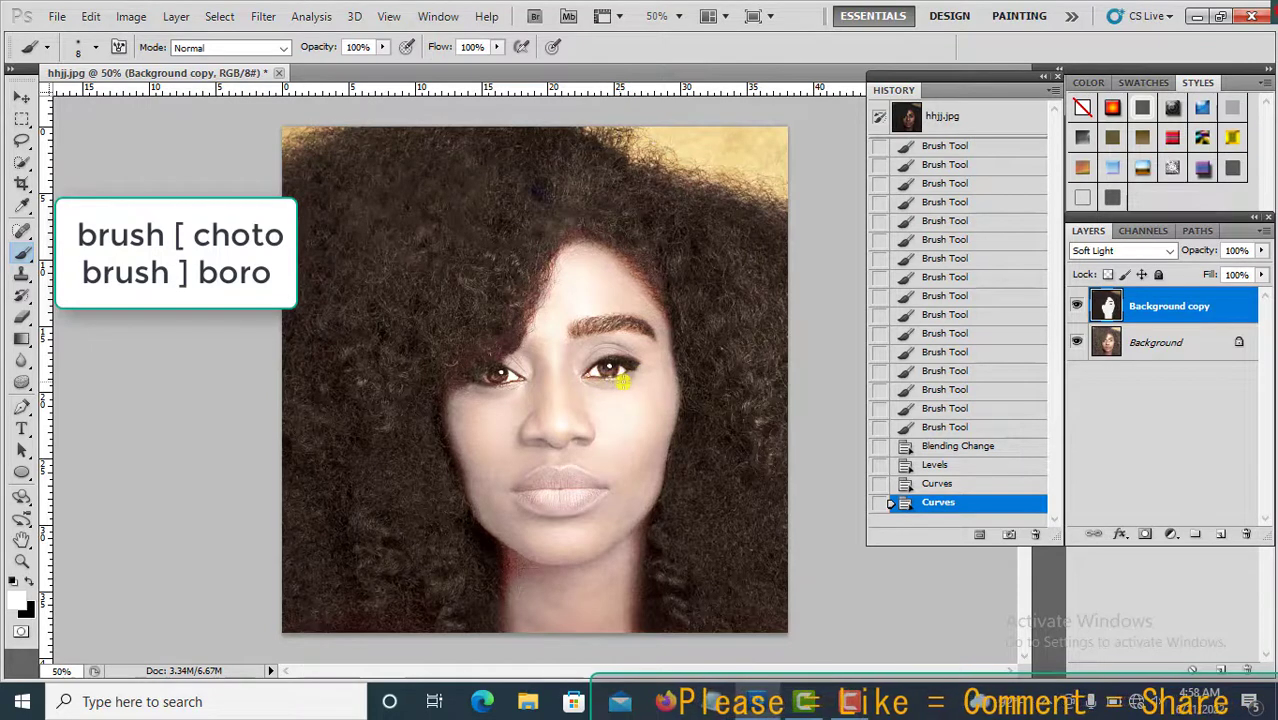
mouse_move(621, 381)
mouse_down()
mouse_move(636, 360)
mouse_move(600, 358)
mouse_move(640, 364)
mouse_move(615, 406)
mouse_up()
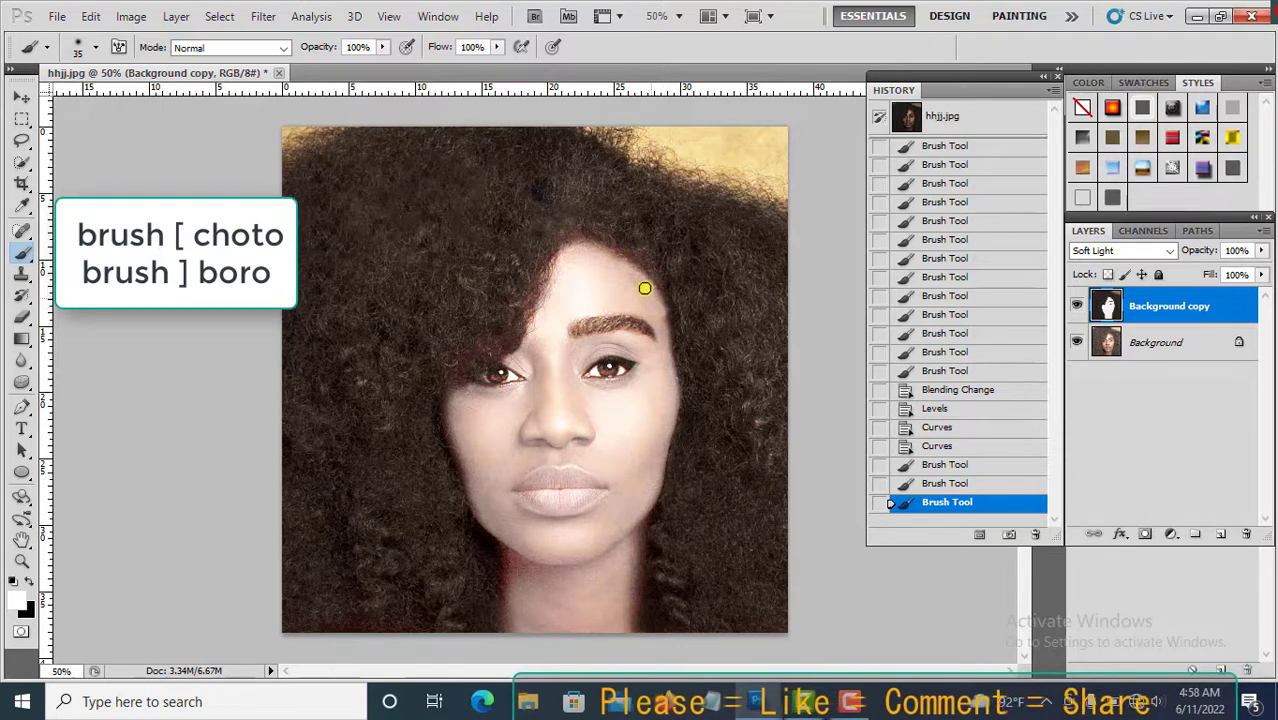
mouse_move(645, 288)
mouse_down()
mouse_move(616, 260)
mouse_move(575, 258)
mouse_up()
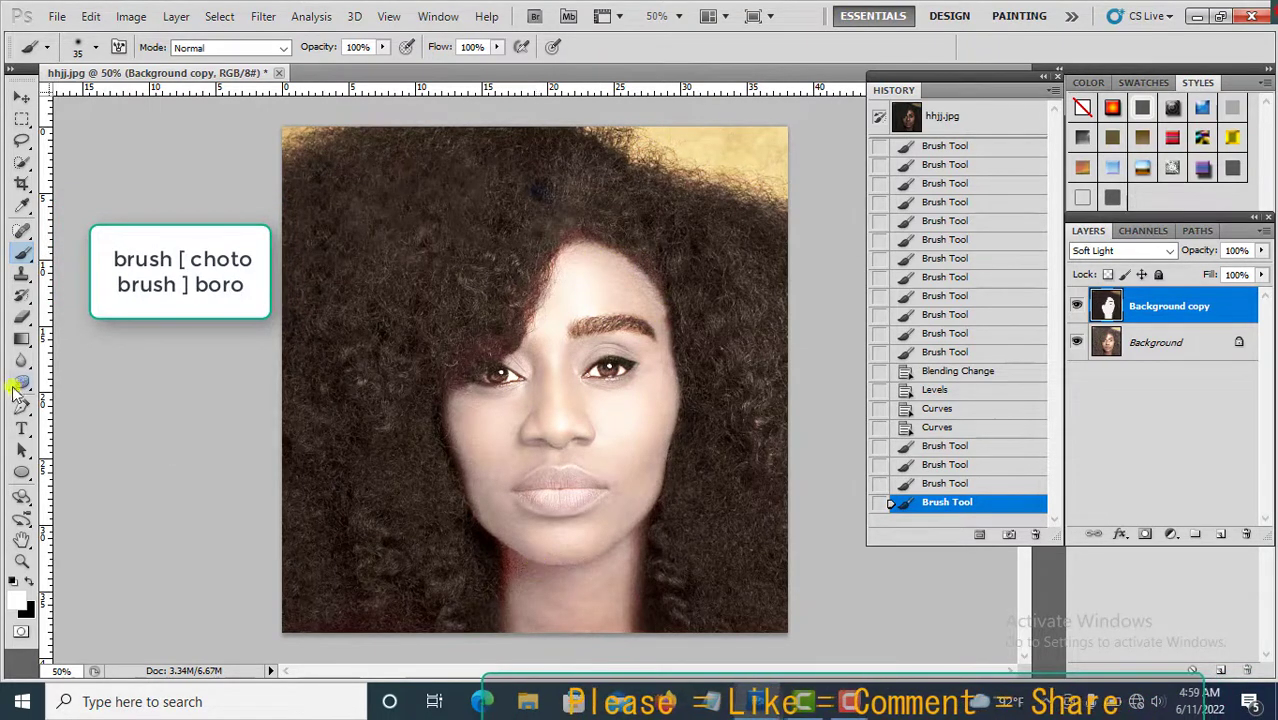
Paint white on the Background layer's right cheek with the brush at 23% opacity.
click(1112, 344)
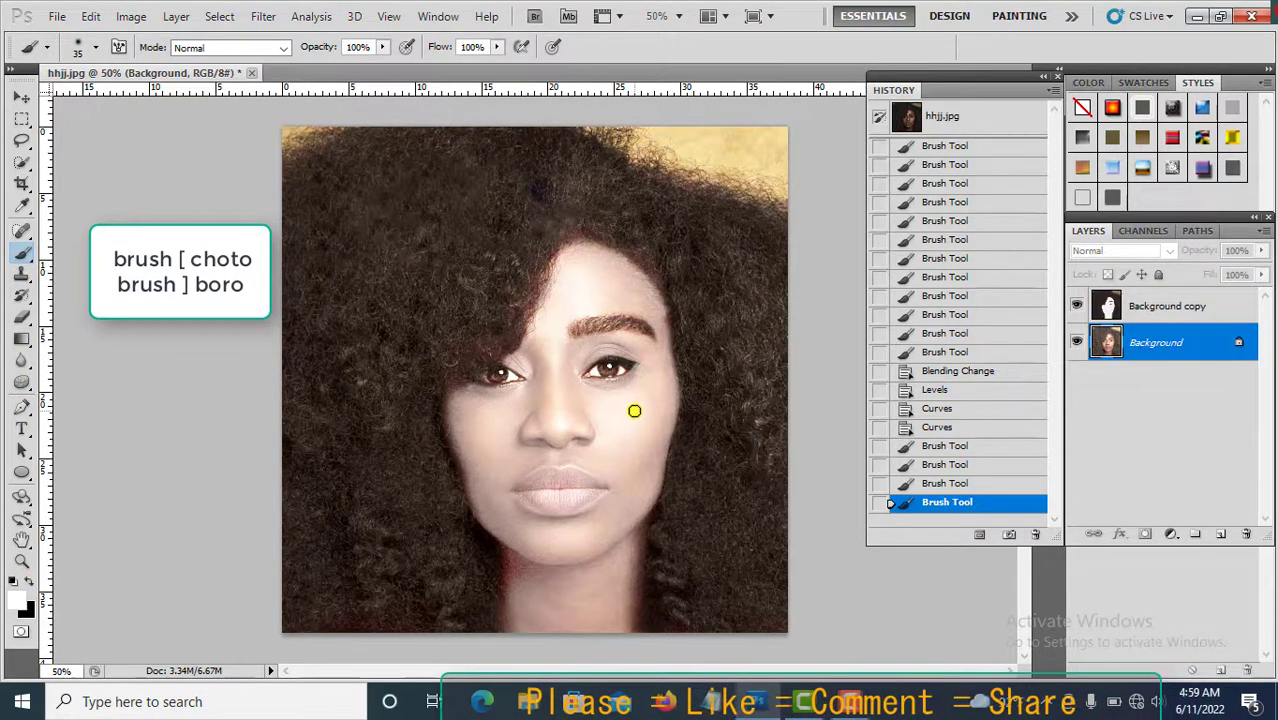
click(383, 49)
click(311, 67)
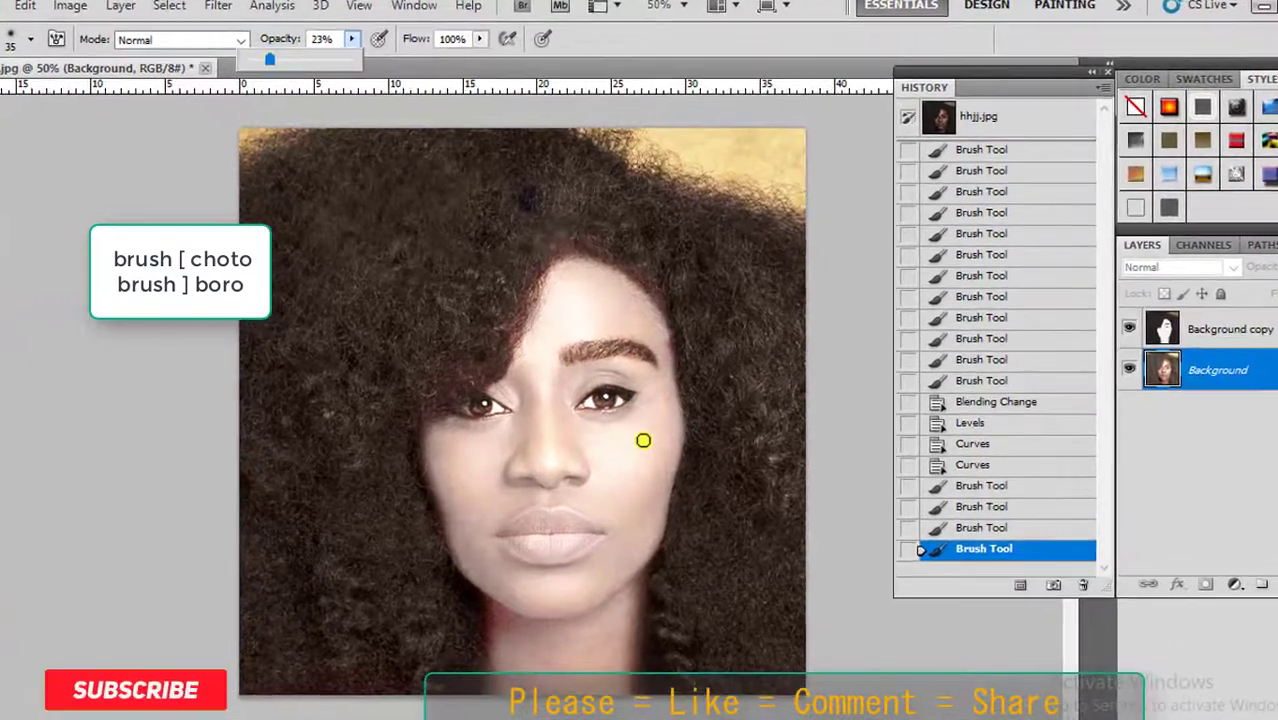
click(636, 449)
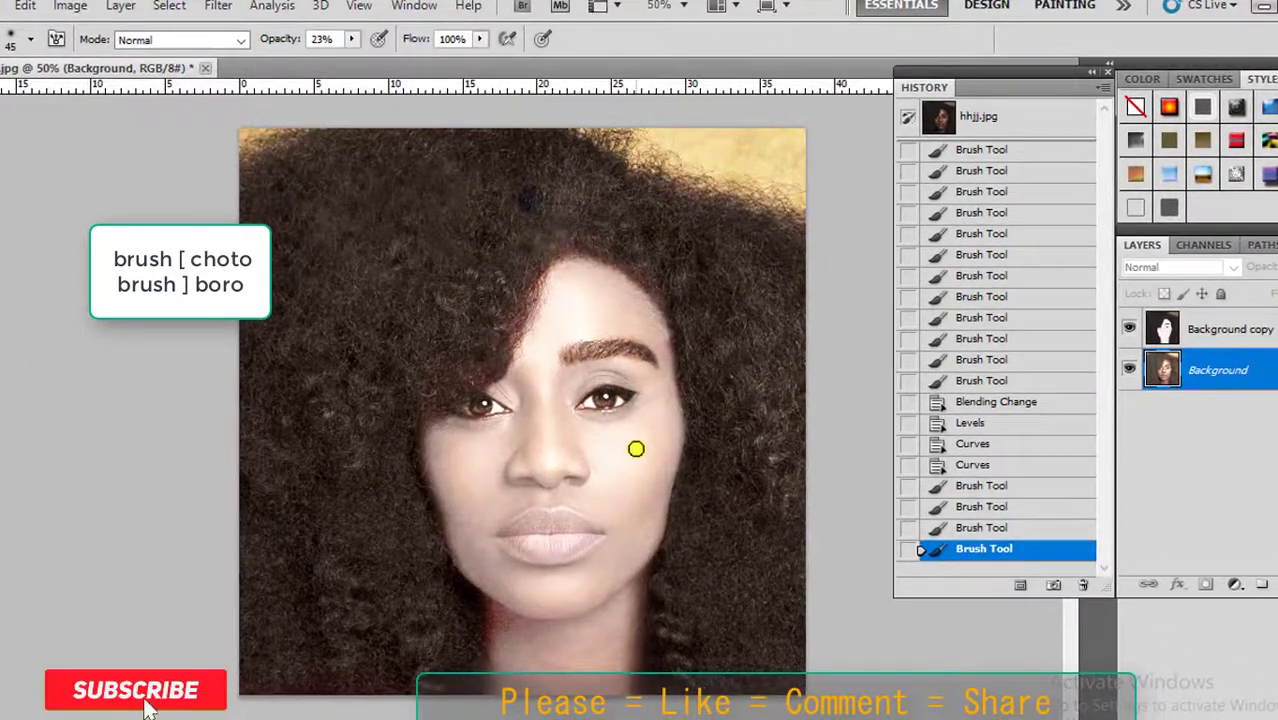
Enlarge the brush to 150 px and paint white over the lower right cheek.
key(bracketright)
key(bracketright)
key(bracketright)
key(bracketright)
key(bracketright)
key(bracketright)
key(bracketright)
key(bracketright)
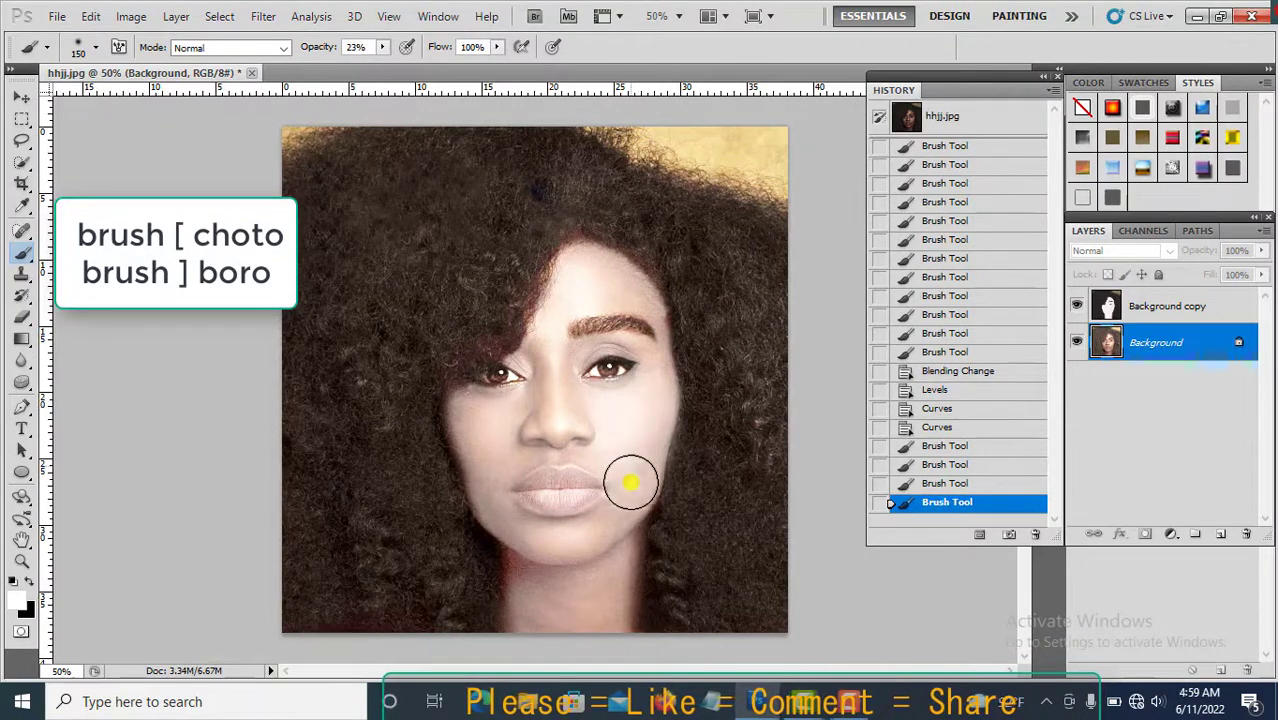
mouse_move(630, 483)
mouse_down()
mouse_move(611, 518)
mouse_move(633, 456)
mouse_up()
Shrink the brush to 90 px and paint white across the cheeks below the eyes.
key(bracketleft)
key(bracketleft)
key(bracketleft)
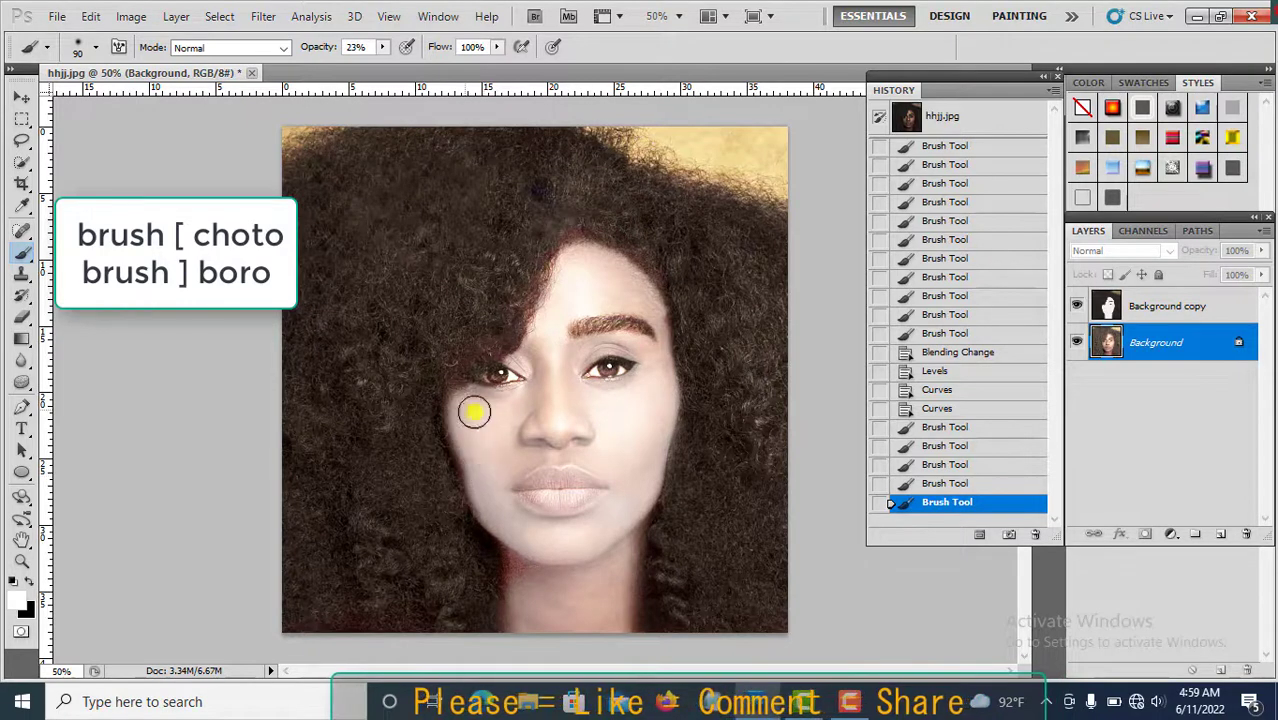
mouse_move(474, 412)
mouse_down()
mouse_move(496, 459)
mouse_move(605, 459)
mouse_move(600, 440)
mouse_up()
Set the brush to 70 px and paint white down the nose bridge and across the forehead.
key(bracketleft)
key(bracketleft)
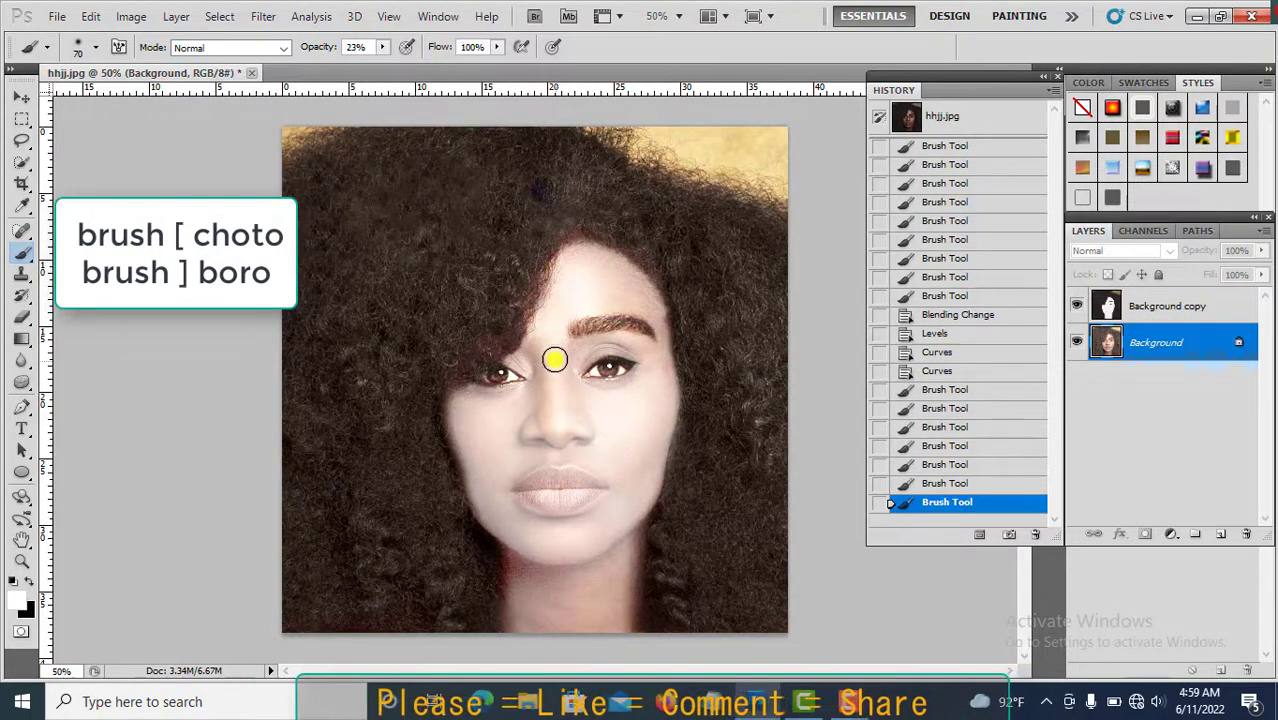
drag(555, 360, 532, 420)
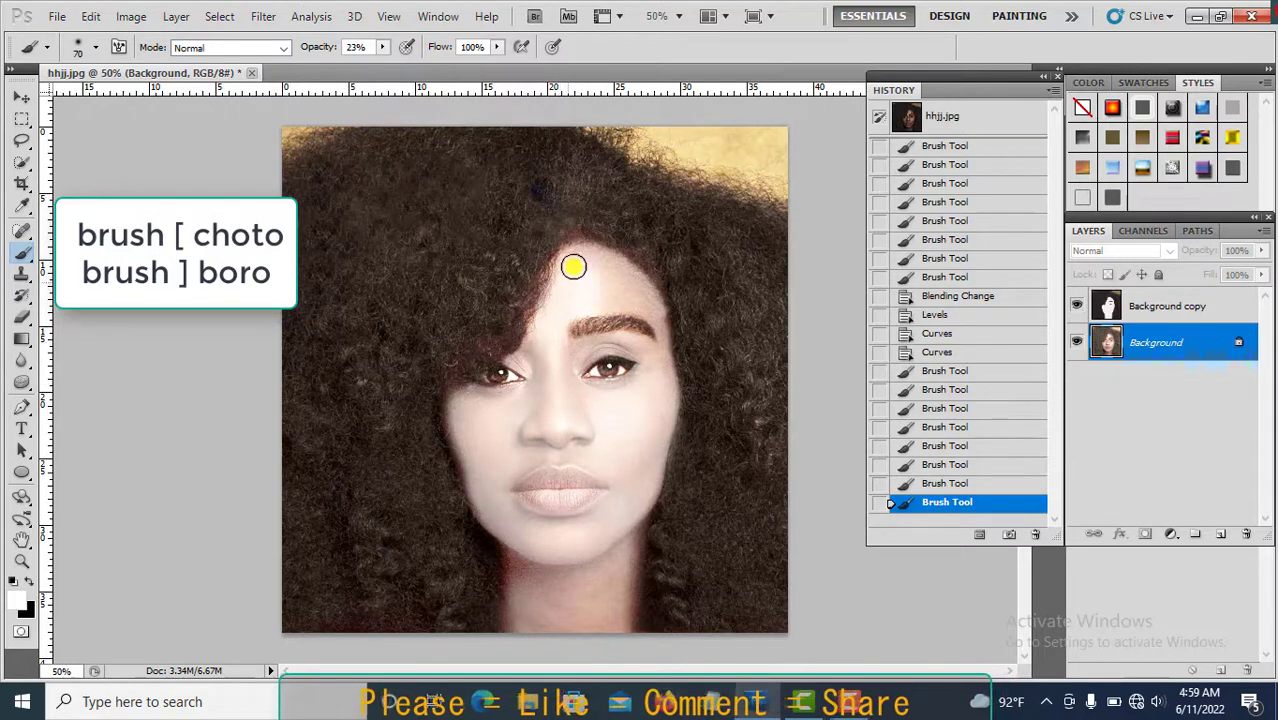
mouse_move(573, 266)
mouse_down()
mouse_move(628, 285)
mouse_move(605, 302)
mouse_move(616, 285)
mouse_move(662, 342)
mouse_move(663, 330)
mouse_up()
Set the brush to 175 px and paint white over the neck.
key(bracketleft)
key(bracketleft)
key(bracketleft)
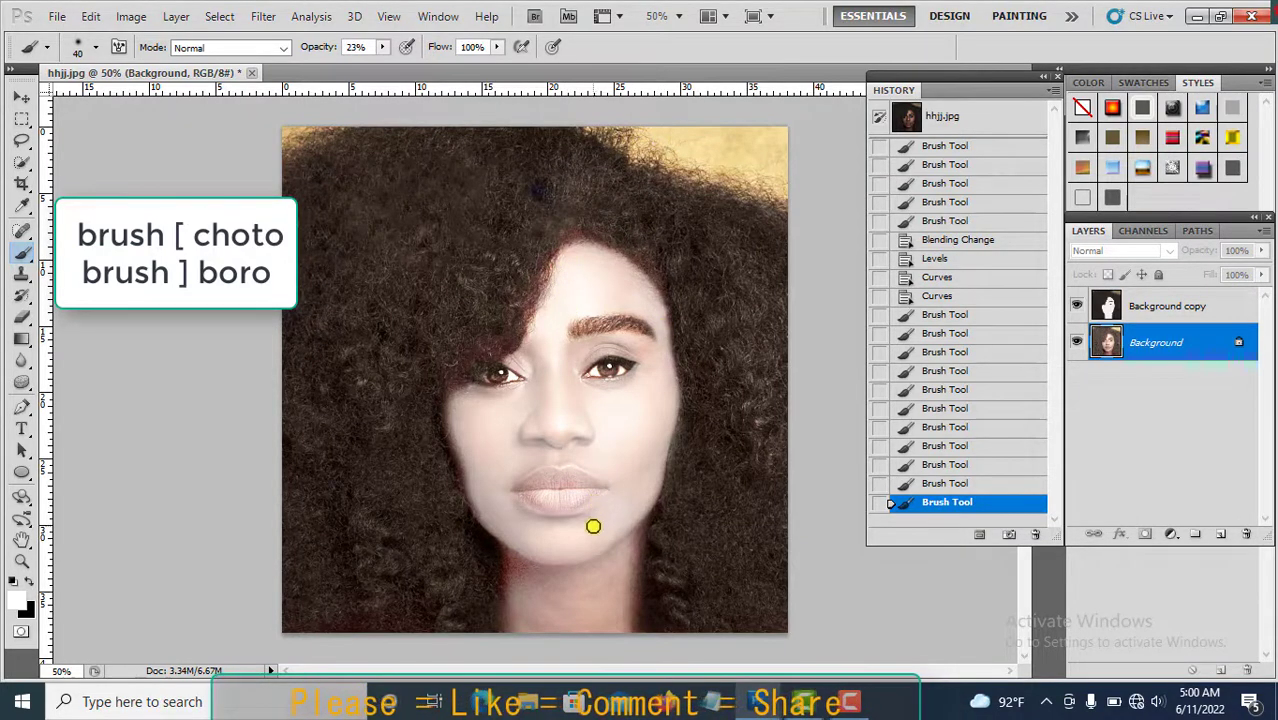
key(bracketright)
key(bracketright)
key(bracketright)
key(bracketright)
key(bracketright)
key(bracketright)
key(bracketright)
key(bracketright)
key(bracketright)
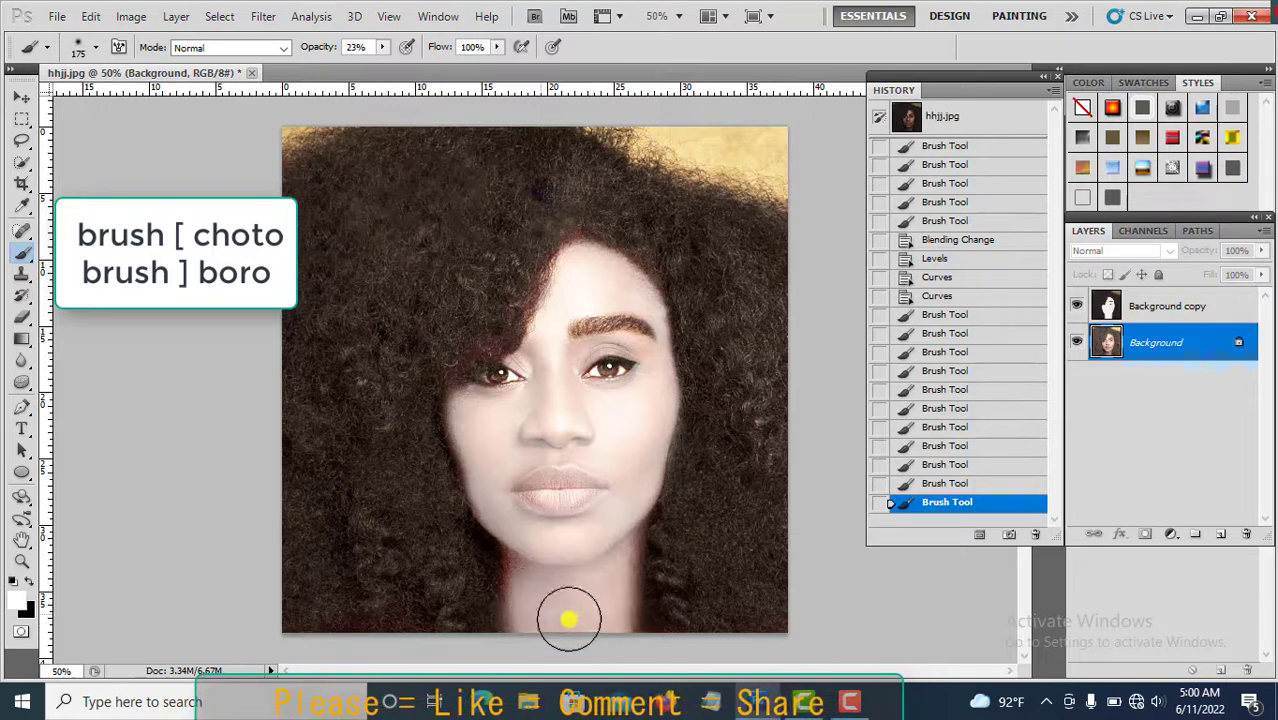
drag(569, 620, 579, 606)
Set the brush to 50 px and paint white down the left side of the neck.
key(bracketleft)
key(bracketleft)
key(bracketleft)
key(bracketleft)
key(bracketleft)
key(bracketleft)
key(bracketleft)
key(bracketleft)
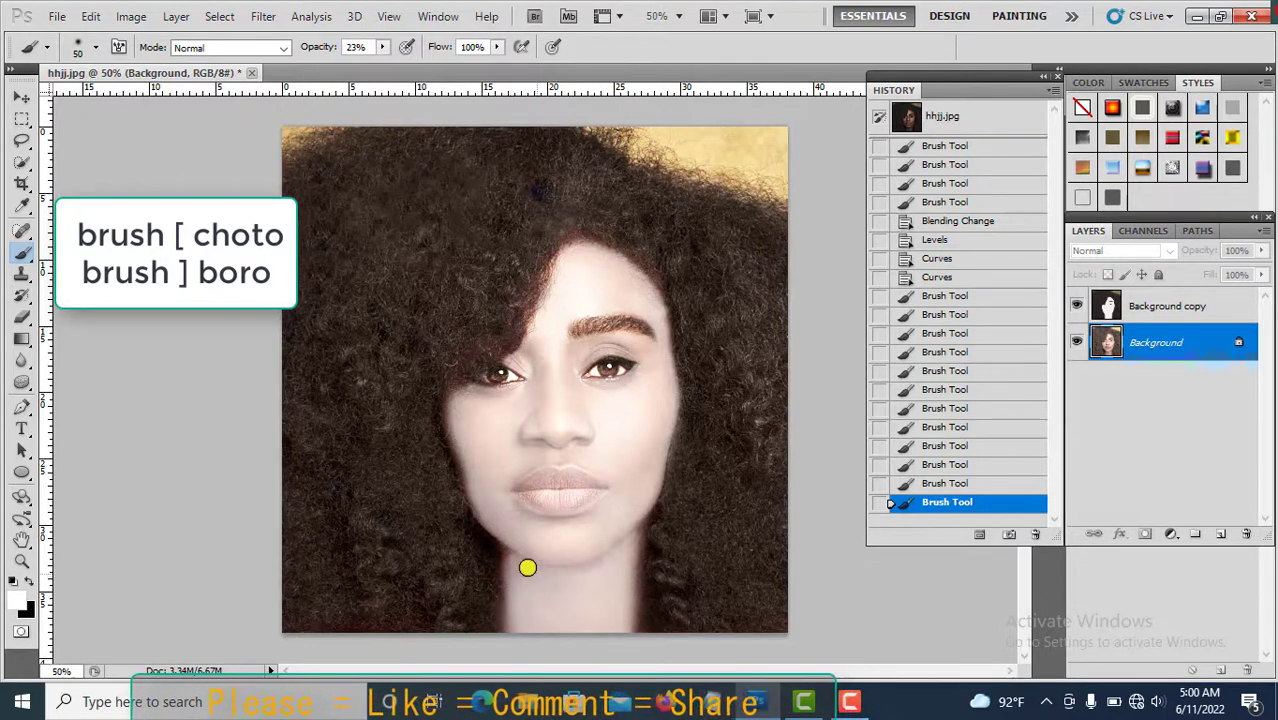
drag(511, 565, 528, 633)
Set the brush to 40 px at 9% opacity and softly paint white over the chin and both sides of the neck.
key(bracketleft)
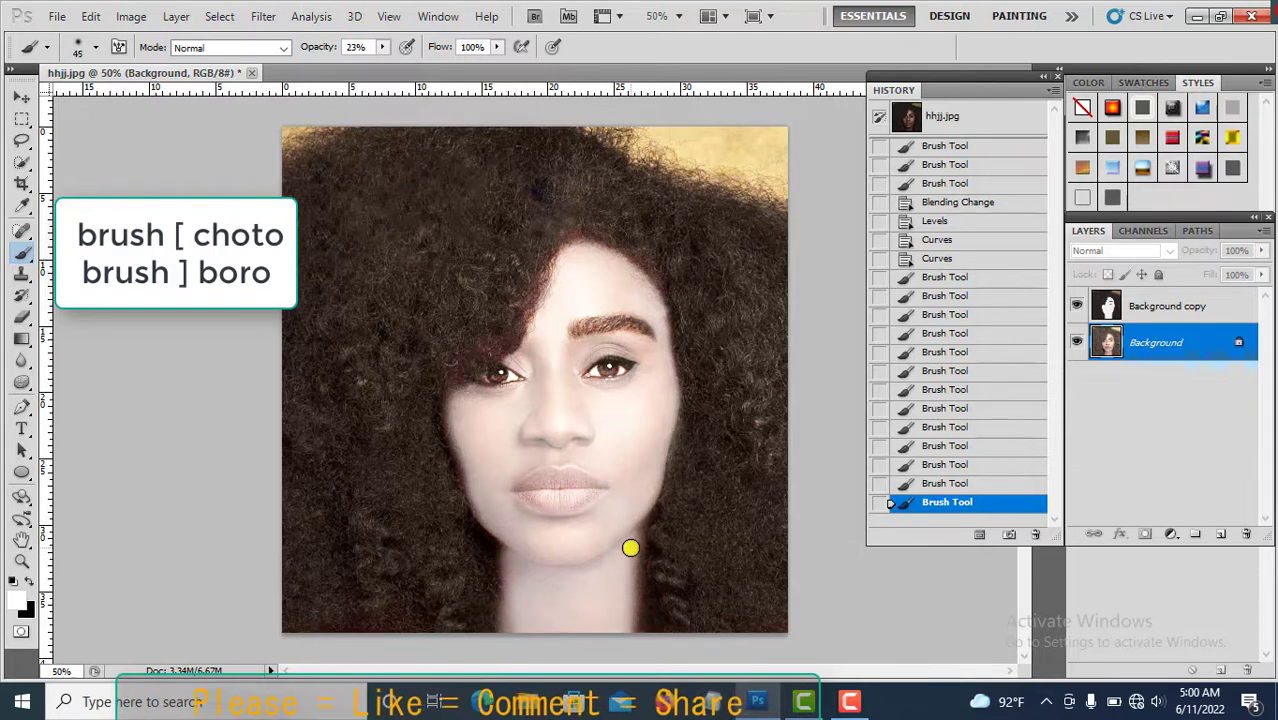
click(381, 47)
drag(380, 65, 370, 65)
key(bracketleft)
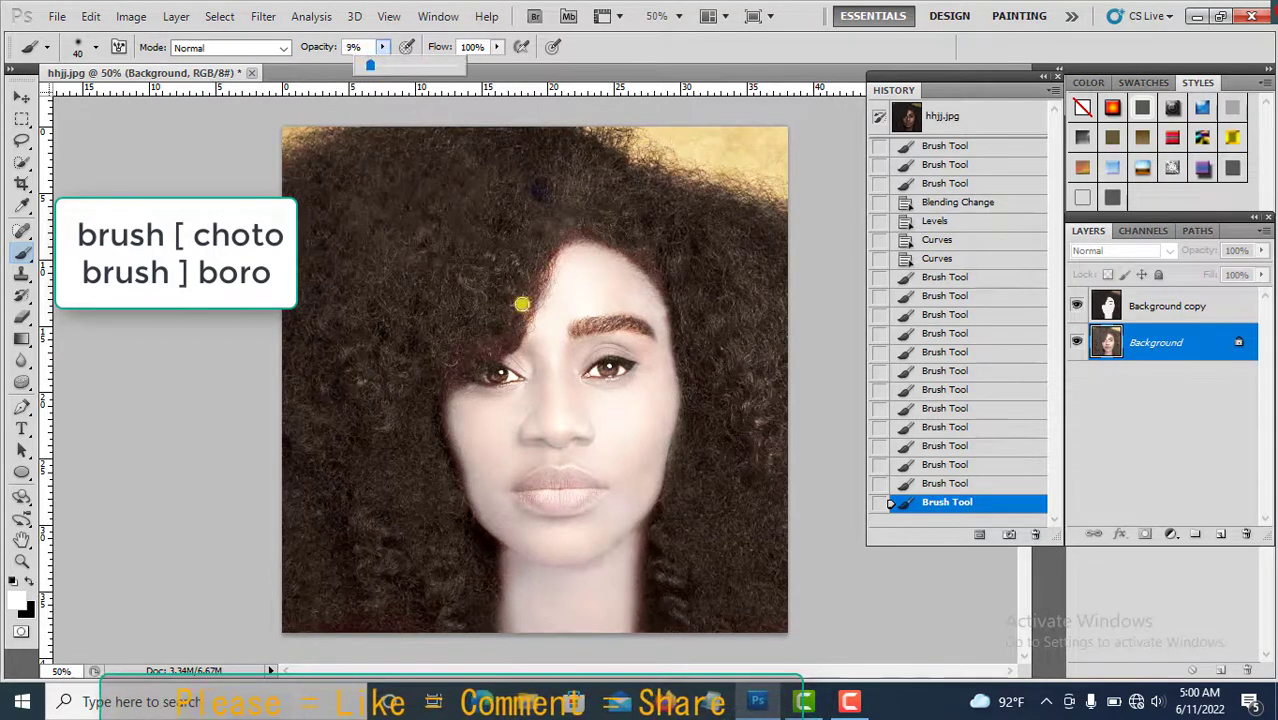
click(616, 547)
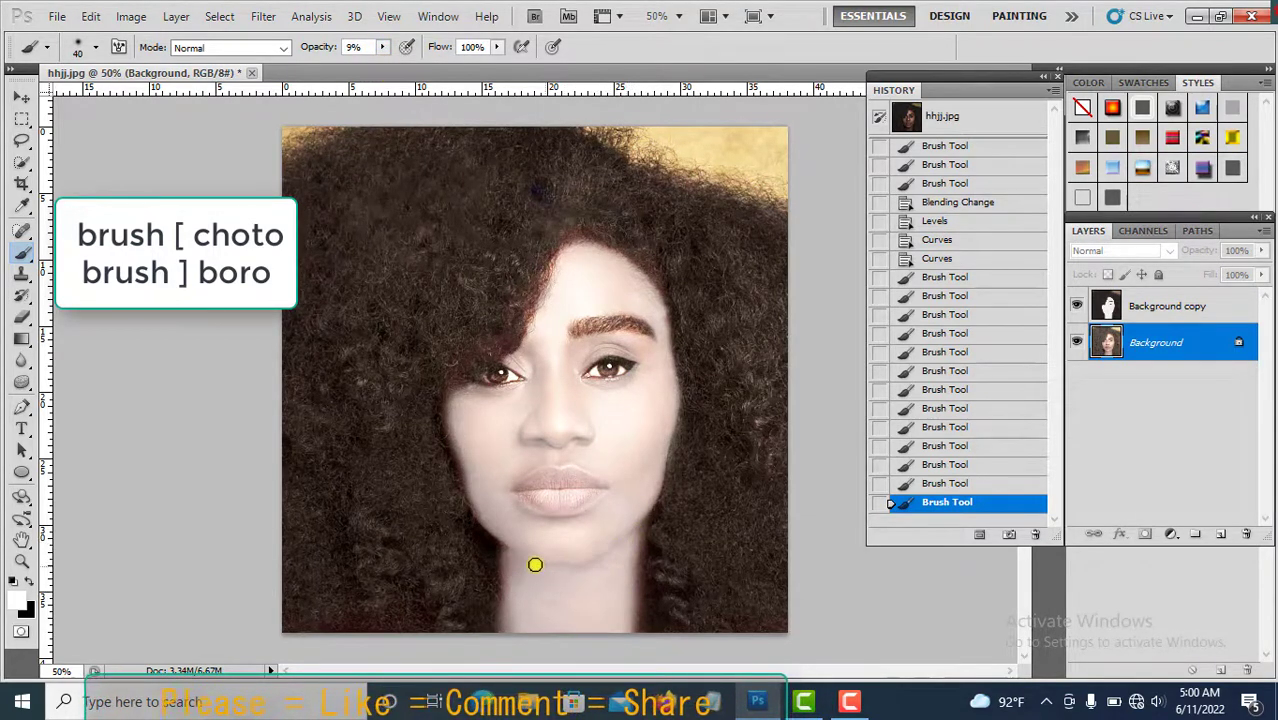
mouse_move(535, 565)
mouse_down()
mouse_move(502, 539)
mouse_move(503, 601)
mouse_up()
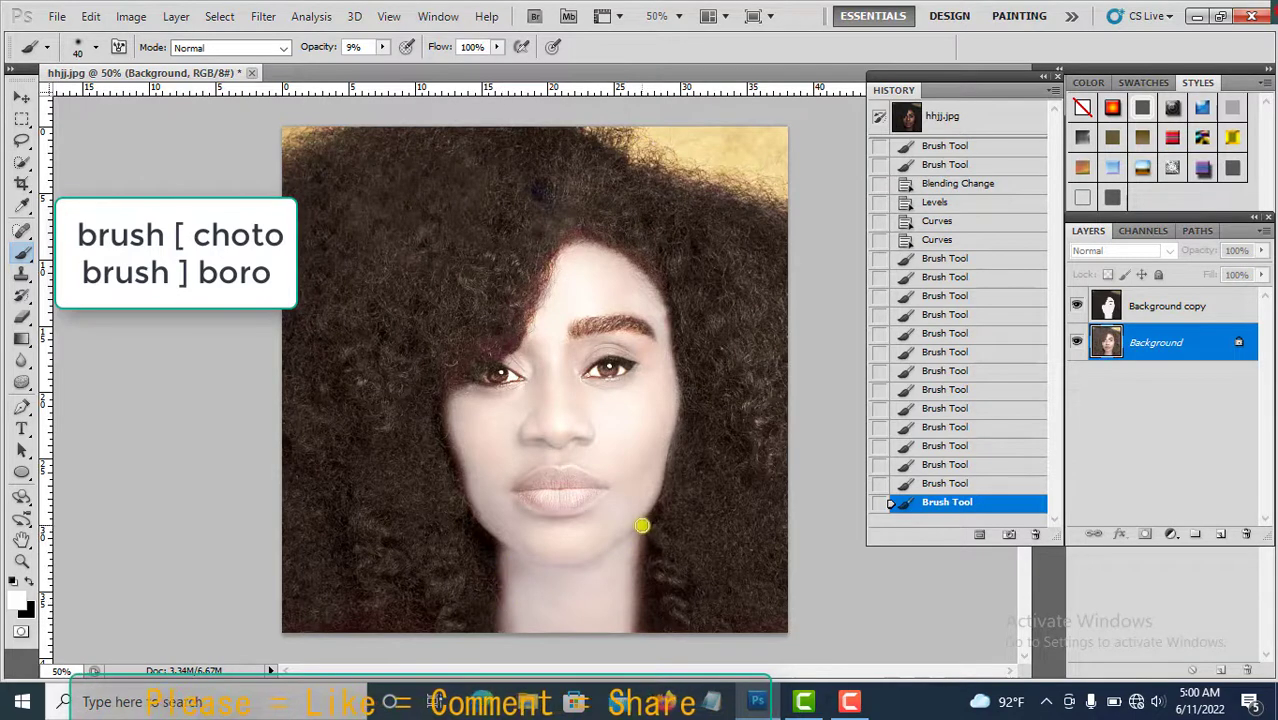
drag(642, 525, 635, 620)
drag(501, 541, 508, 608)
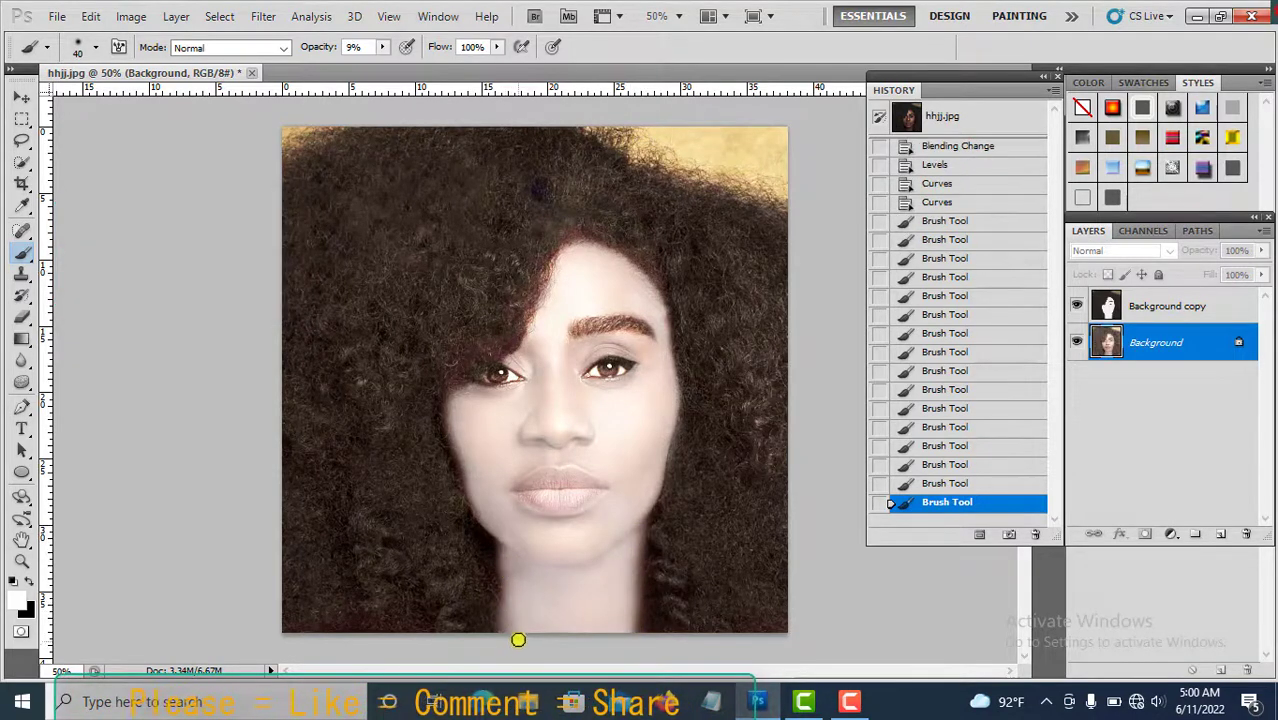
Switch the foreground color to black, raise brush opacity to 100%, and darken the right eyebrow.
click(30, 584)
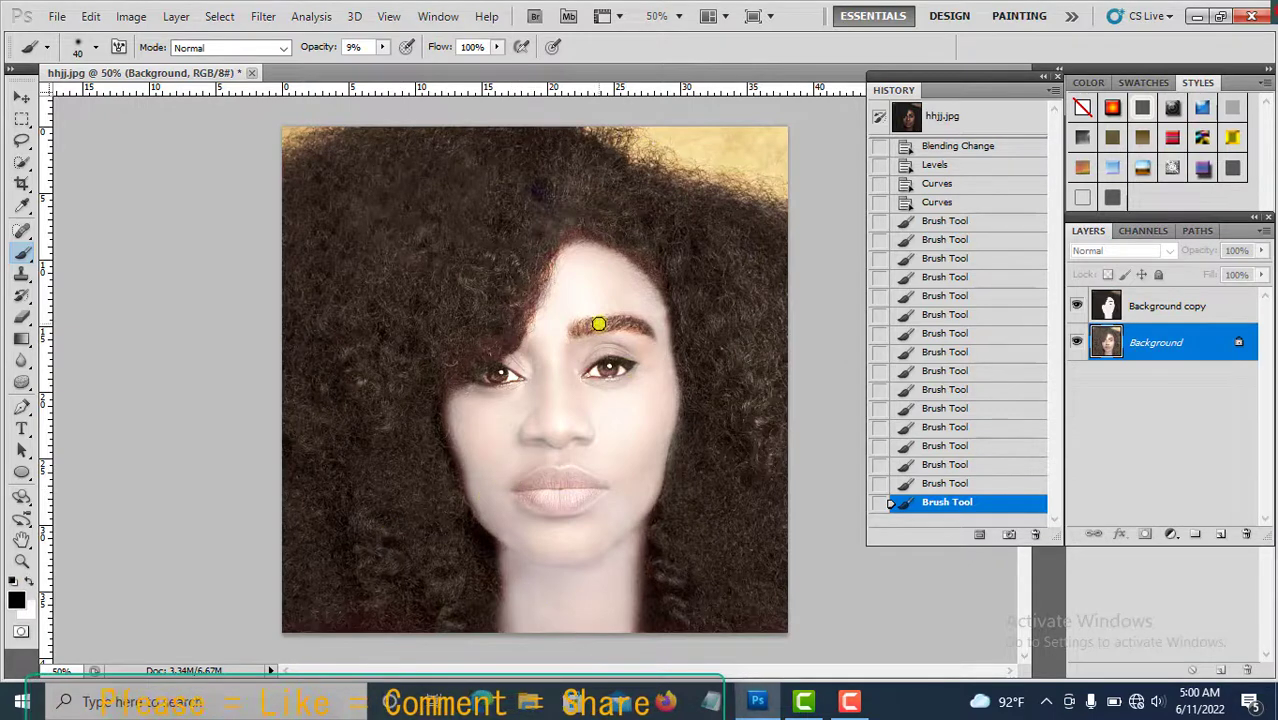
mouse_move(589, 329)
mouse_down()
mouse_move(634, 328)
mouse_move(602, 328)
mouse_up()
click(384, 48)
drag(387, 66, 523, 83)
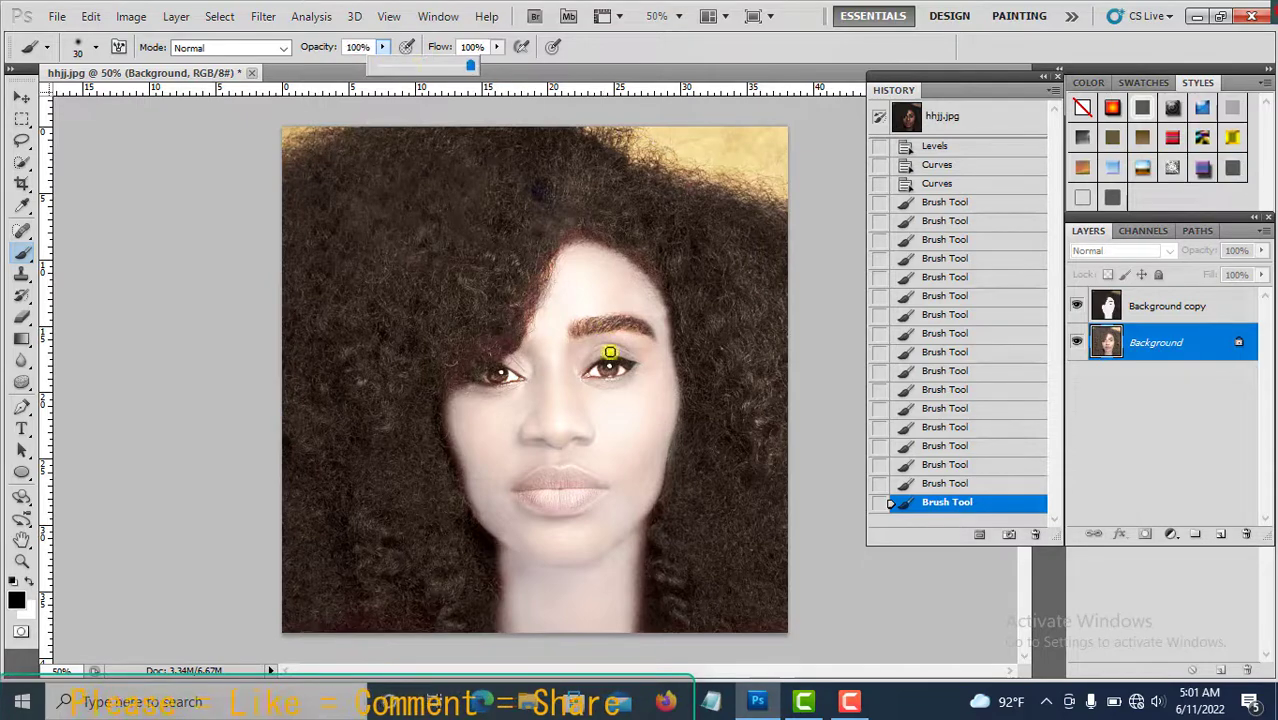
click(585, 328)
click(585, 328)
drag(1017, 503, 1035, 534)
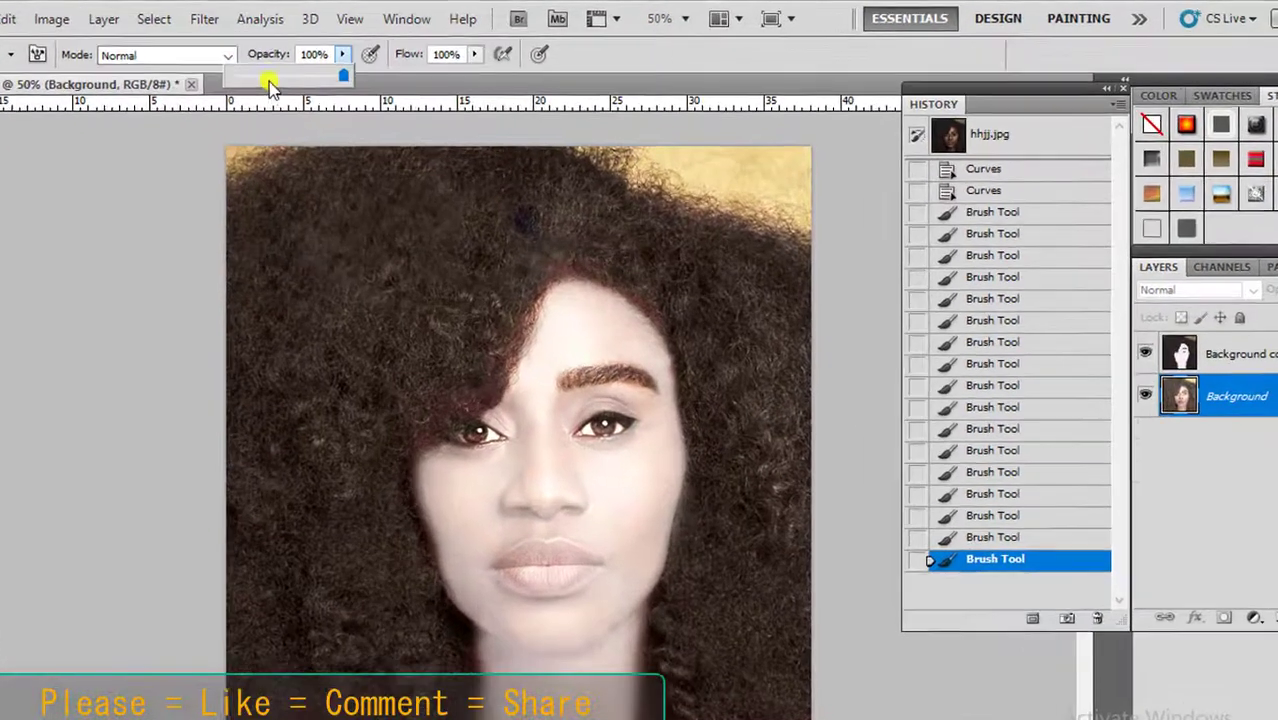
Set brush opacity to 31% and paint black along the right eyebrow.
key(3)
key(1)
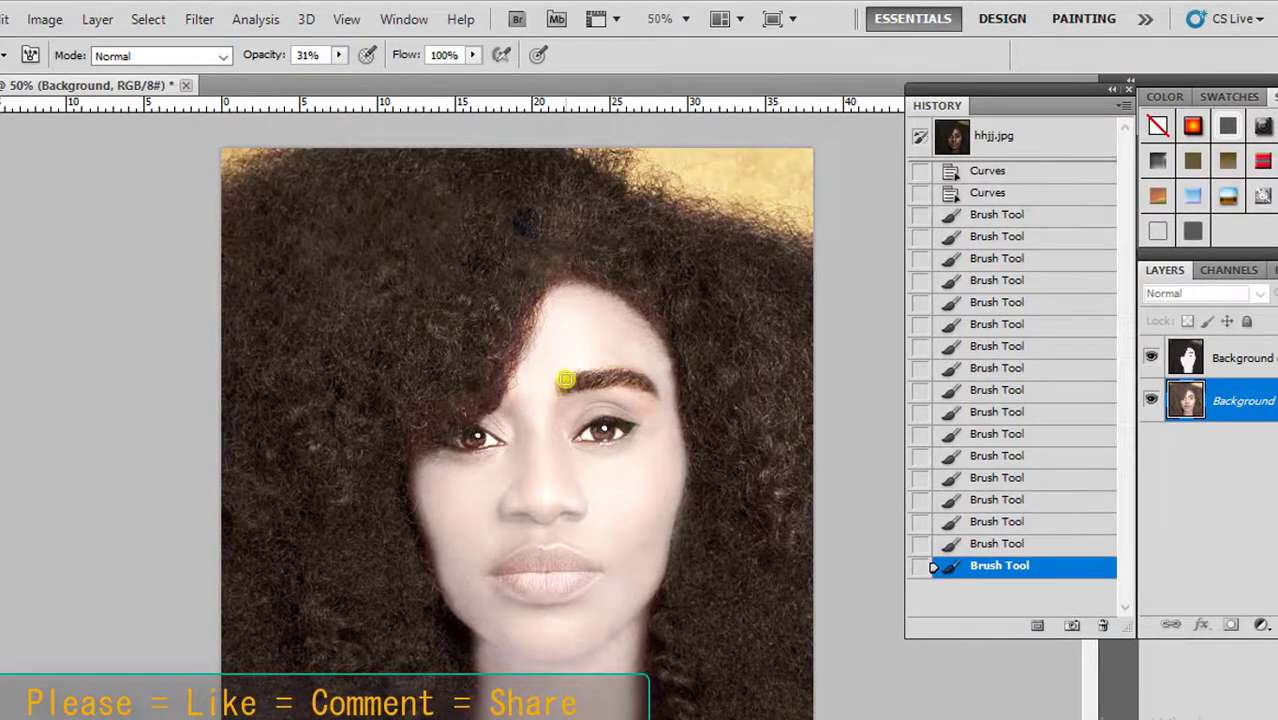
drag(565, 381, 627, 377)
drag(630, 322, 604, 334)
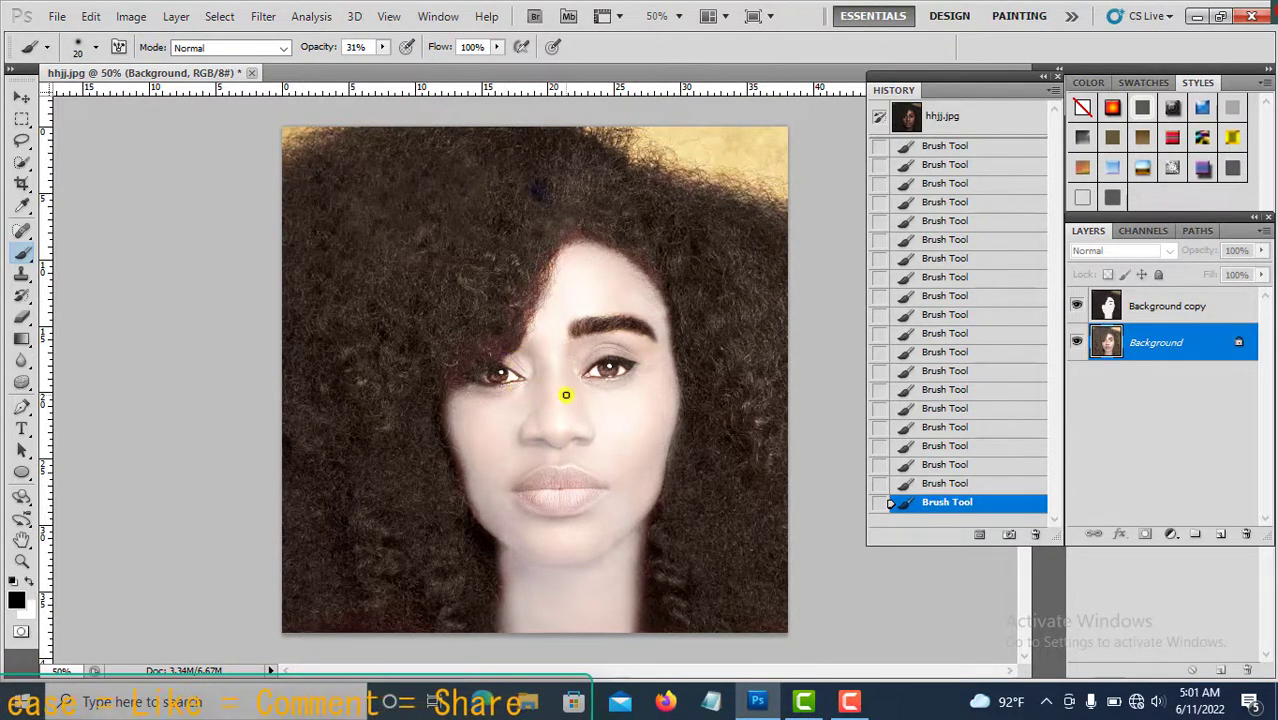
Zoom in on the eyes, shrink the brush to 7 px, and draw black eyeliner along the right eye's upper lid.
scroll(565, 395, up, 3)
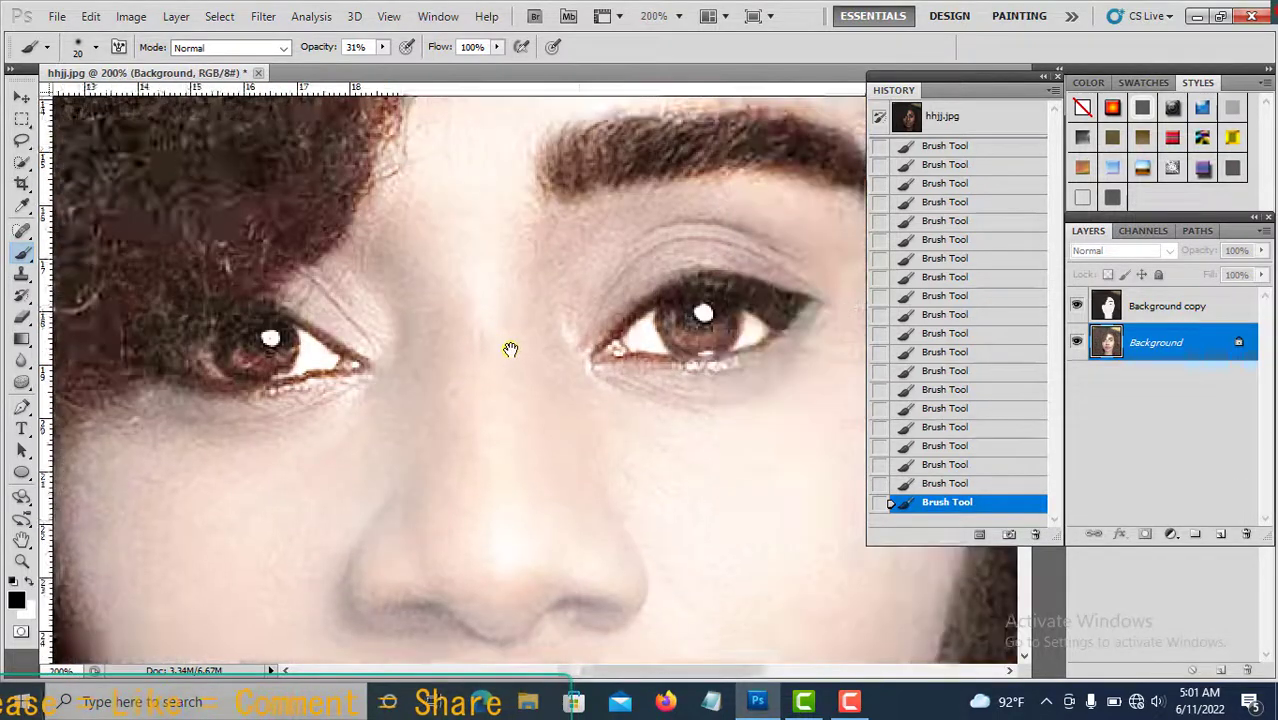
drag(510, 349, 482, 348)
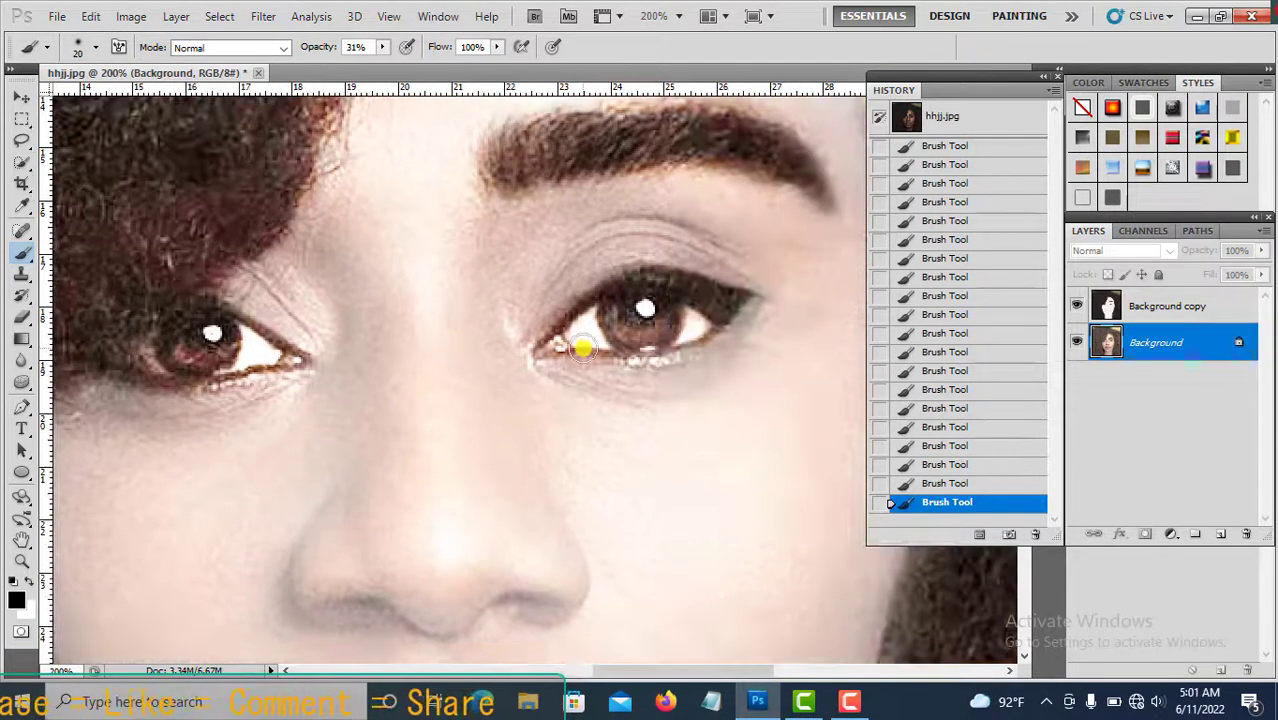
key(bracketleft)
key(bracketleft)
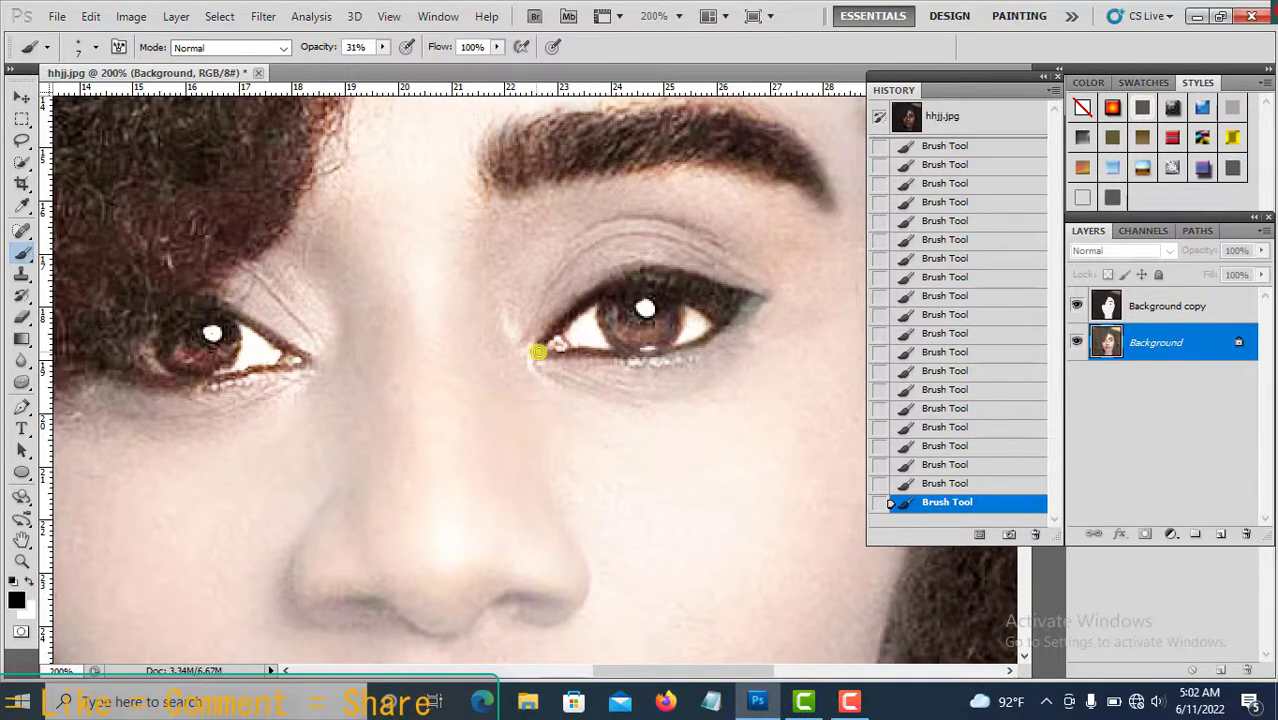
drag(630, 270, 762, 300)
Set brush opacity to 100% and thicken the eyeliner wing at the right eye's outer corner.
click(381, 47)
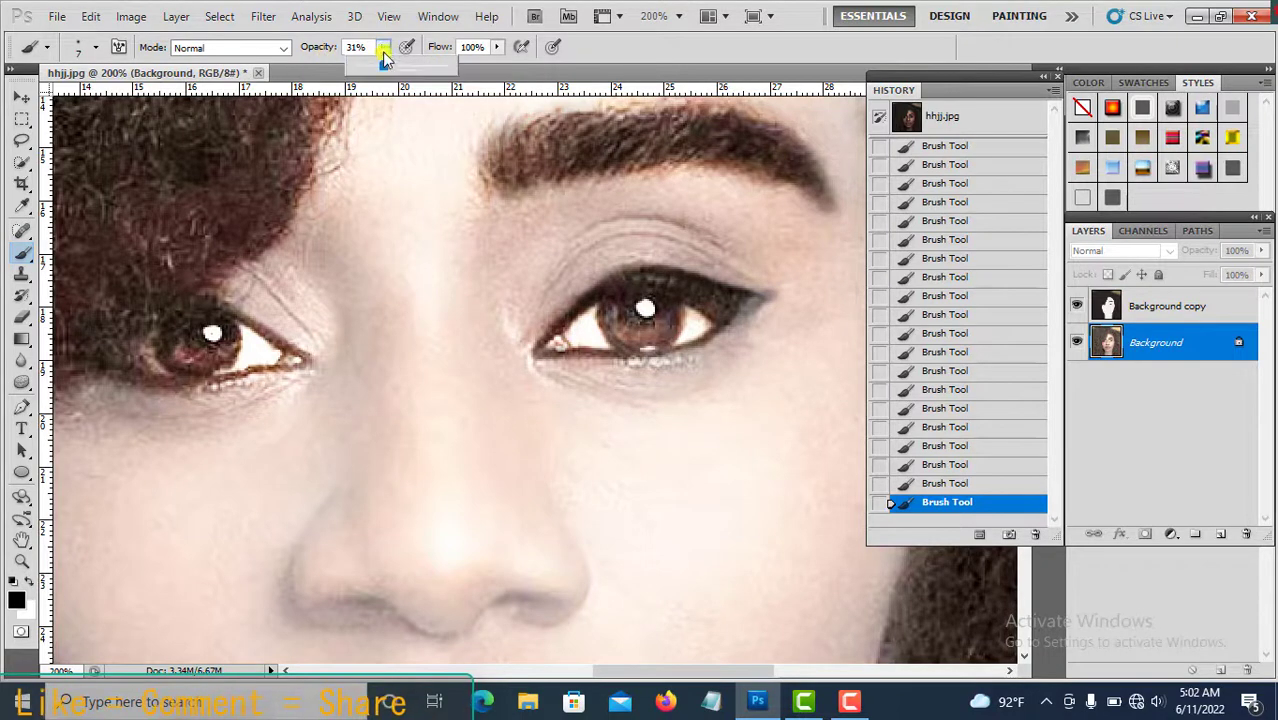
drag(381, 65, 480, 70)
click(745, 292)
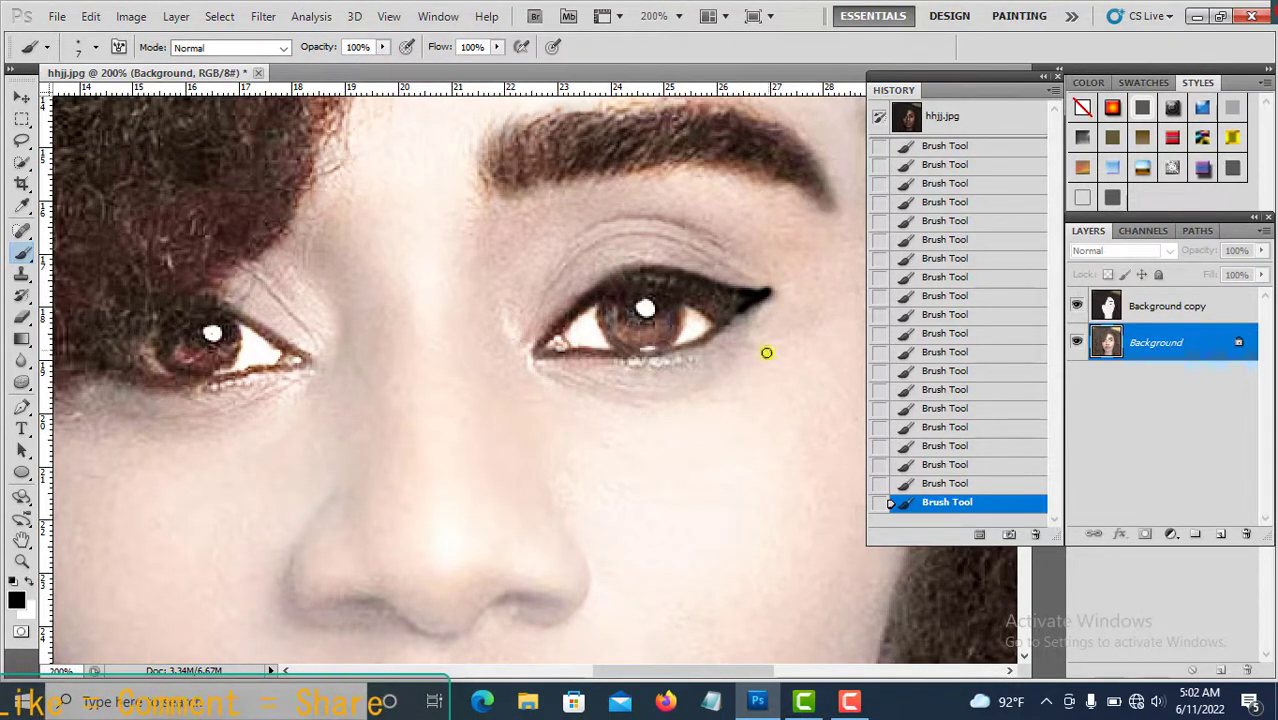
mouse_move(734, 322)
mouse_down()
mouse_move(699, 334)
mouse_move(736, 306)
mouse_up()
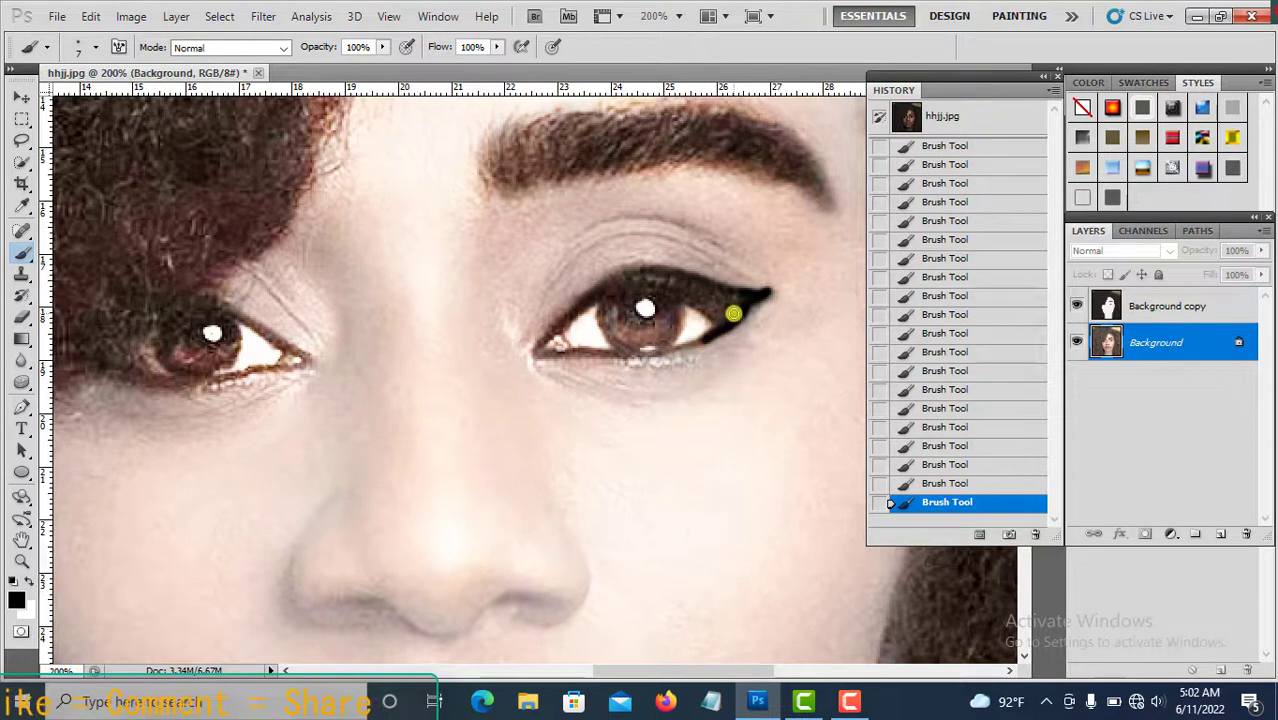
drag(1021, 503, 1034, 534)
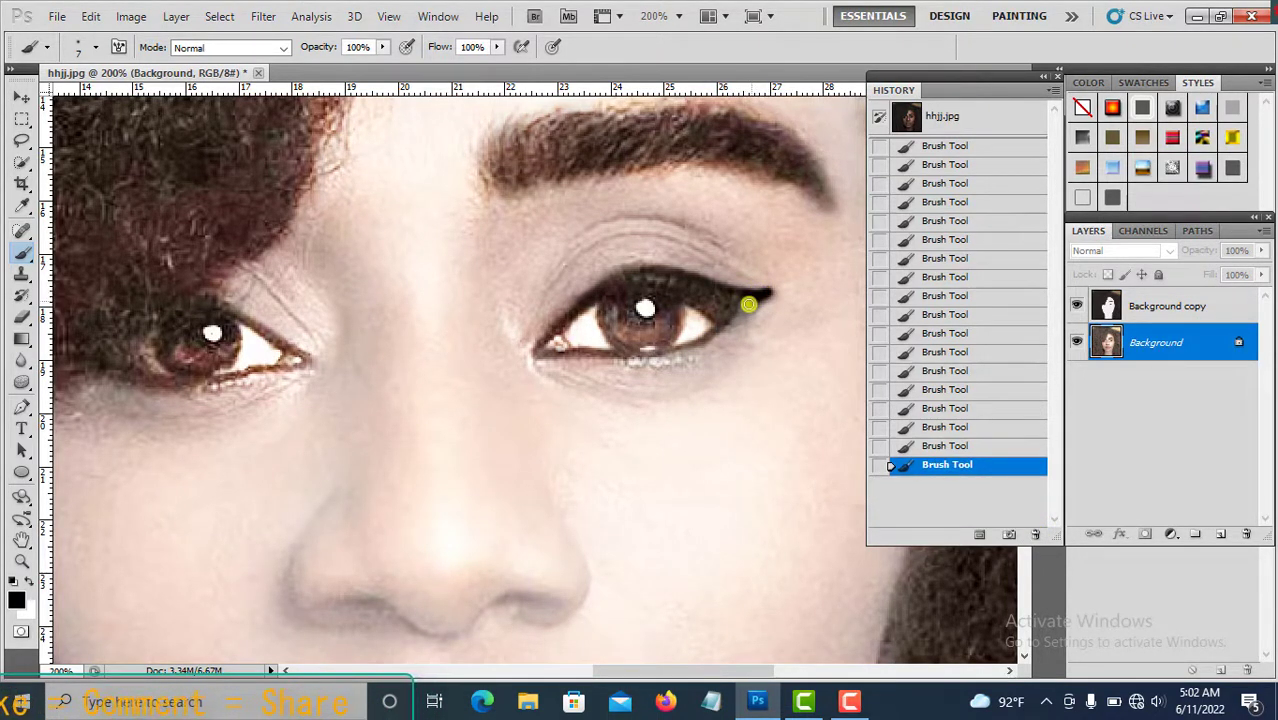
drag(736, 315, 726, 322)
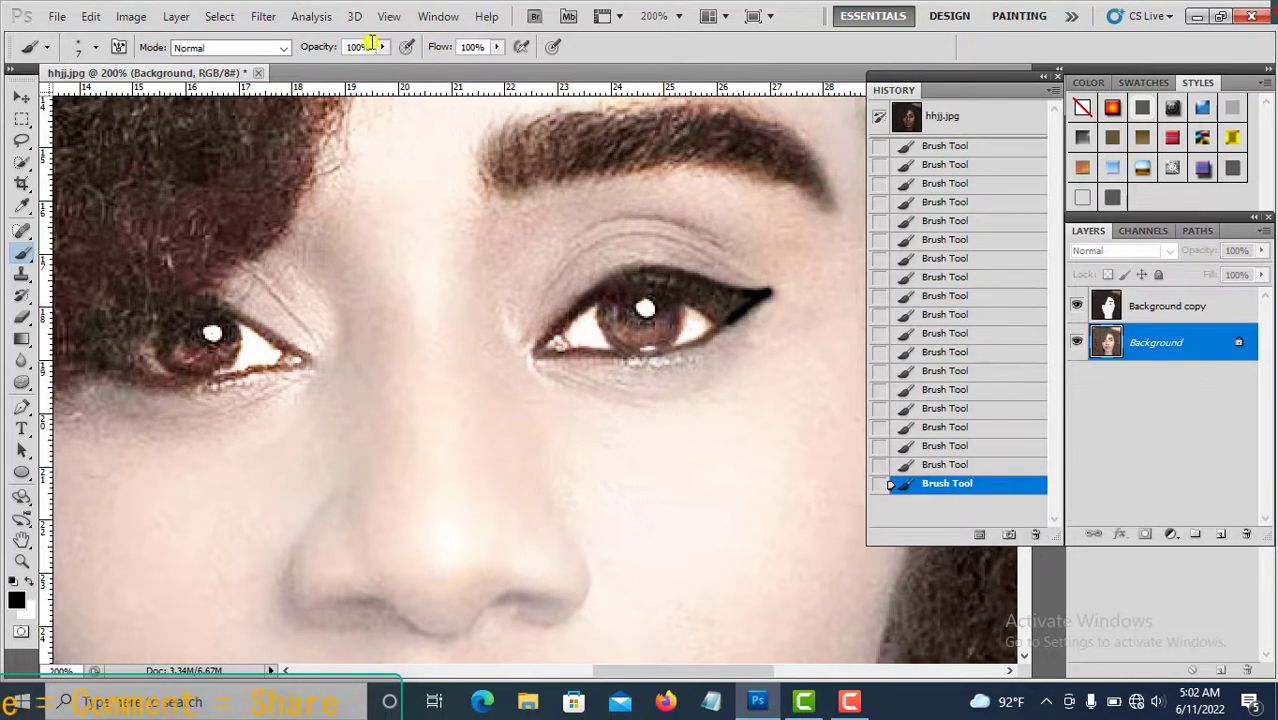
Set brush opacity to 31% and draw a black line along the right eye's lower lash line.
click(383, 48)
click(319, 67)
click(736, 306)
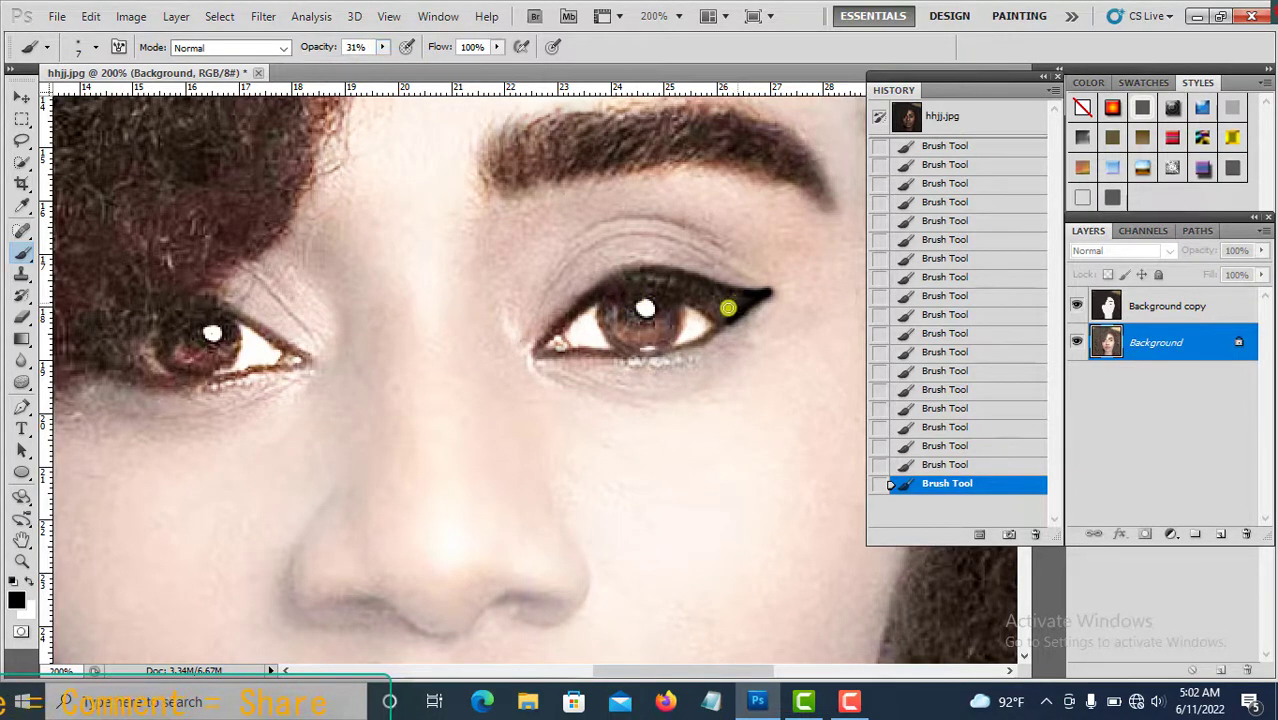
mouse_move(736, 306)
mouse_down()
mouse_move(722, 329)
mouse_move(751, 315)
mouse_move(665, 348)
mouse_move(531, 349)
mouse_up()
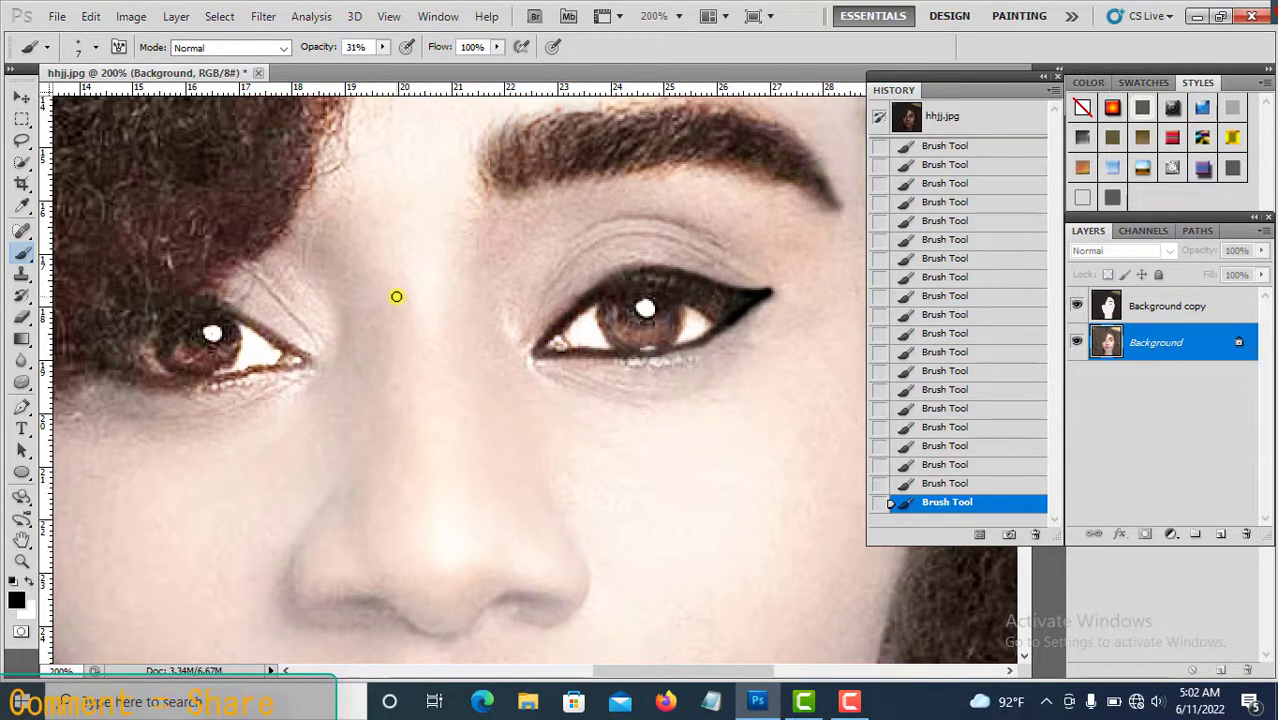
Draw black eyeliner along the left eye's lower lid, raising brush opacity to 54% for its outer corner.
mouse_move(285, 357)
mouse_down()
mouse_move(297, 359)
mouse_move(169, 384)
mouse_up()
drag(462, 245, 559, 248)
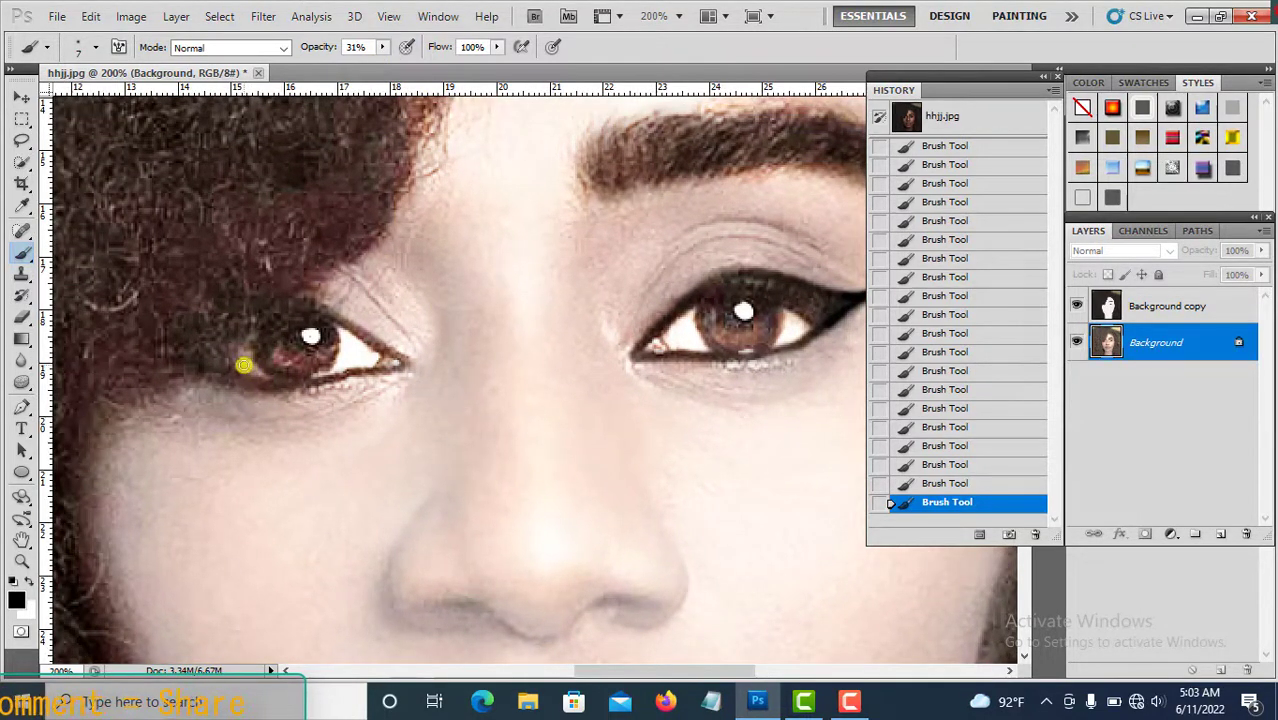
drag(381, 47, 404, 65)
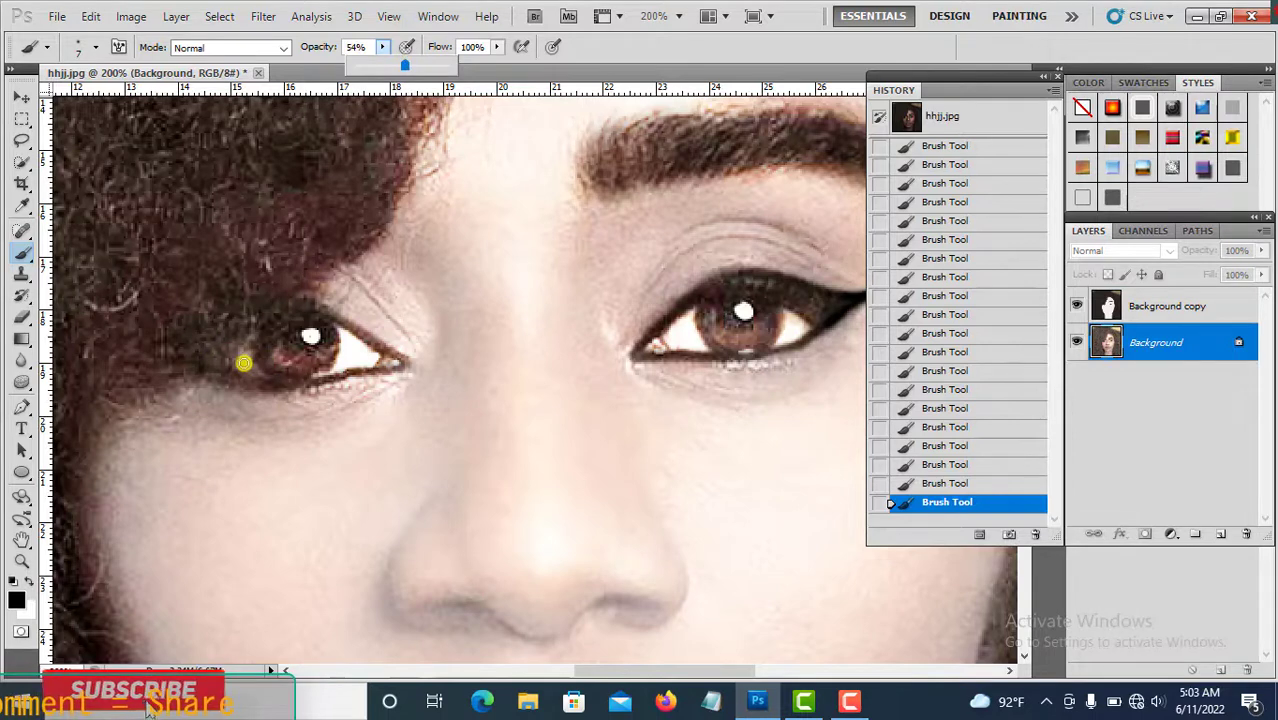
mouse_move(245, 362)
mouse_down()
mouse_move(406, 365)
mouse_move(329, 312)
mouse_move(284, 305)
mouse_move(253, 316)
mouse_move(239, 382)
mouse_move(229, 358)
mouse_move(278, 381)
mouse_up()
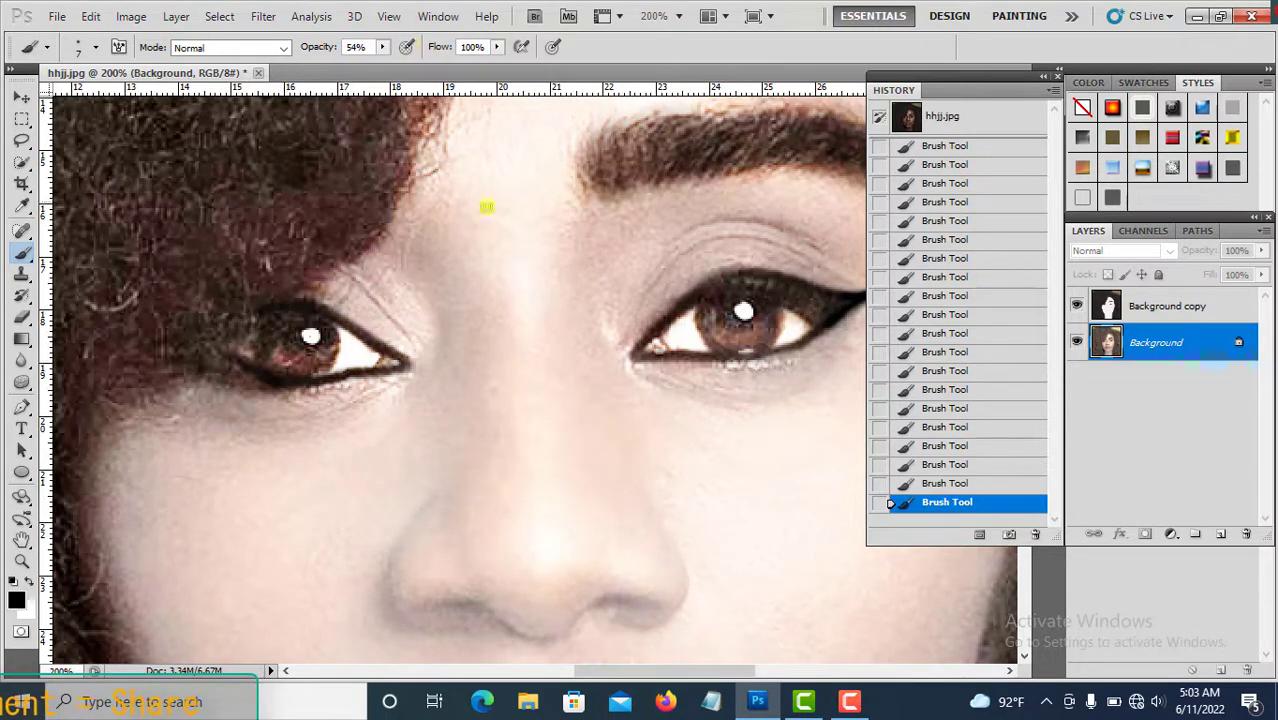
Set brush opacity to 18% and paint black over the left eye's iris with a 9 px brush.
drag(381, 47, 342, 201)
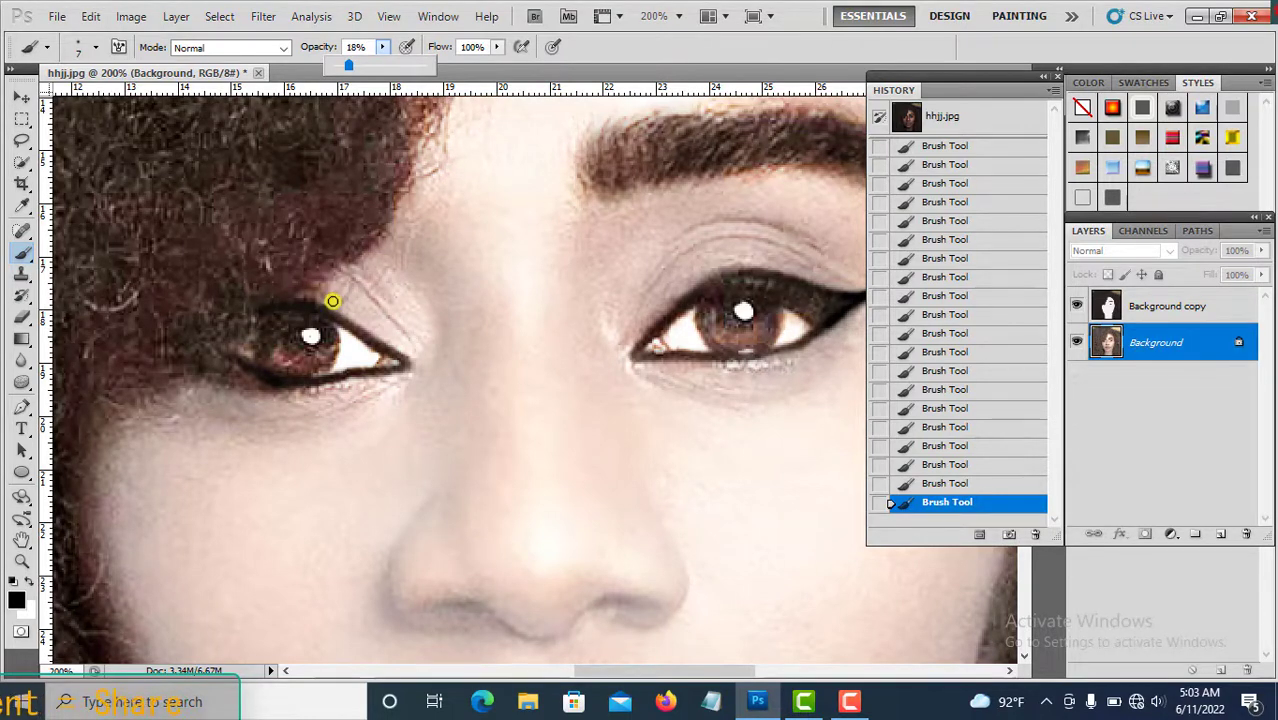
click(335, 304)
key(bracketleft)
key(bracketleft)
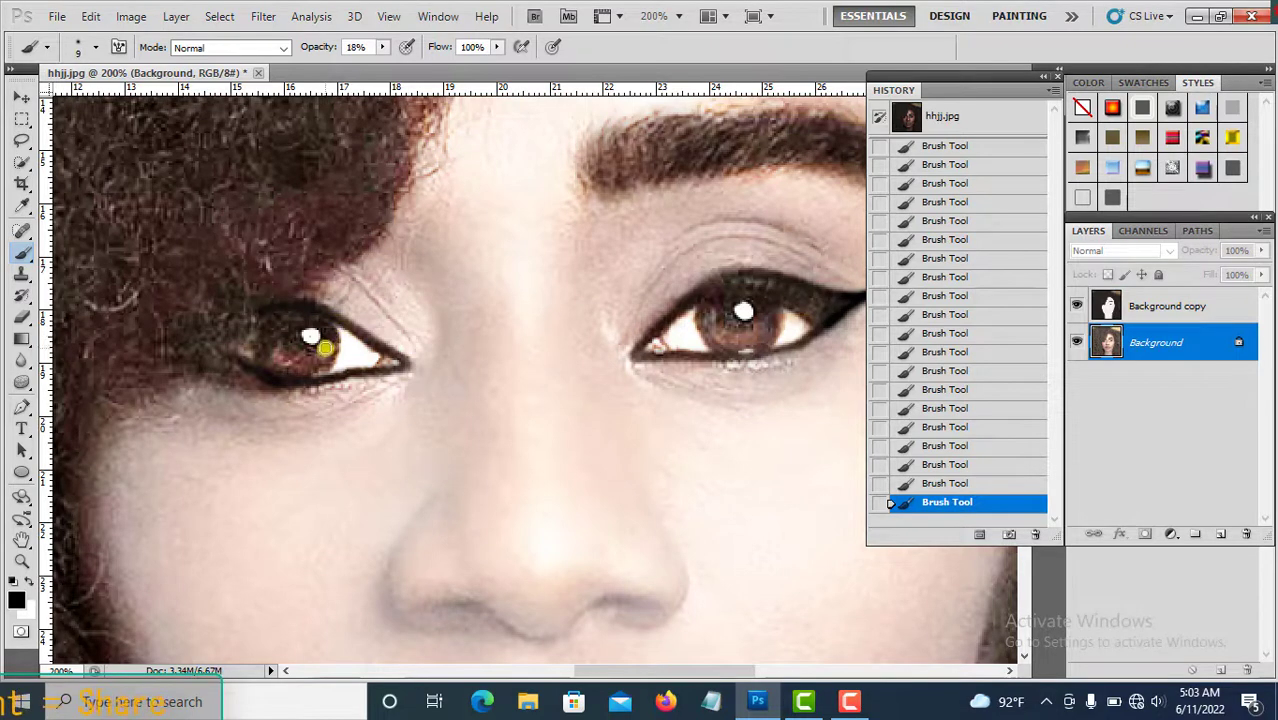
drag(329, 354, 279, 357)
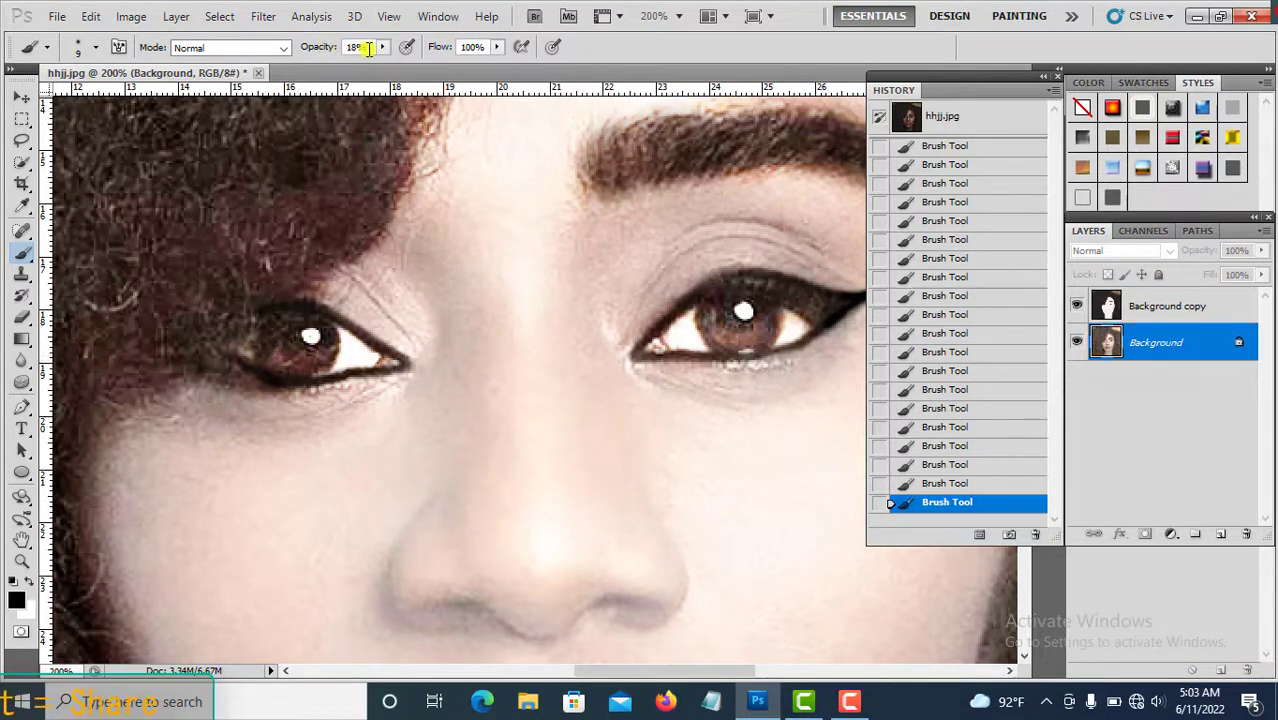
Raise brush opacity to 56% and darken the left eye's iris further.
click(382, 47)
click(326, 345)
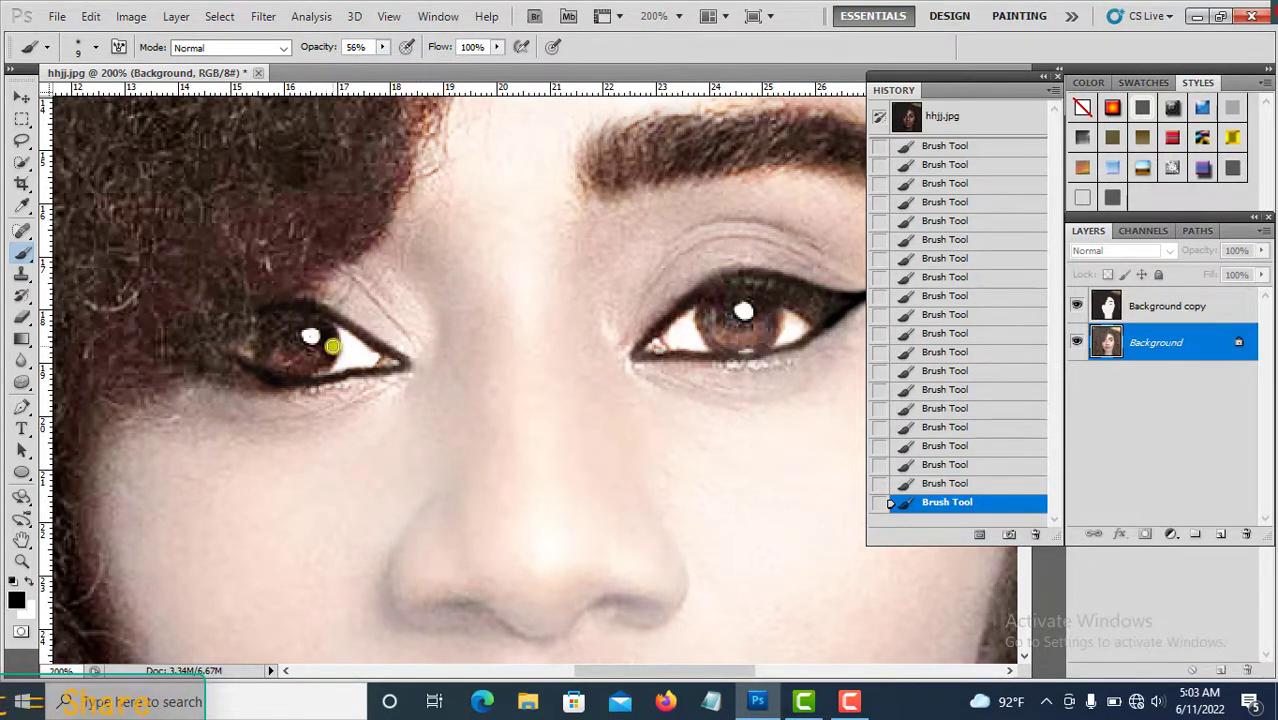
mouse_move(333, 346)
mouse_down()
mouse_move(283, 359)
mouse_move(314, 359)
mouse_move(283, 340)
mouse_move(301, 318)
mouse_move(289, 338)
mouse_move(305, 354)
mouse_move(276, 353)
mouse_move(278, 319)
mouse_move(265, 334)
mouse_move(273, 363)
mouse_move(323, 368)
mouse_up()
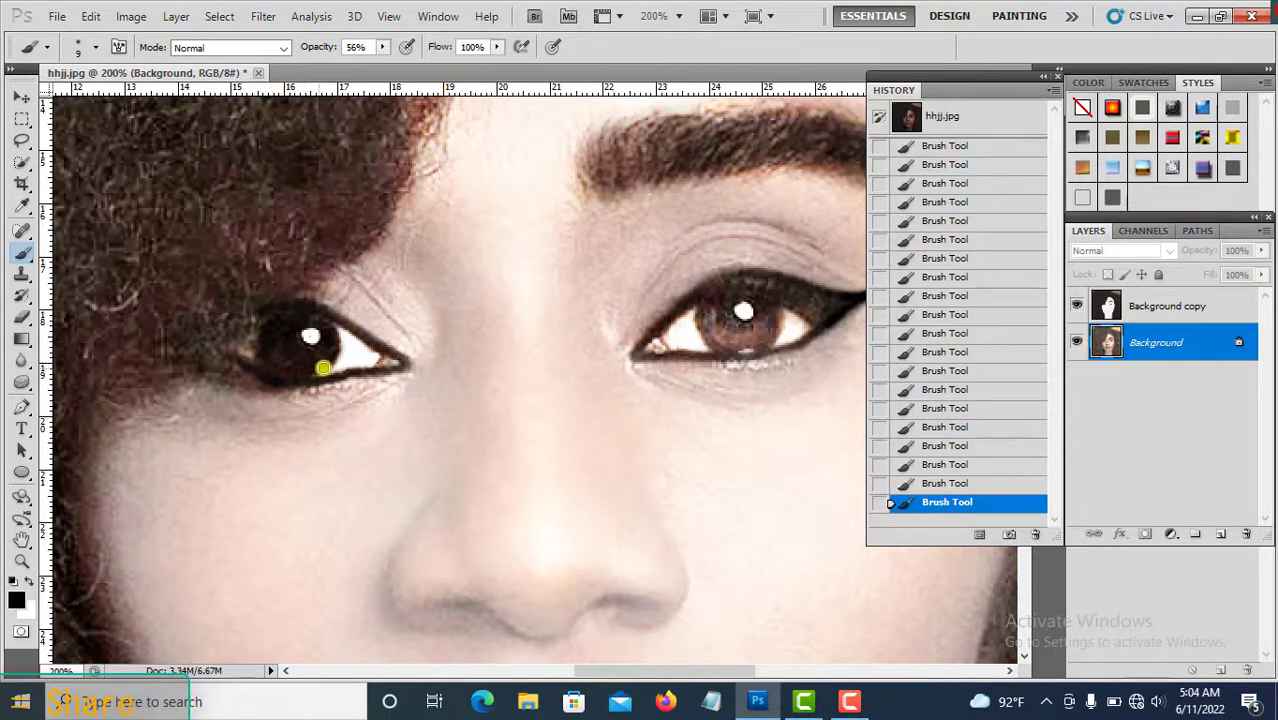
Set brush opacity to 39% and darken the right eye's iris with black.
click(383, 47)
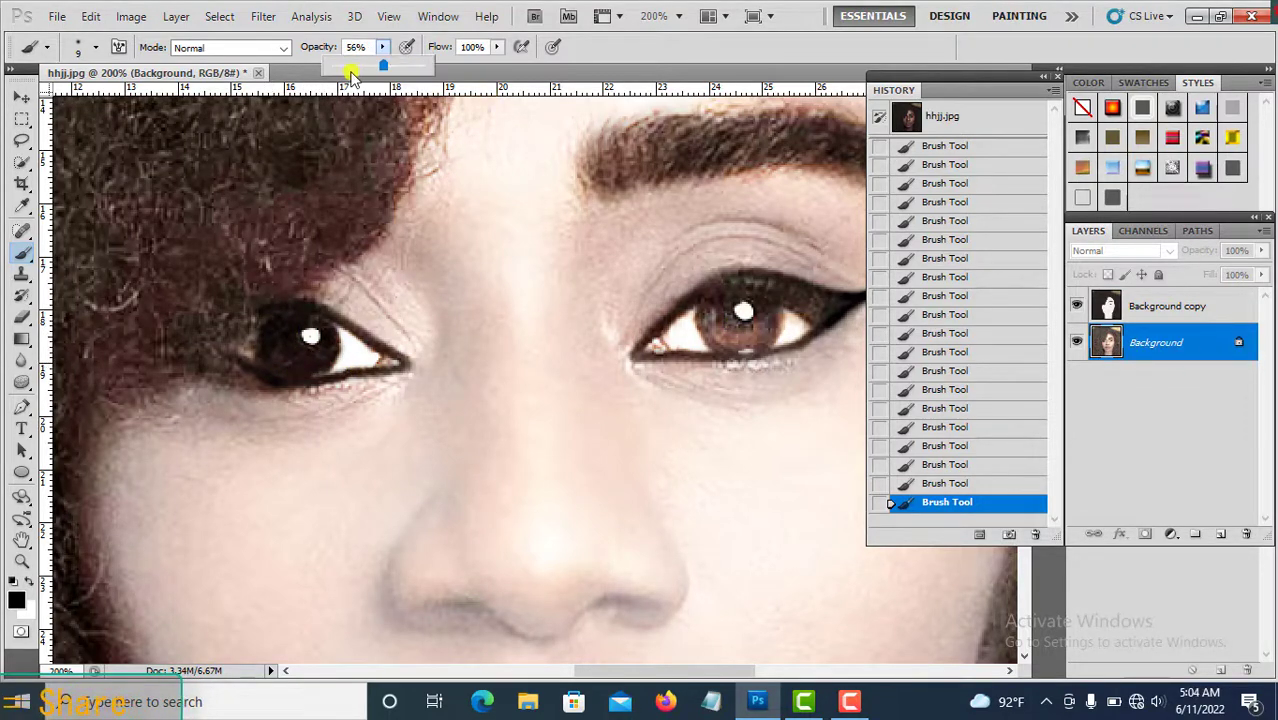
click(722, 334)
mouse_move(713, 302)
mouse_down()
mouse_move(751, 347)
mouse_move(773, 310)
mouse_move(757, 345)
mouse_move(765, 311)
mouse_move(720, 335)
mouse_move(741, 332)
mouse_move(730, 343)
mouse_move(703, 308)
mouse_move(709, 340)
mouse_move(750, 345)
mouse_up()
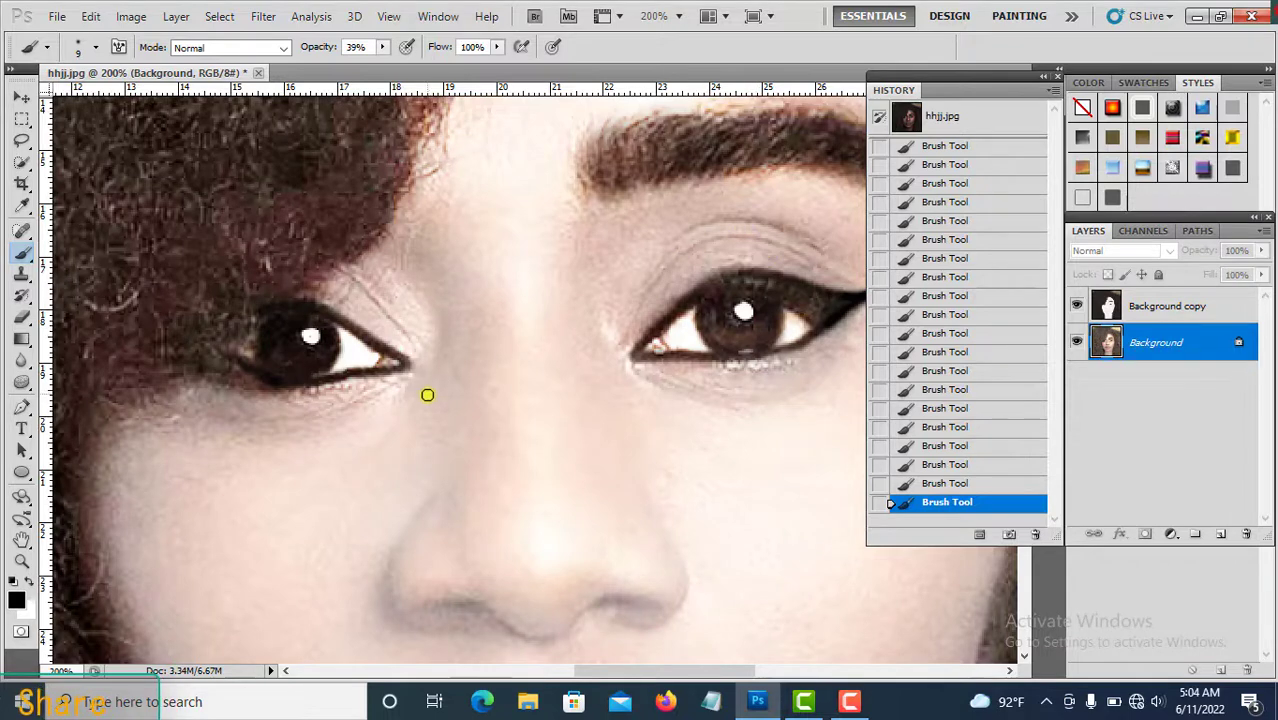
Set the foreground colour to pink f553c9 in the color picker.
scroll(462, 368, down, 4)
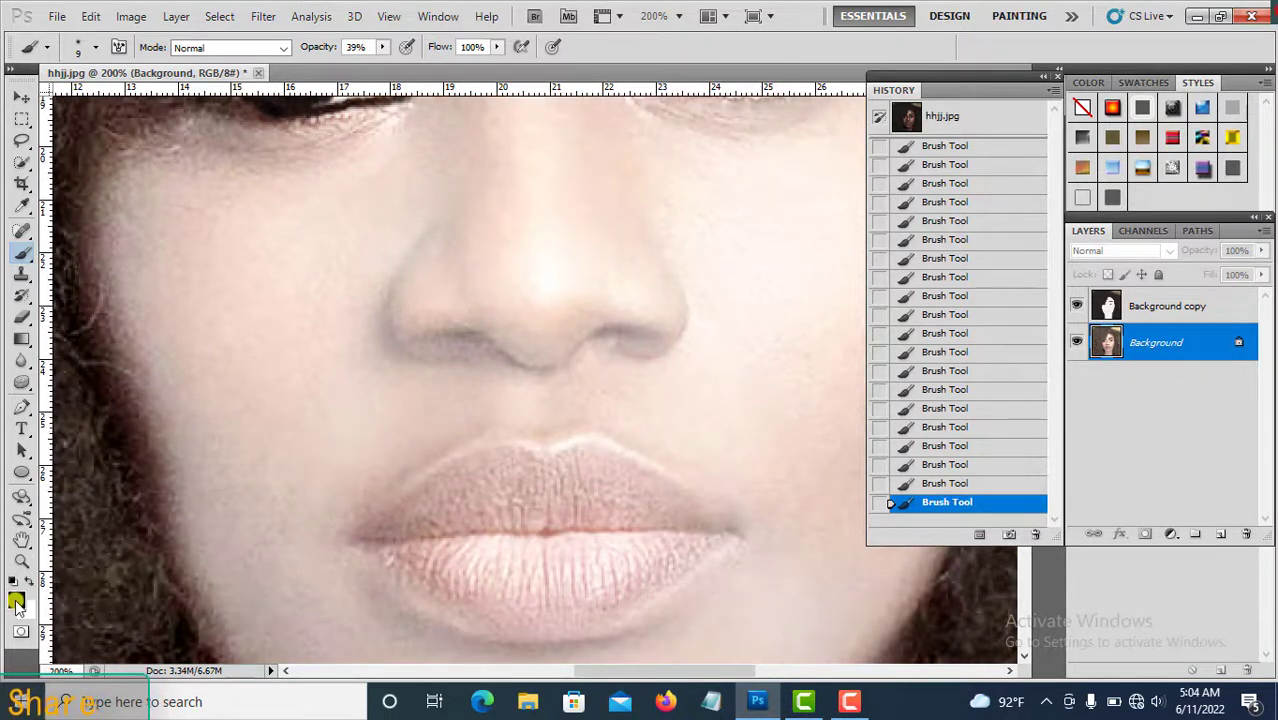
click(16, 601)
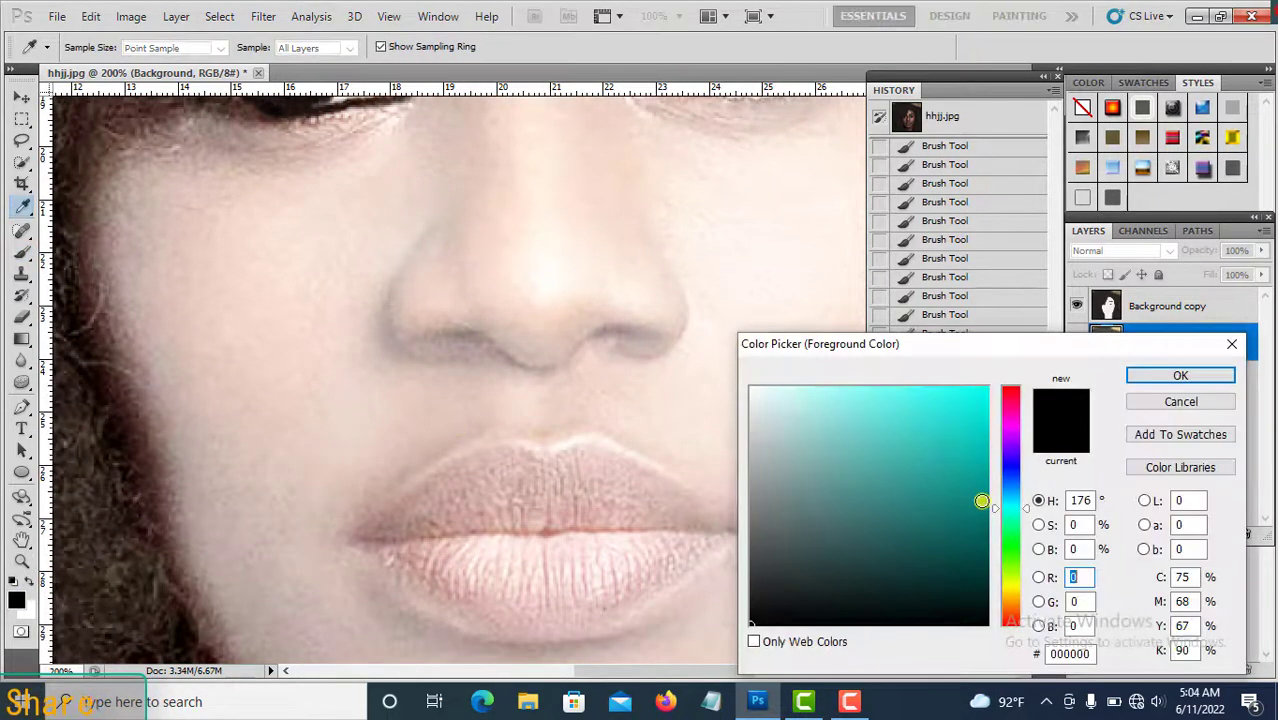
click(1011, 425)
click(847, 405)
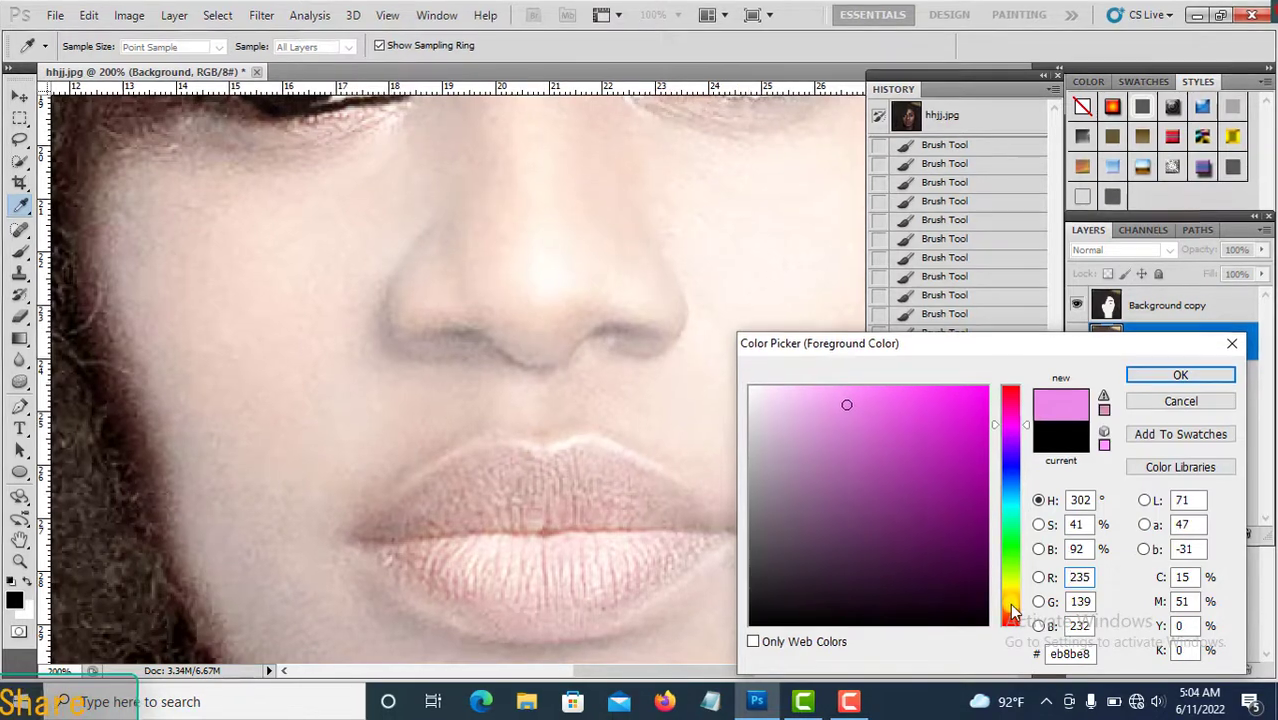
drag(1012, 606, 996, 608)
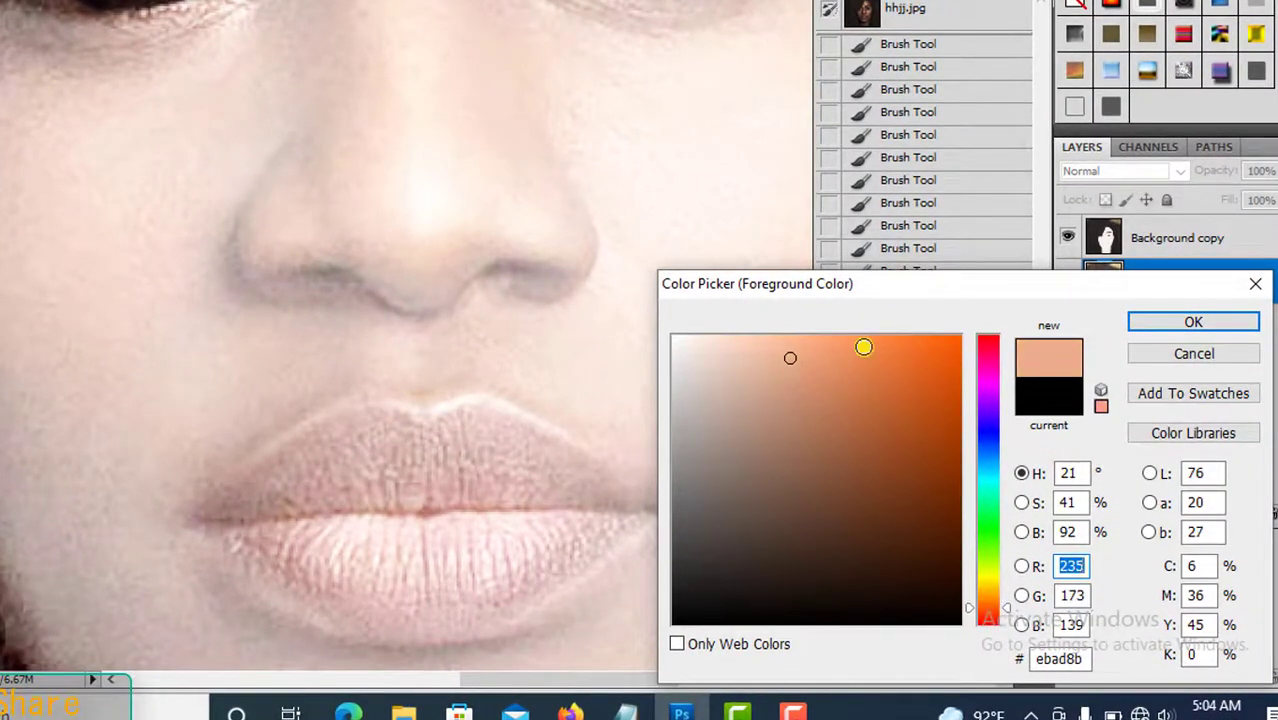
click(864, 346)
click(987, 389)
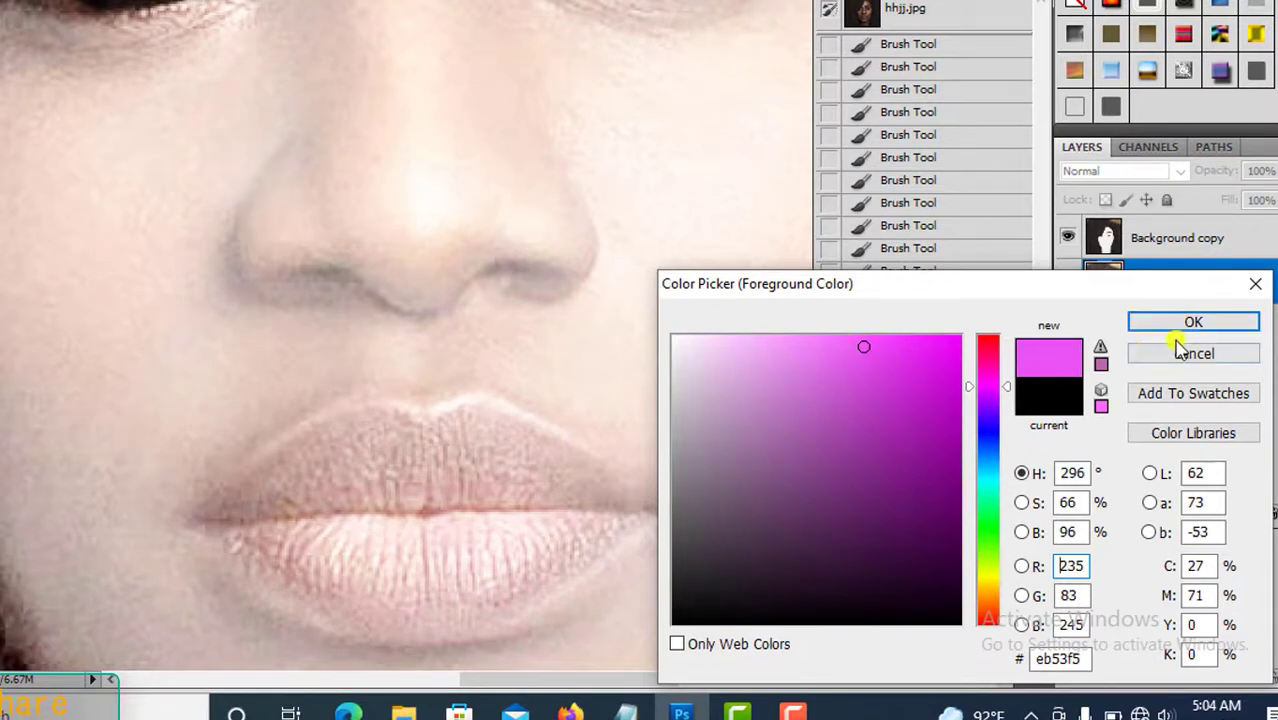
drag(1006, 386, 1006, 370)
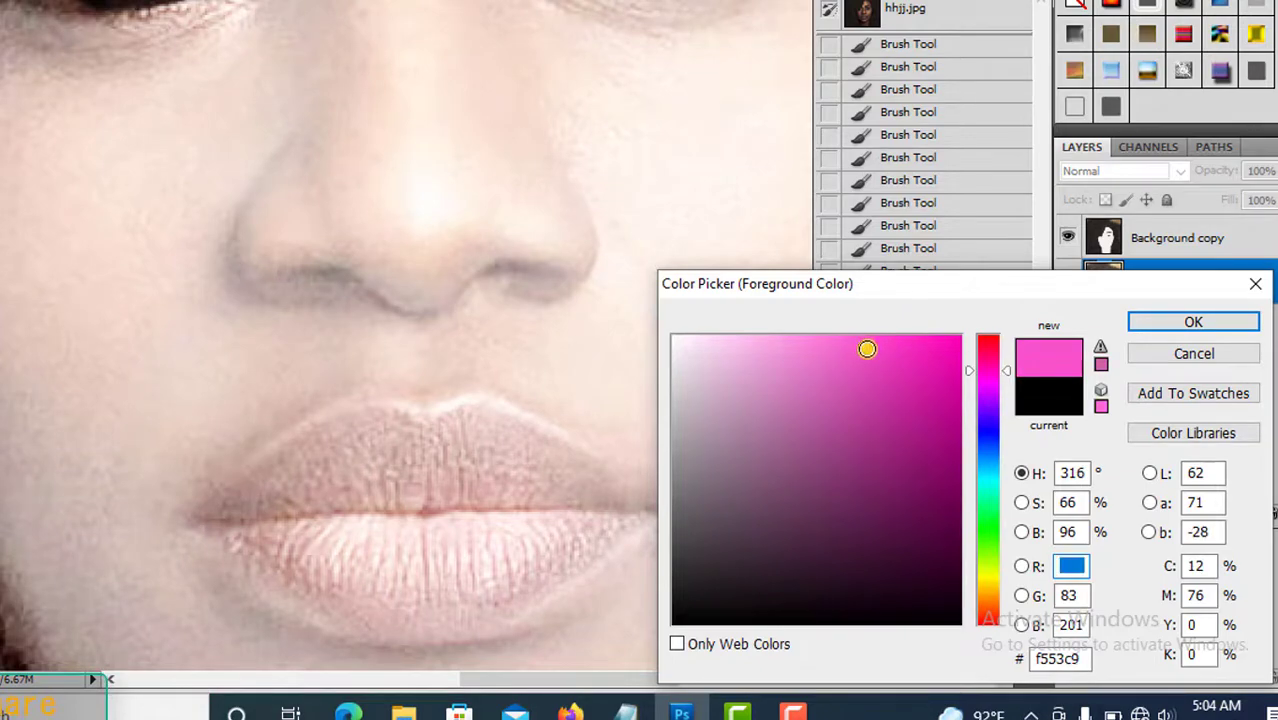
click(867, 348)
click(1153, 322)
Paint pink over the lower lip at 39% opacity.
mouse_move(344, 571)
mouse_down()
mouse_move(342, 542)
mouse_move(470, 548)
mouse_move(424, 552)
mouse_move(559, 530)
mouse_up()
mouse_move(655, 547)
mouse_down()
mouse_move(710, 536)
mouse_move(689, 556)
mouse_move(701, 557)
mouse_up()
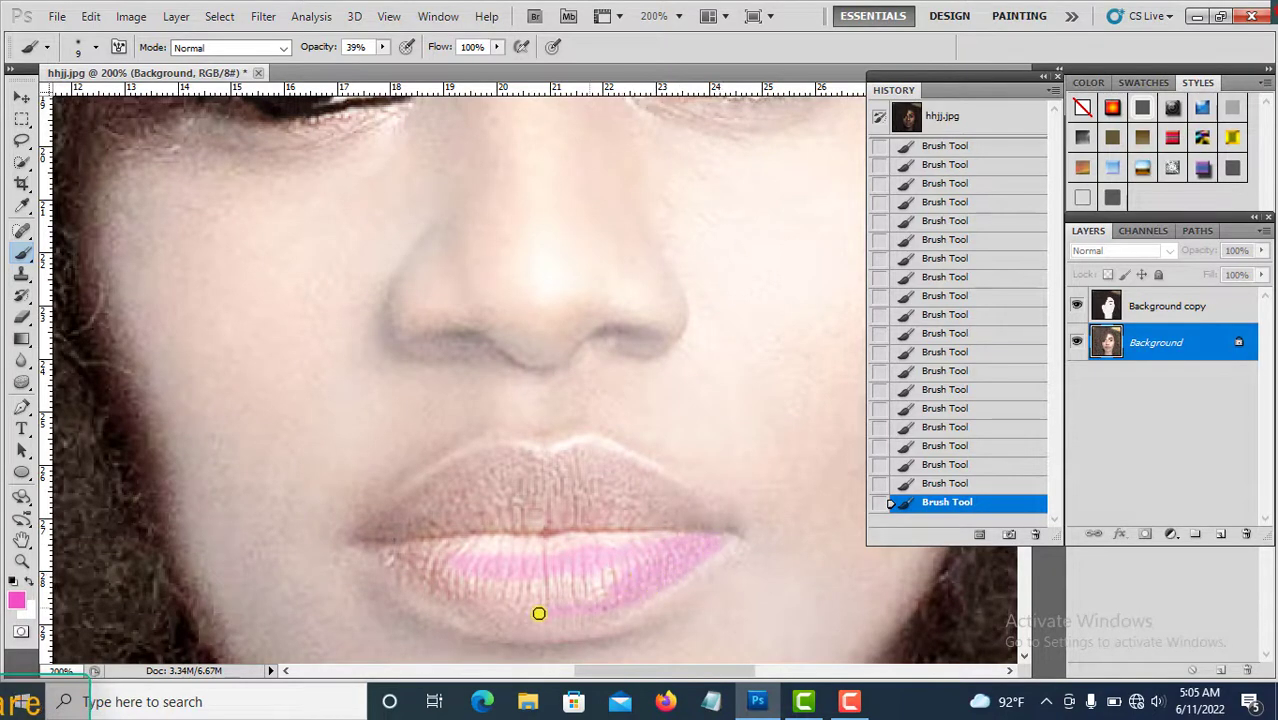
mouse_move(538, 613)
mouse_down()
mouse_move(624, 562)
mouse_move(376, 547)
mouse_up()
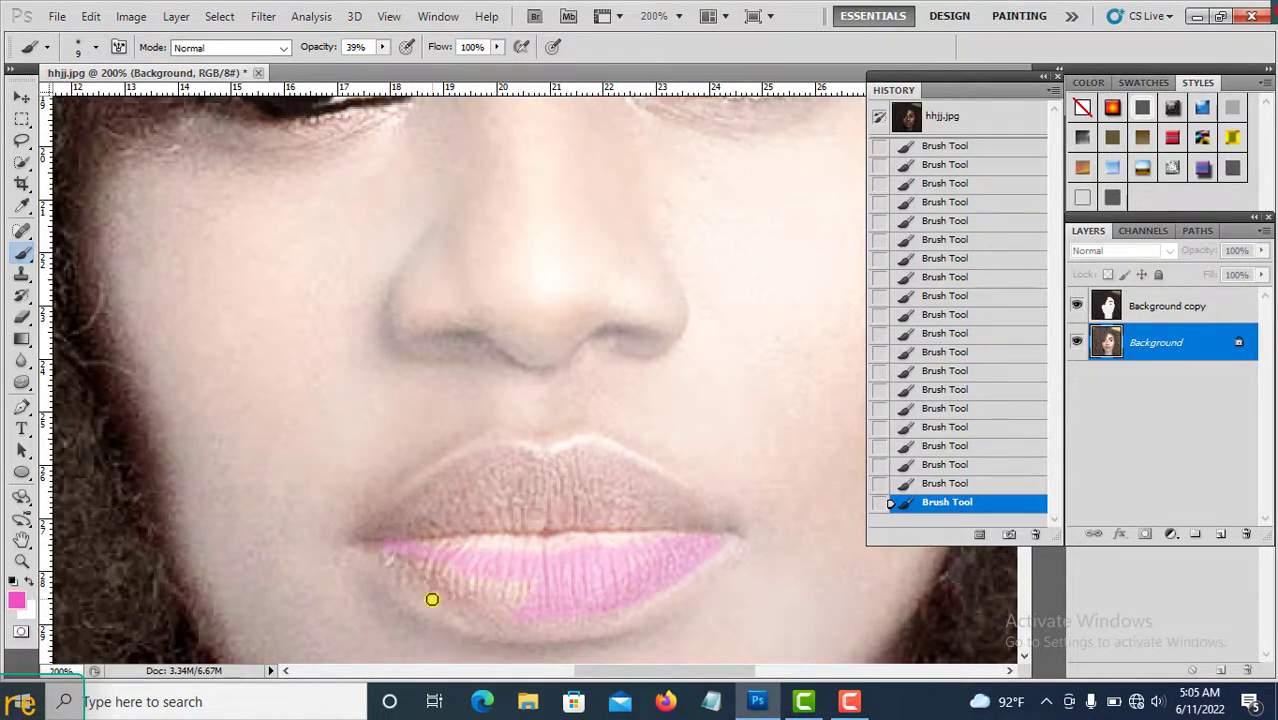
Enlarge the brush to 30 px and paint pink across both lips.
scroll(477, 574, up, 1)
scroll(471, 573, down, 2)
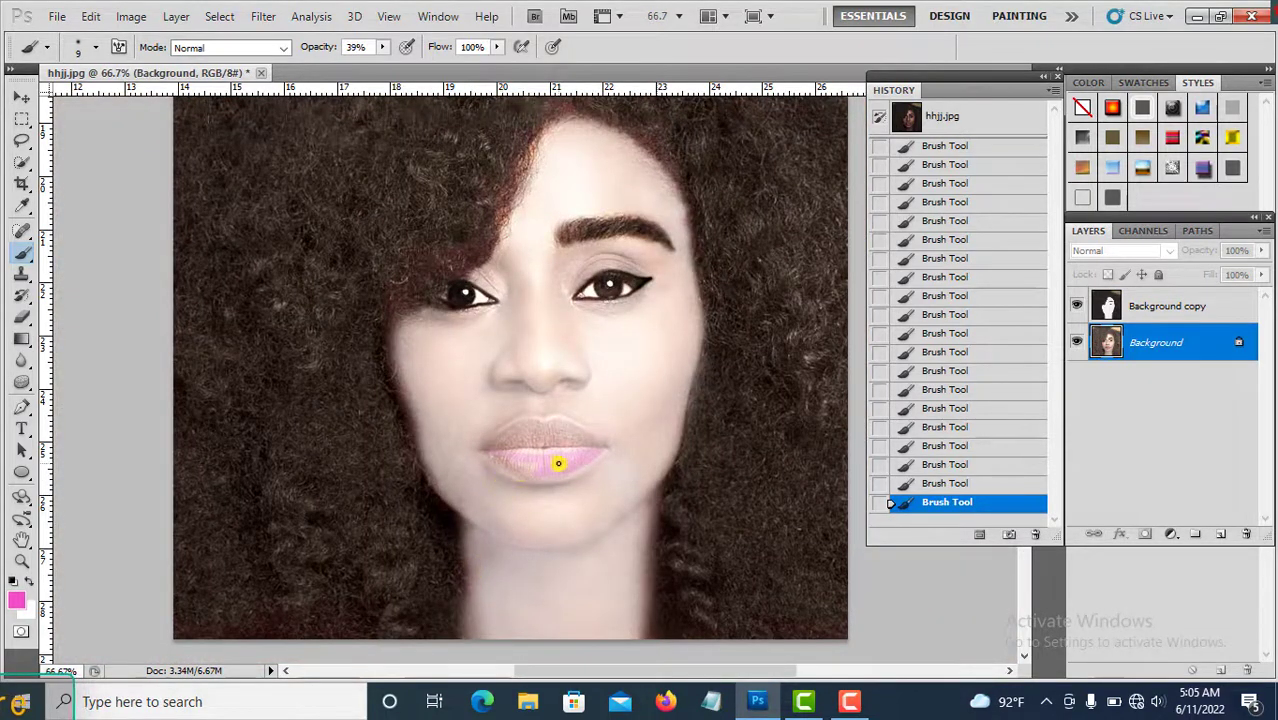
key(bracketright)
key(bracketright)
key(bracketright)
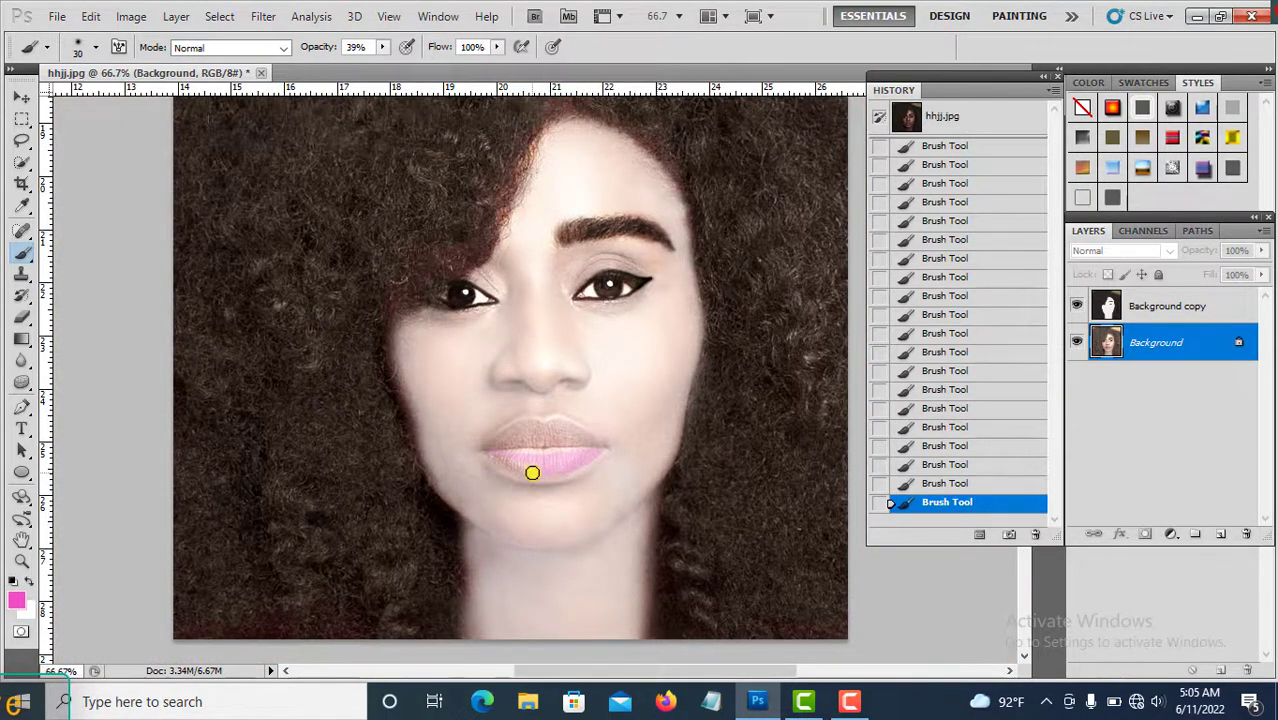
mouse_move(491, 455)
mouse_down()
mouse_move(560, 472)
mouse_move(592, 453)
mouse_move(529, 453)
mouse_move(517, 455)
mouse_move(573, 456)
mouse_move(516, 461)
mouse_move(596, 457)
mouse_up()
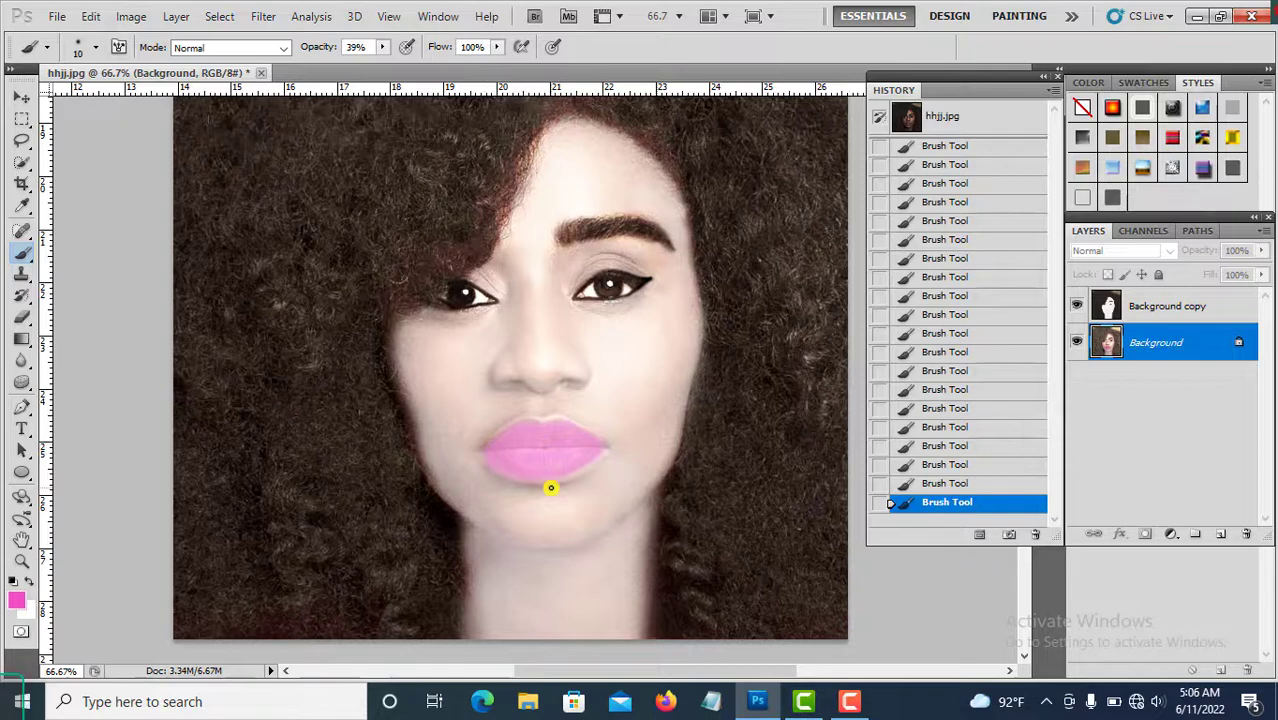
Reduce the brush to 10 px and set the foreground colour back to black.
key(bracketleft)
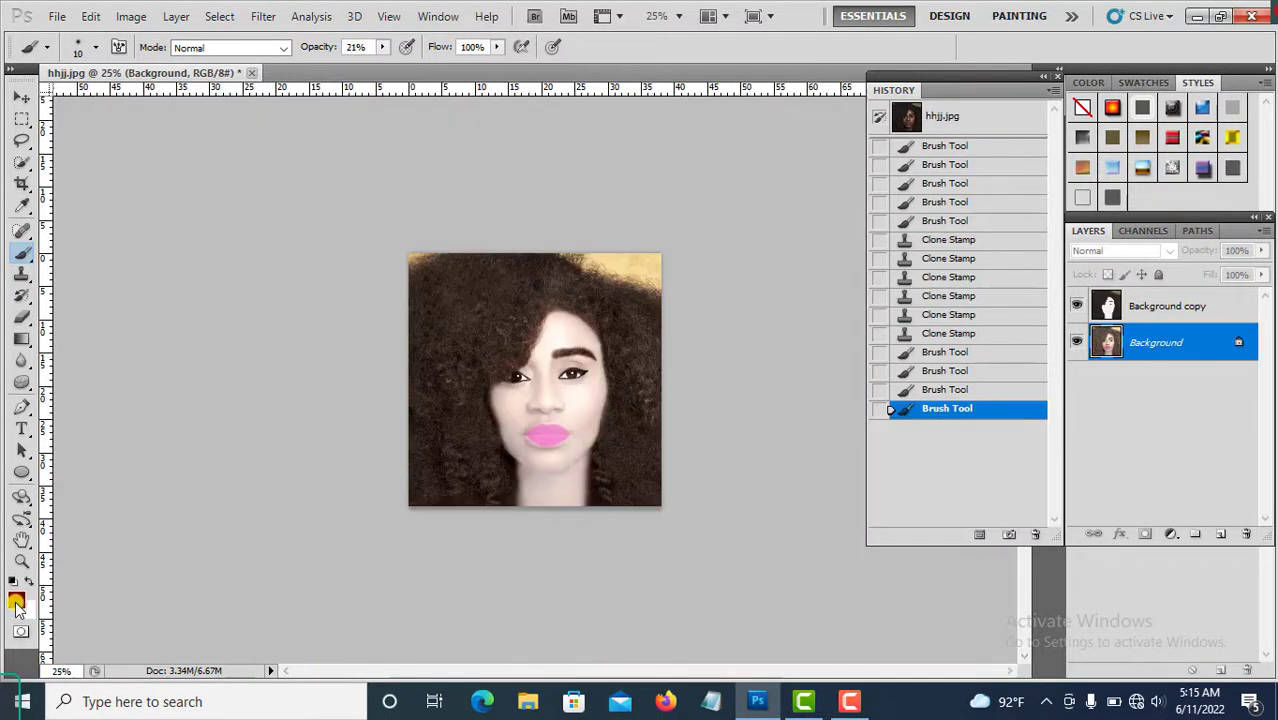
click(16, 601)
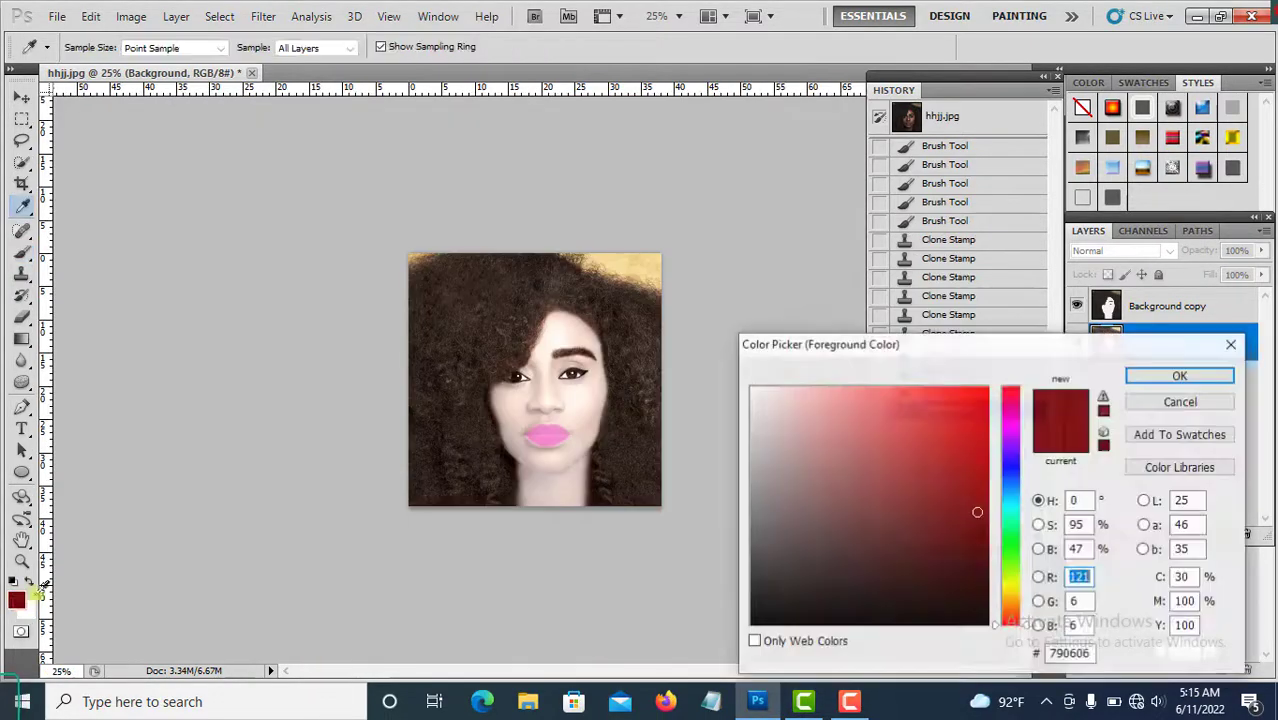
text(0)
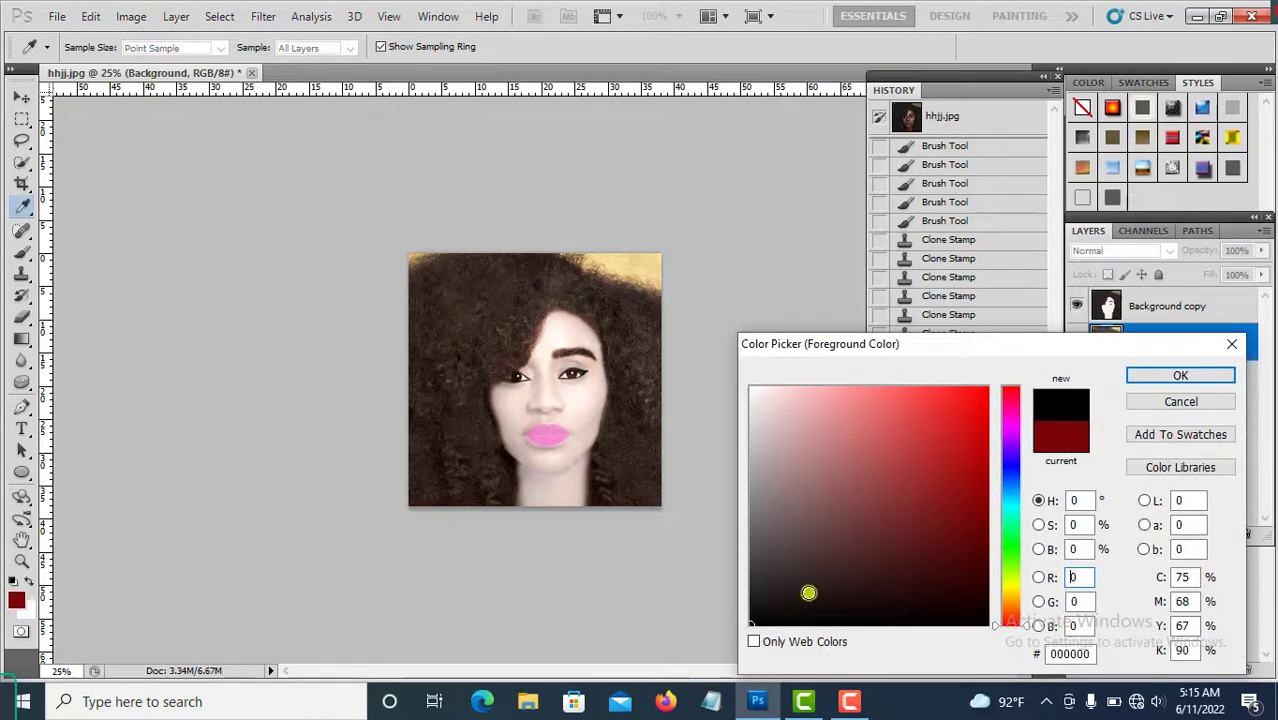
click(1180, 374)
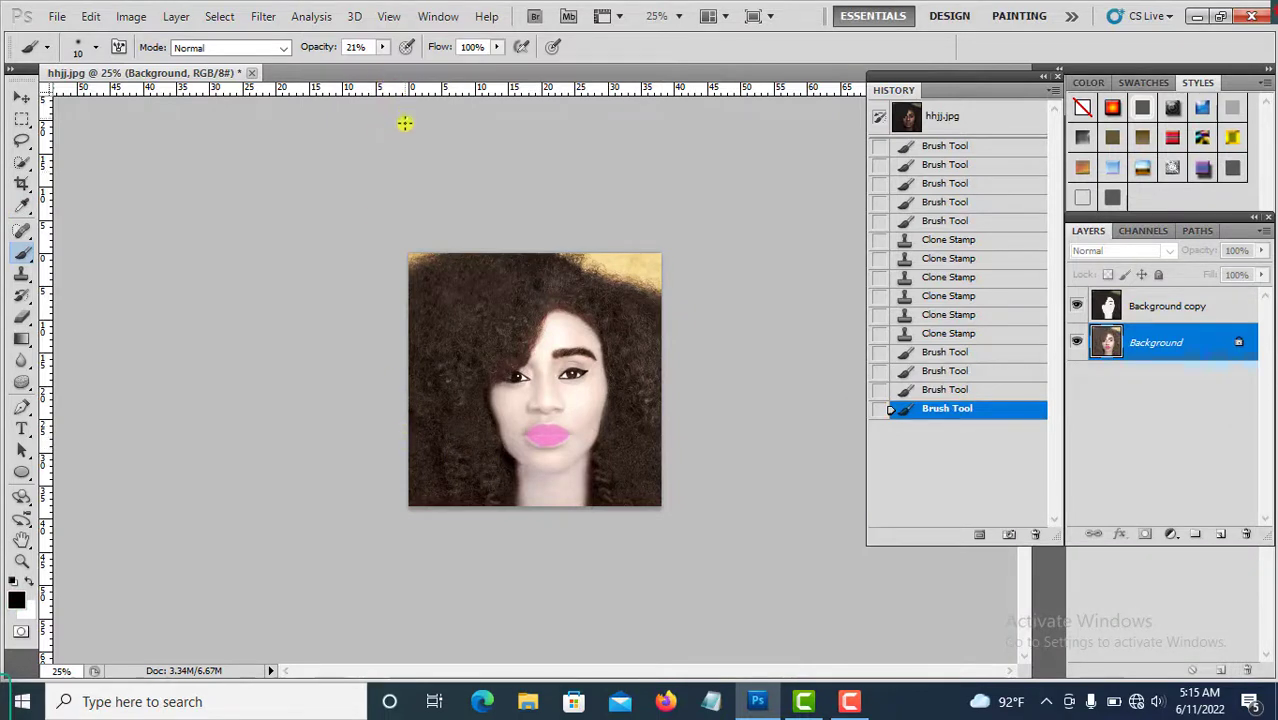
Resize the brush to 400 px and paint black over the hair at 21% opacity.
key(bracketleft)
key(bracketleft)
key(bracketleft)
key(bracketleft)
key(bracketleft)
key(bracketleft)
key(bracketleft)
key(bracketleft)
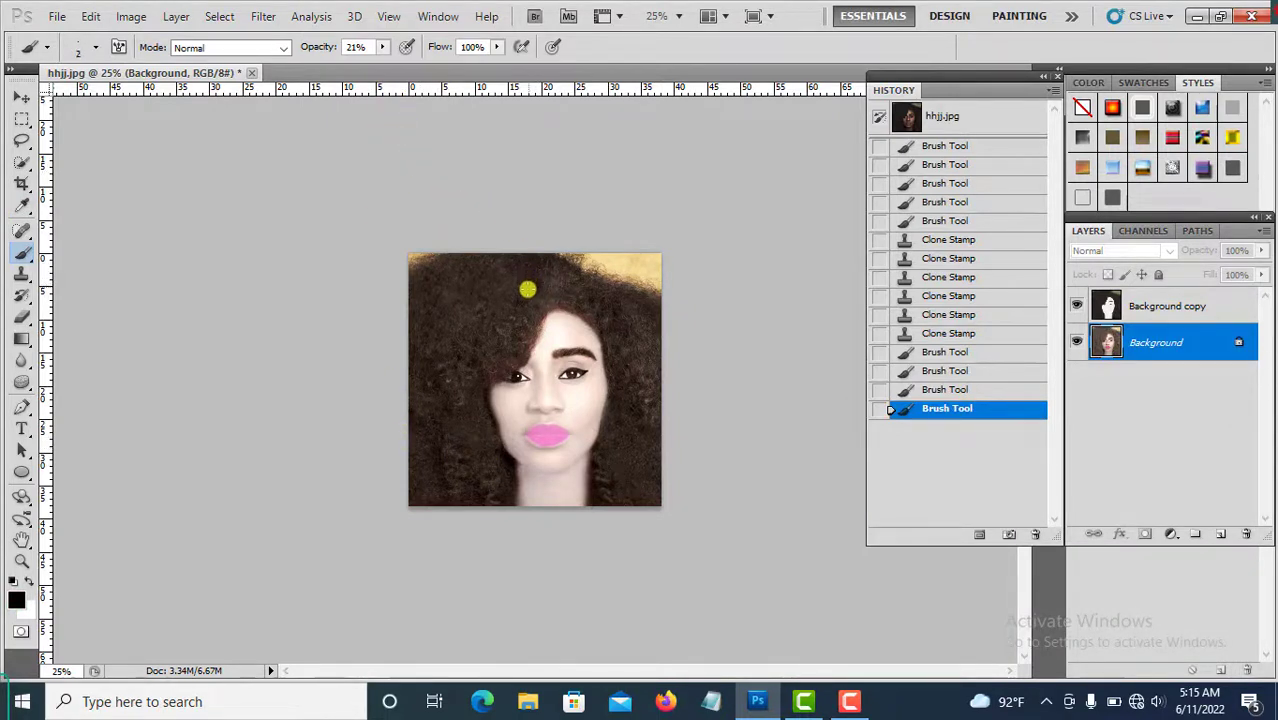
key(bracketright)
key(bracketright)
key(bracketright)
key(bracketright)
key(bracketright)
key(bracketright)
key(bracketright)
key(bracketright)
key(bracketright)
key(bracketright)
key(bracketright)
key(bracketright)
key(bracketright)
key(bracketright)
key(bracketright)
key(bracketright)
key(bracketright)
key(bracketright)
key(bracketright)
key(bracketright)
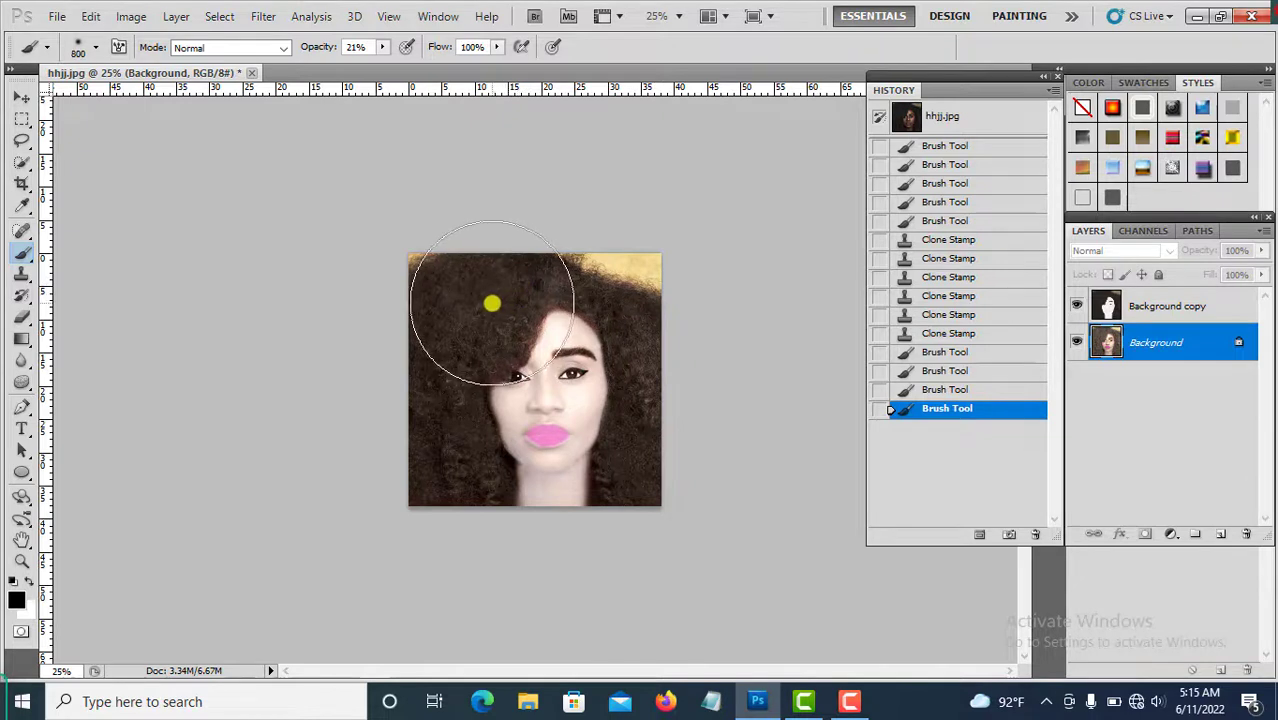
key(bracketleft)
key(bracketleft)
key(bracketleft)
key(bracketleft)
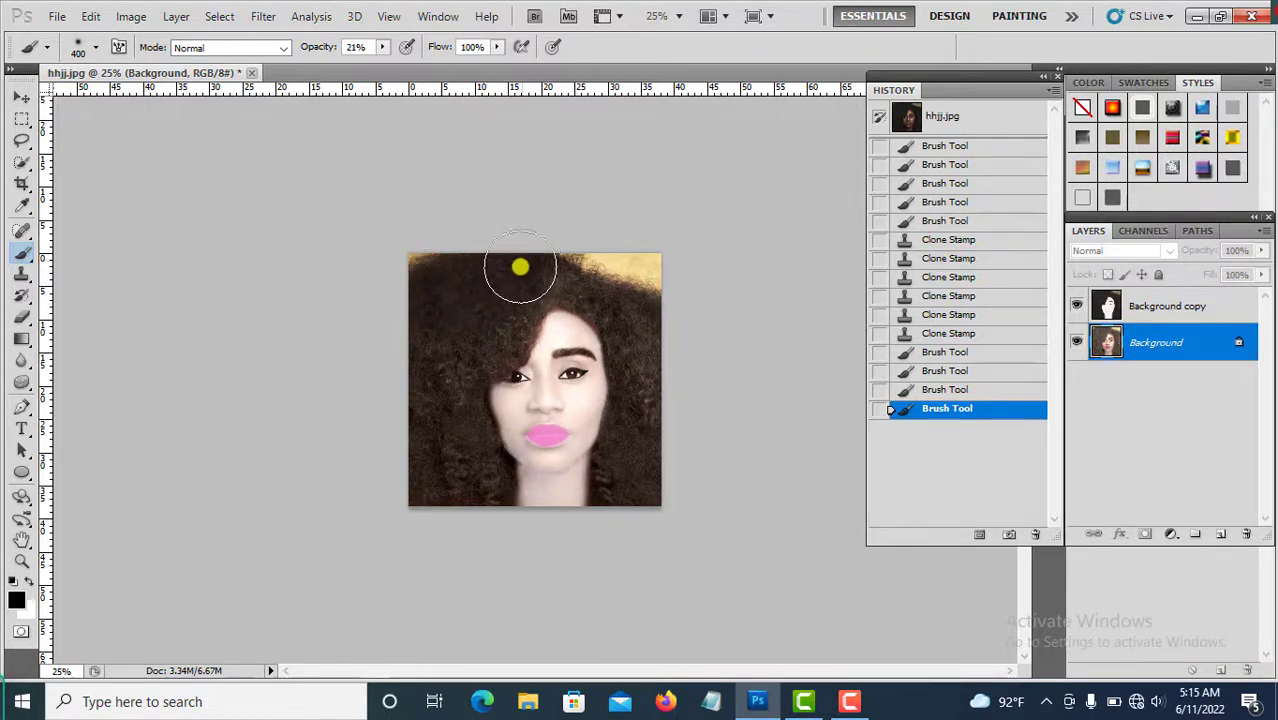
mouse_move(520, 267)
mouse_down()
mouse_move(484, 311)
mouse_move(507, 298)
mouse_move(503, 316)
mouse_move(444, 348)
mouse_move(430, 380)
mouse_move(441, 460)
mouse_move(442, 414)
mouse_move(450, 440)
mouse_move(454, 415)
mouse_move(475, 514)
mouse_move(476, 495)
mouse_move(440, 480)
mouse_up()
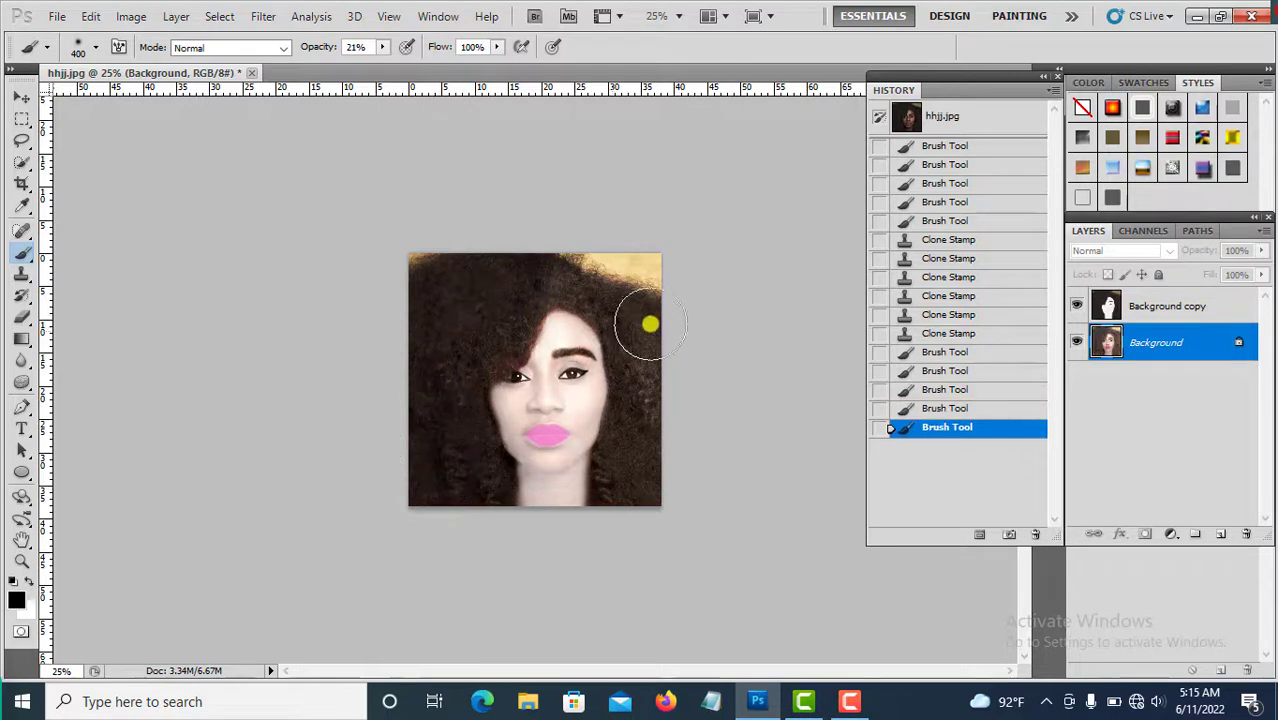
mouse_move(650, 323)
mouse_down()
mouse_move(647, 489)
mouse_move(632, 474)
mouse_move(665, 335)
mouse_move(648, 308)
mouse_up()
Shrink the brush to 200 px and darken the hair along the top and right side.
key(bracketleft)
key(bracketleft)
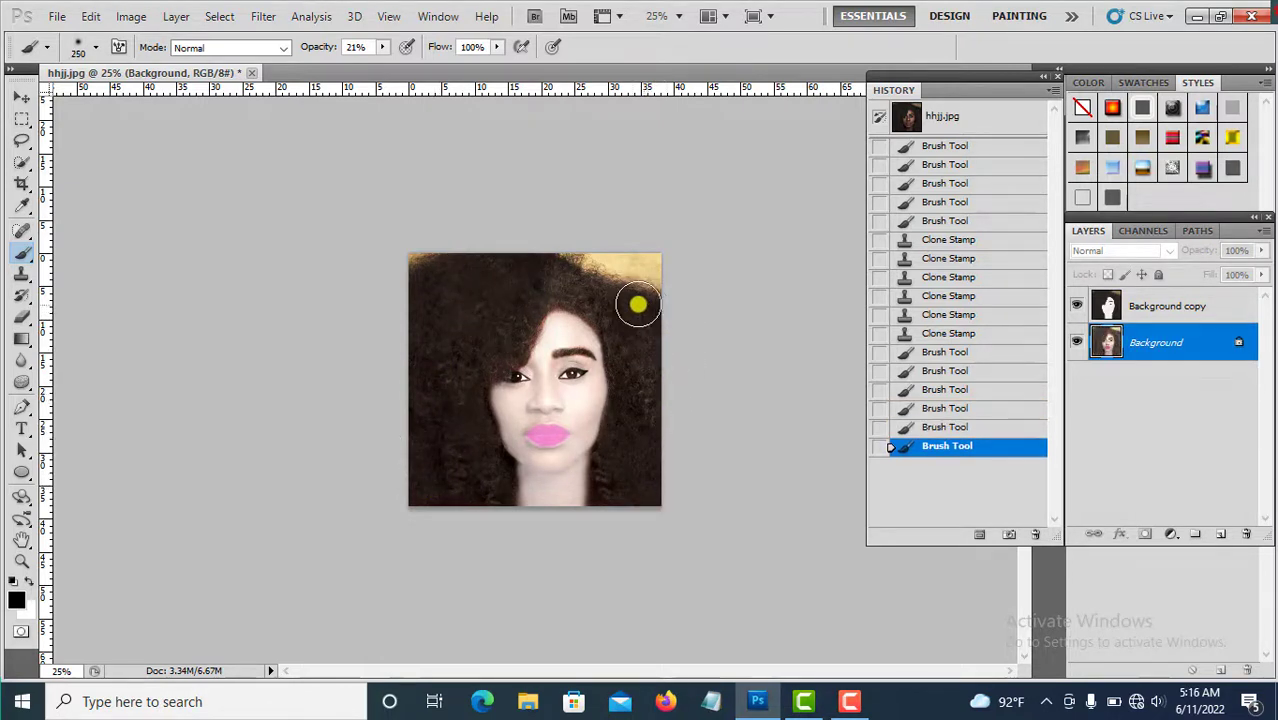
key(bracketleft)
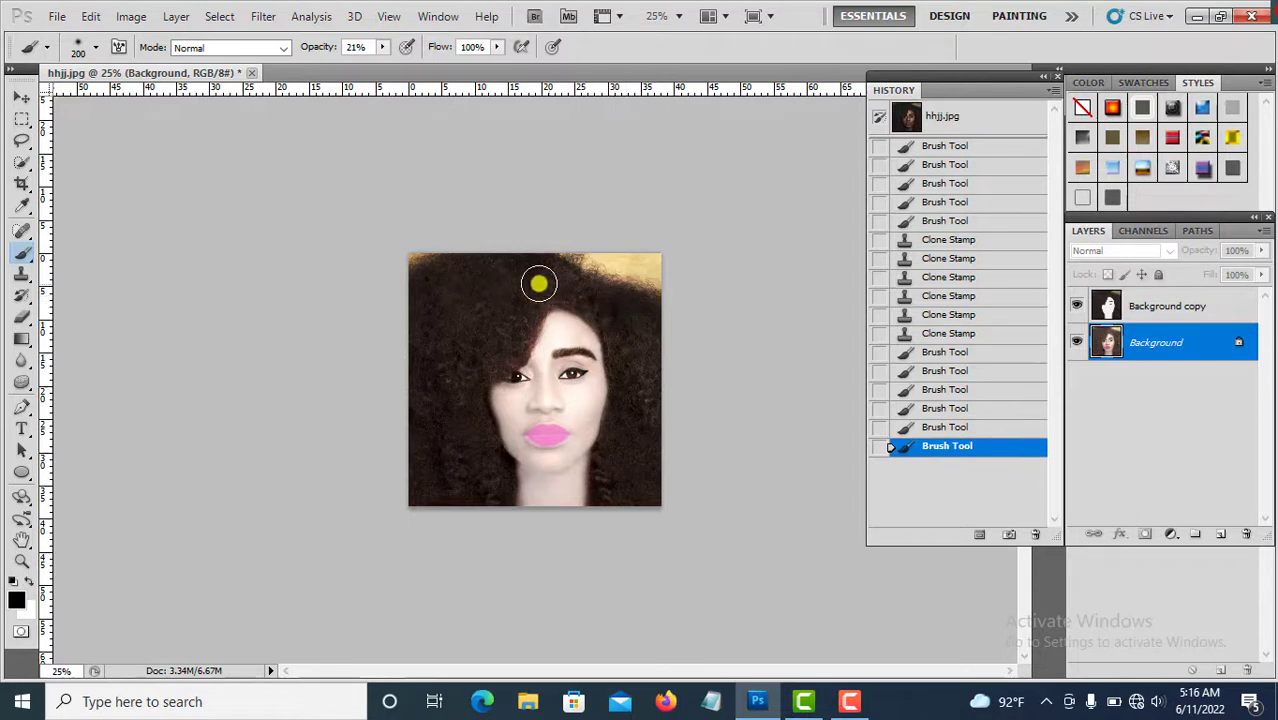
mouse_move(538, 284)
mouse_down()
mouse_move(454, 277)
mouse_move(428, 295)
mouse_move(529, 267)
mouse_move(511, 310)
mouse_move(449, 353)
mouse_move(482, 307)
mouse_move(436, 332)
mouse_move(480, 325)
mouse_move(539, 285)
mouse_move(442, 403)
mouse_move(438, 379)
mouse_move(434, 400)
mouse_move(446, 464)
mouse_move(459, 467)
mouse_move(455, 425)
mouse_move(505, 508)
mouse_up()
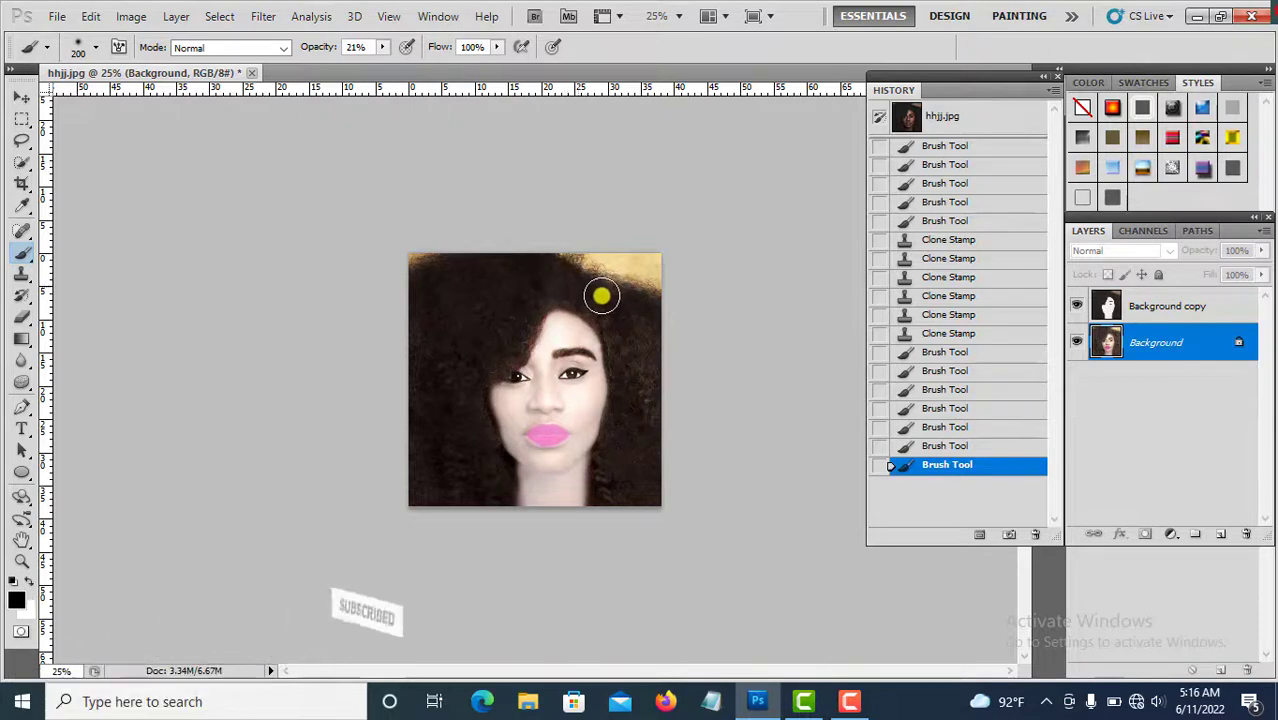
mouse_move(602, 296)
mouse_down()
mouse_move(639, 301)
mouse_move(651, 380)
mouse_move(654, 437)
mouse_move(632, 344)
mouse_move(619, 493)
mouse_move(662, 386)
mouse_up()
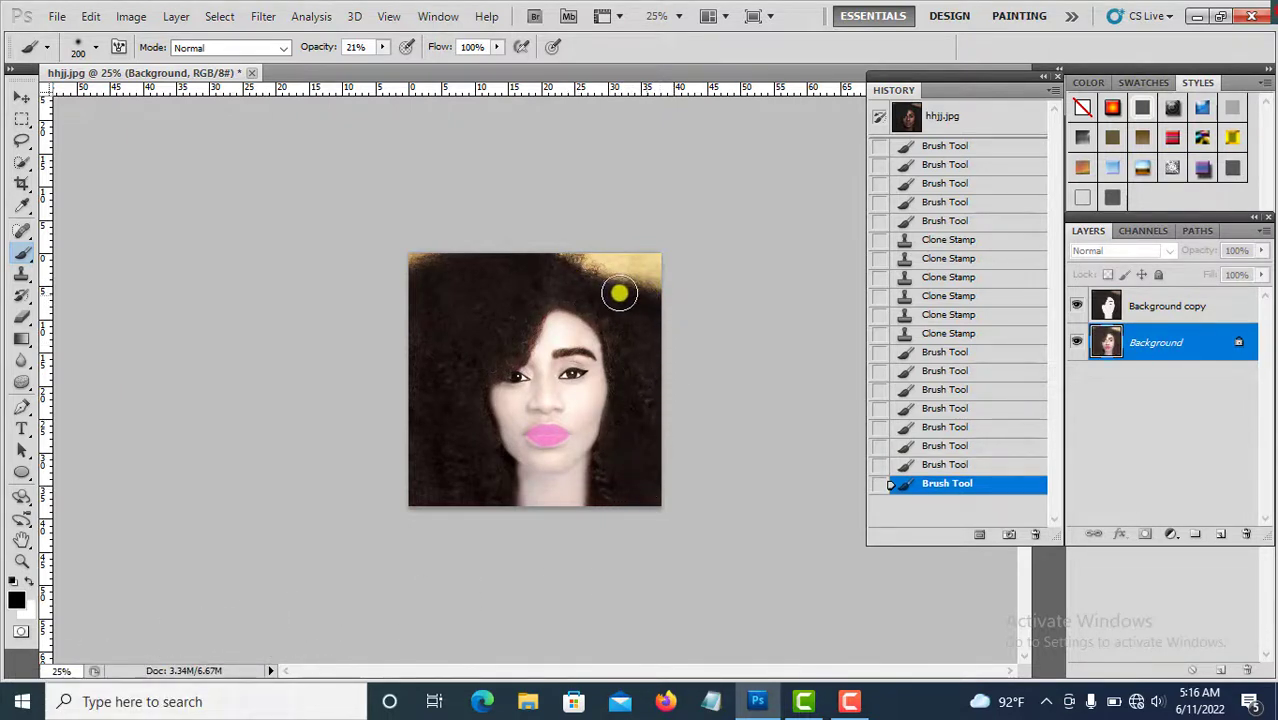
drag(619, 293, 545, 275)
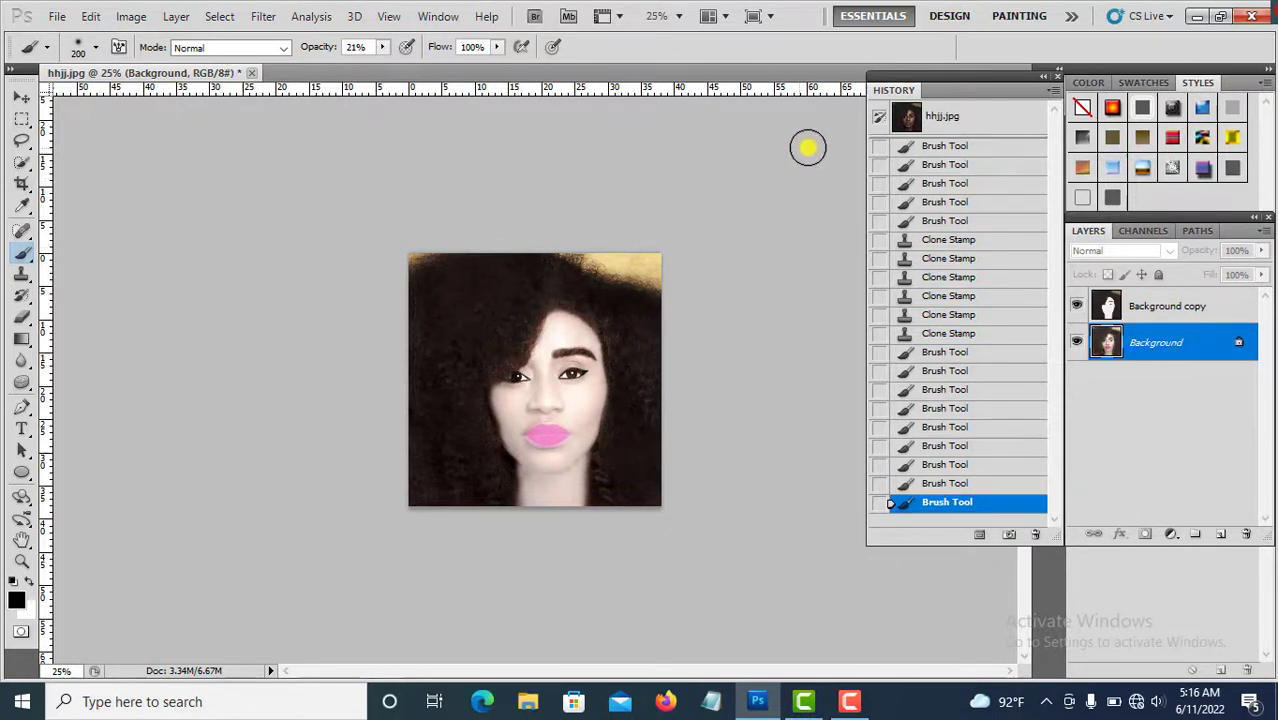
Save the image as a Photoshop PSD file named hjhhui321 on the Desktop.
click(58, 17)
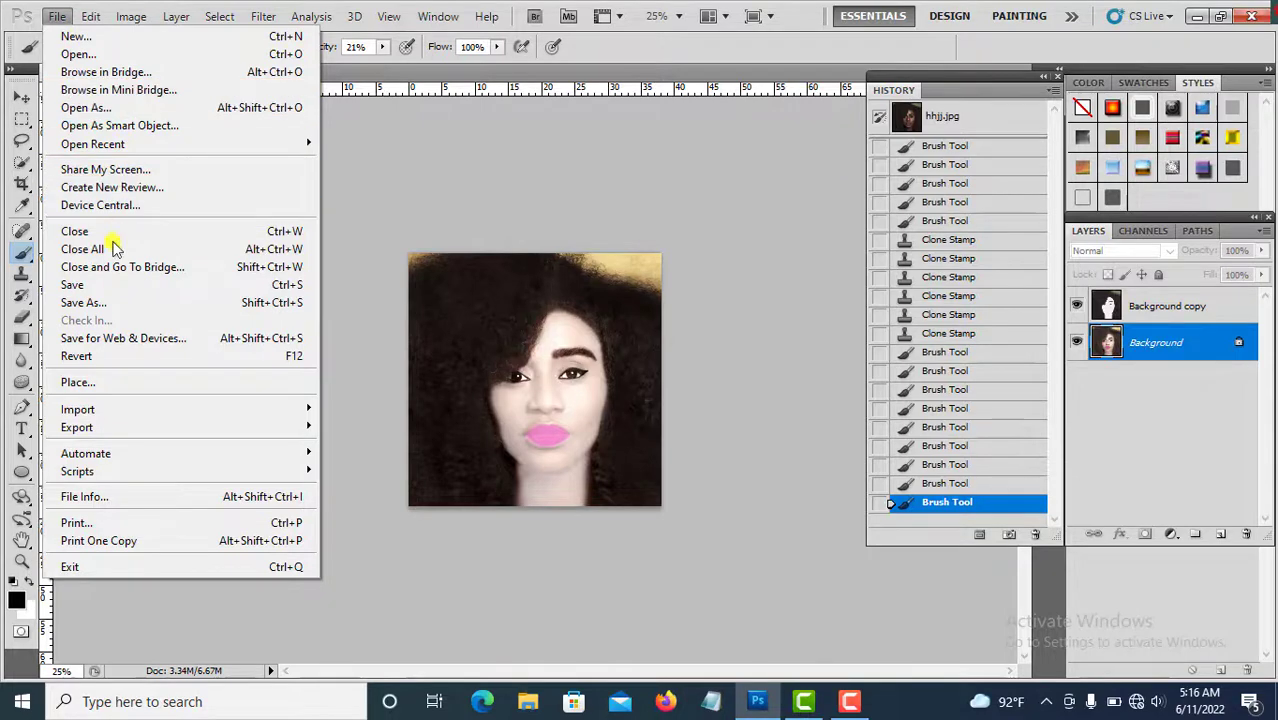
click(115, 287)
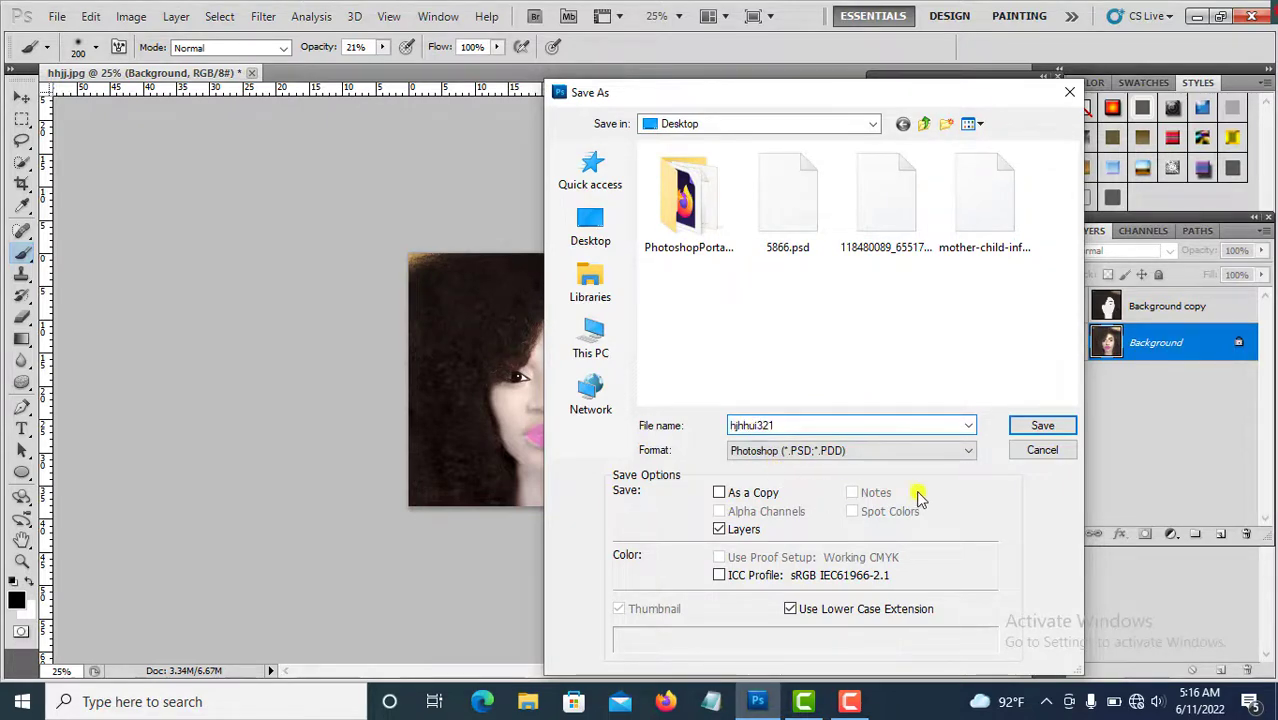
click(1042, 425)
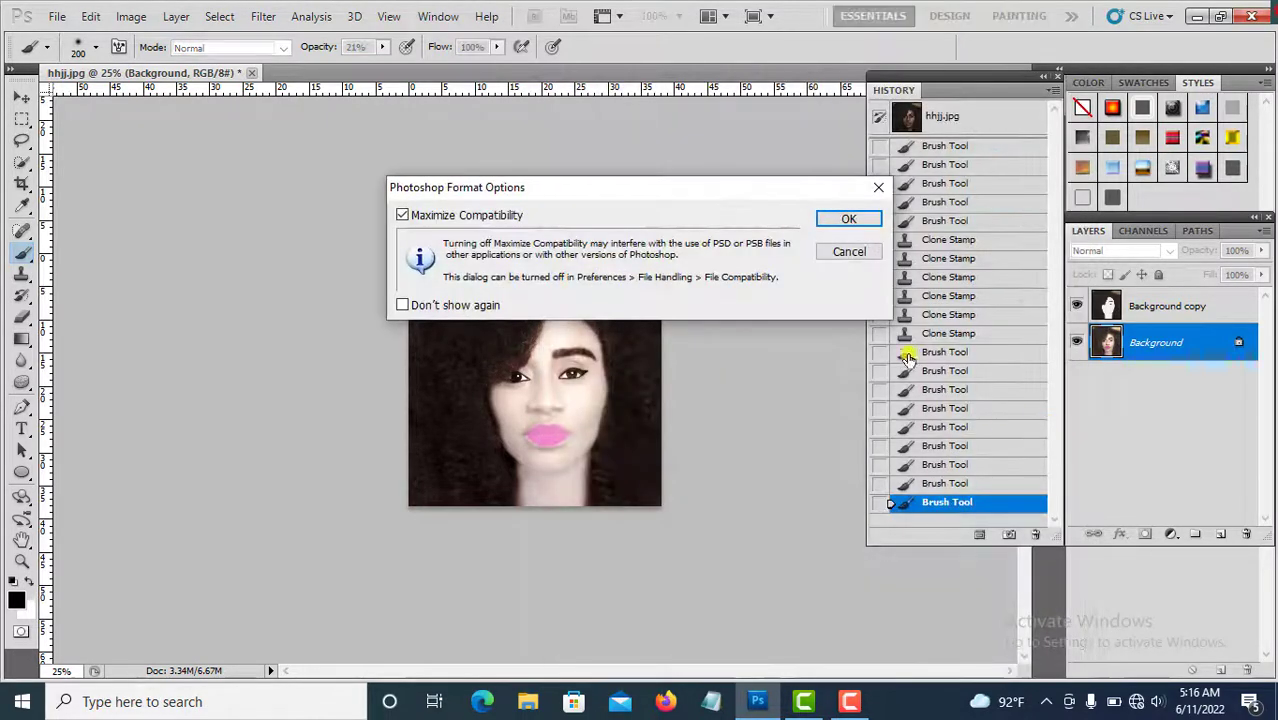